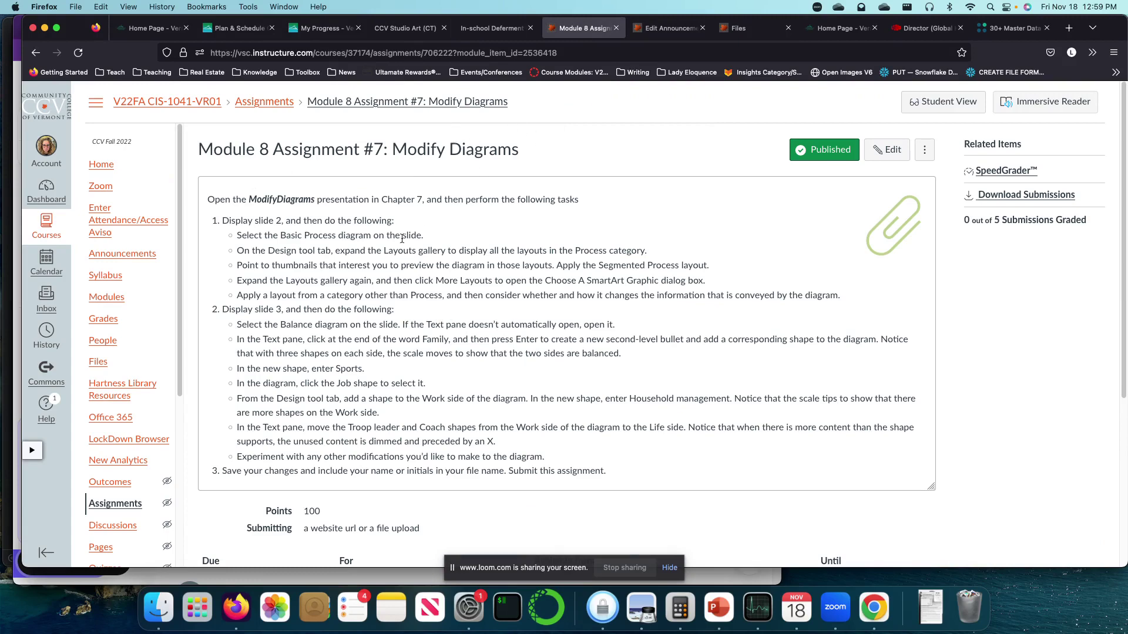
Step: Edit the Canvas assignment and select the word ModifyDiagrams in its description
click(886, 150)
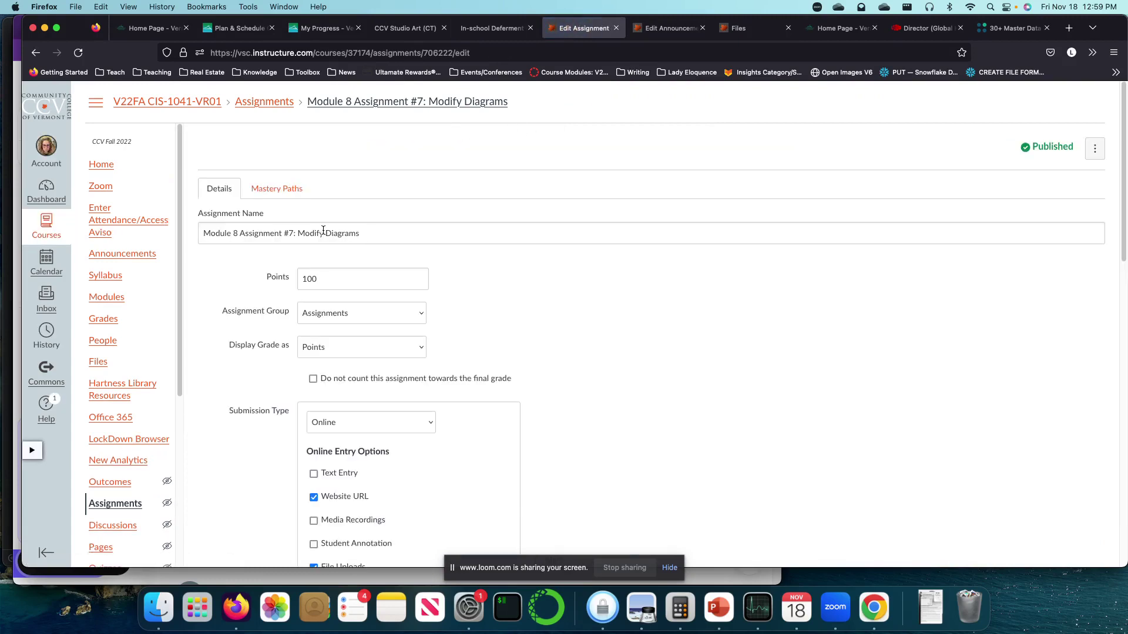
scroll(575, 323, down, 10)
scroll(486, 282, up, 3)
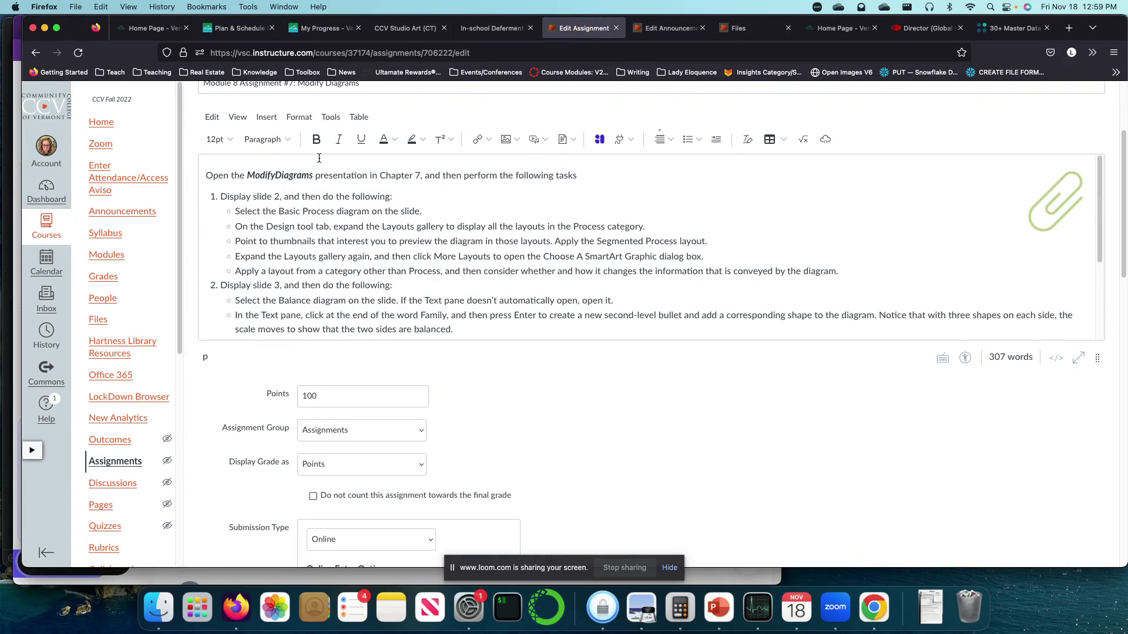
drag(314, 175, 251, 175)
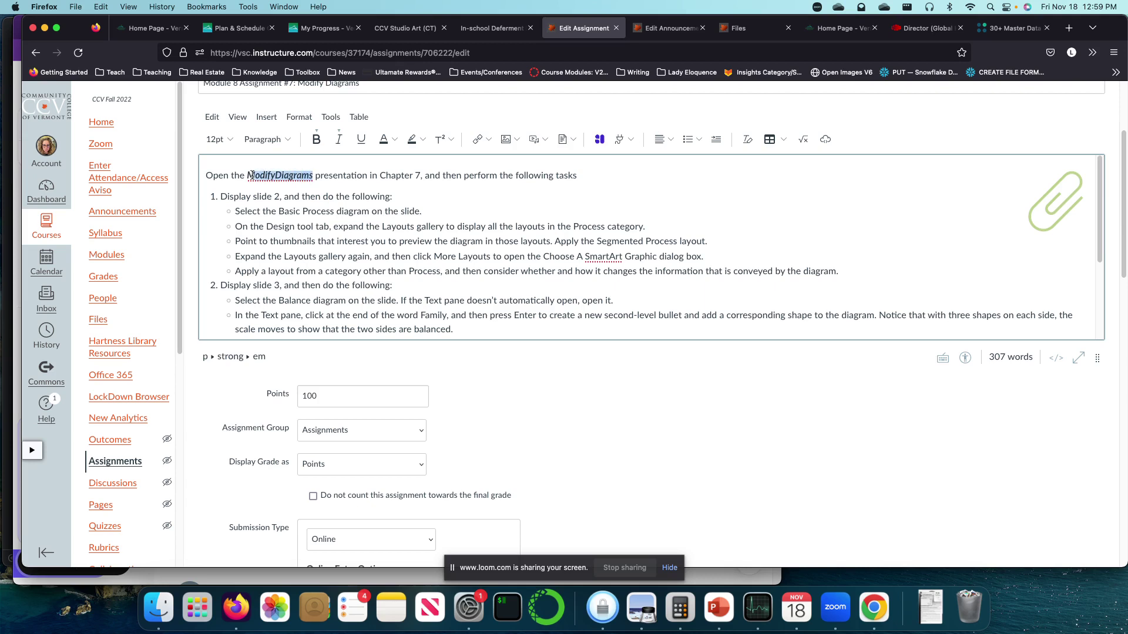
Step: Link the selected word to Module 8's ModifyDiagrams.pptx from the course files
click(483, 140)
click(499, 178)
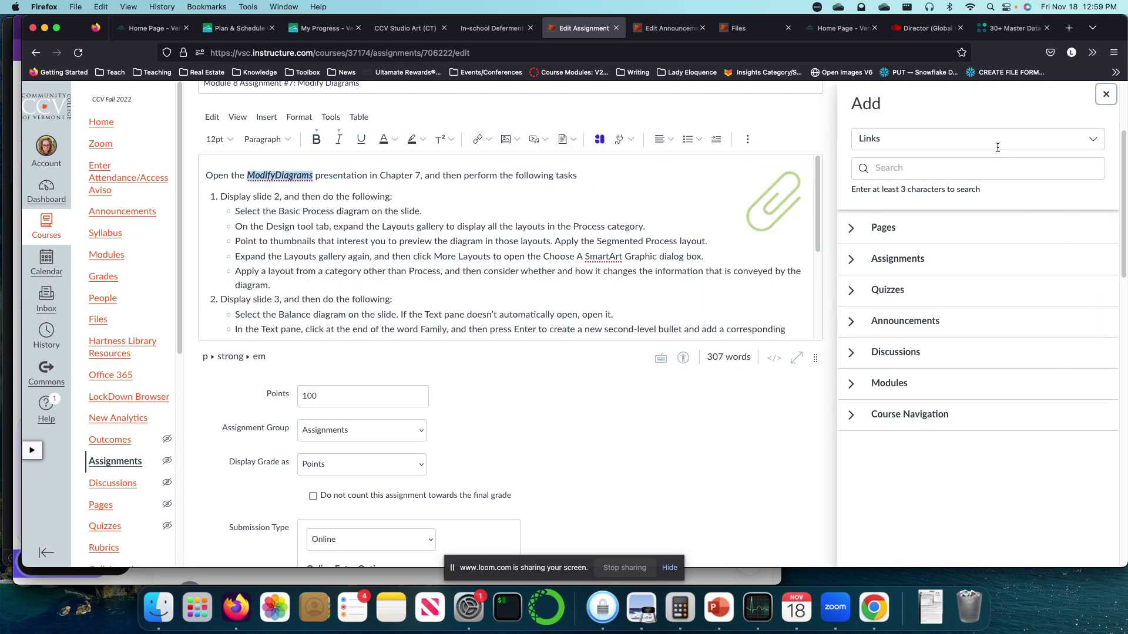
click(908, 140)
click(905, 178)
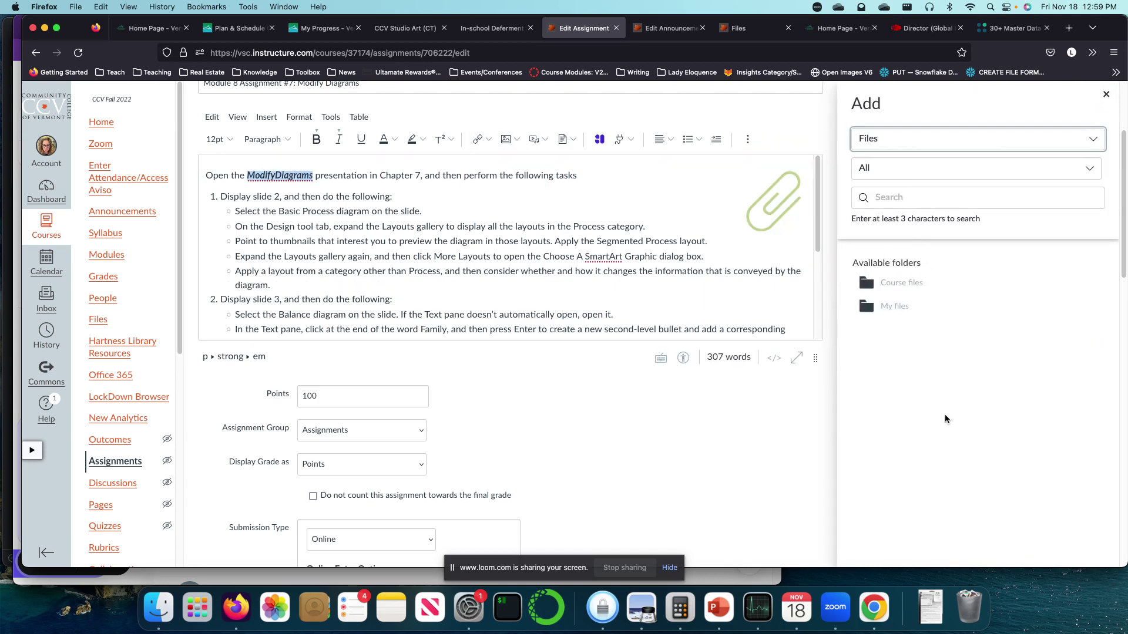
click(919, 288)
scroll(921, 352, down, 5)
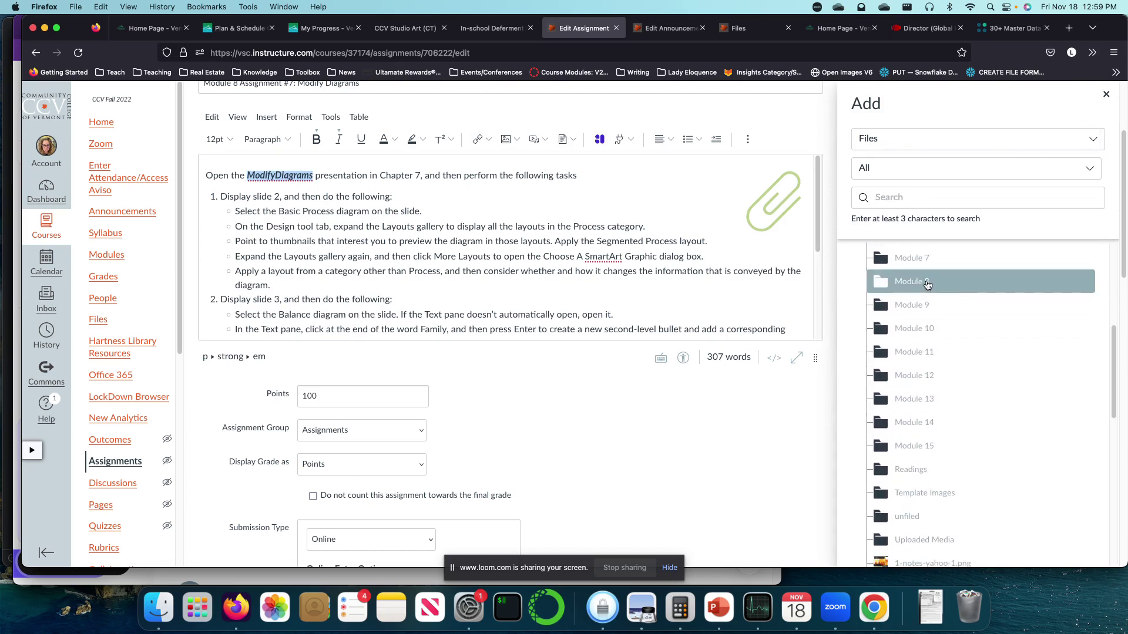
click(921, 281)
scroll(967, 396, down, 3)
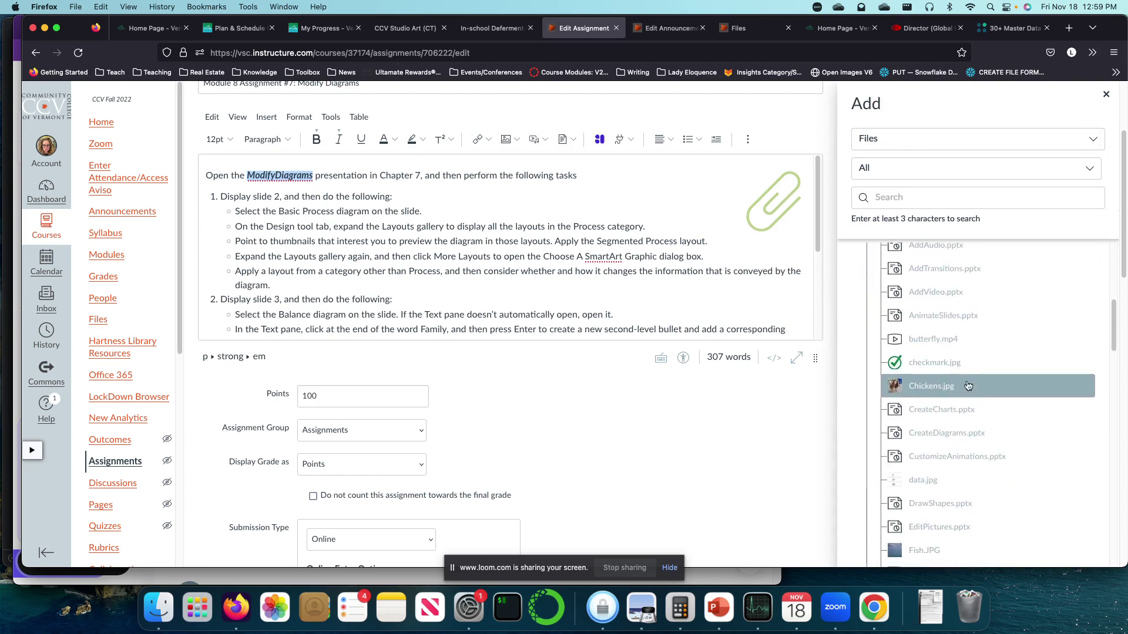
scroll(964, 404, down, 5)
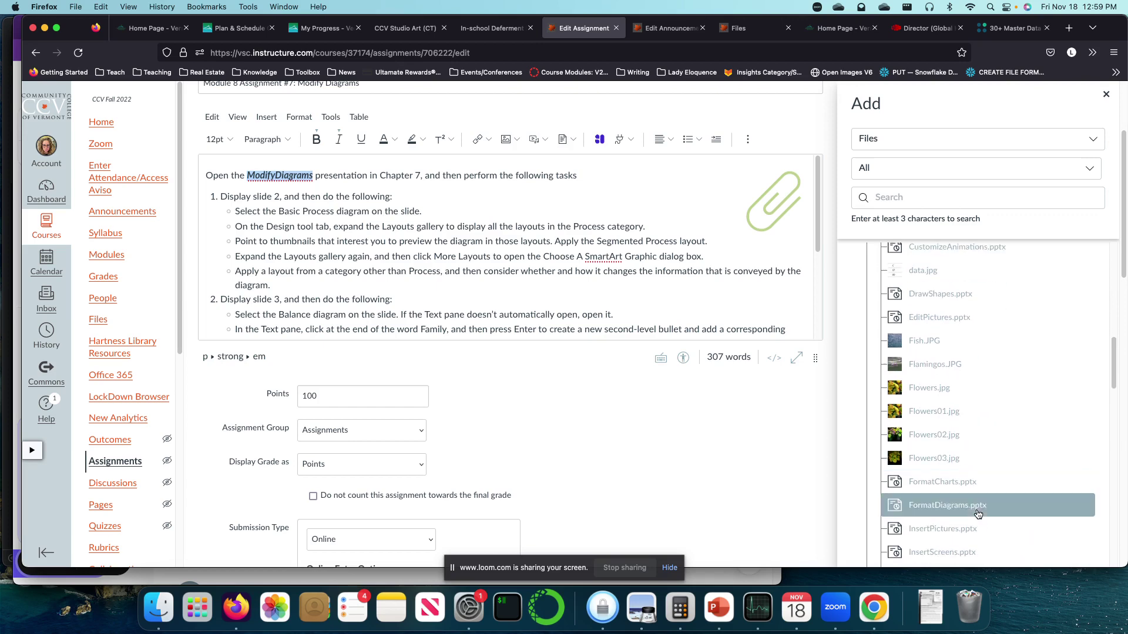
scroll(977, 514, down, 1)
click(976, 496)
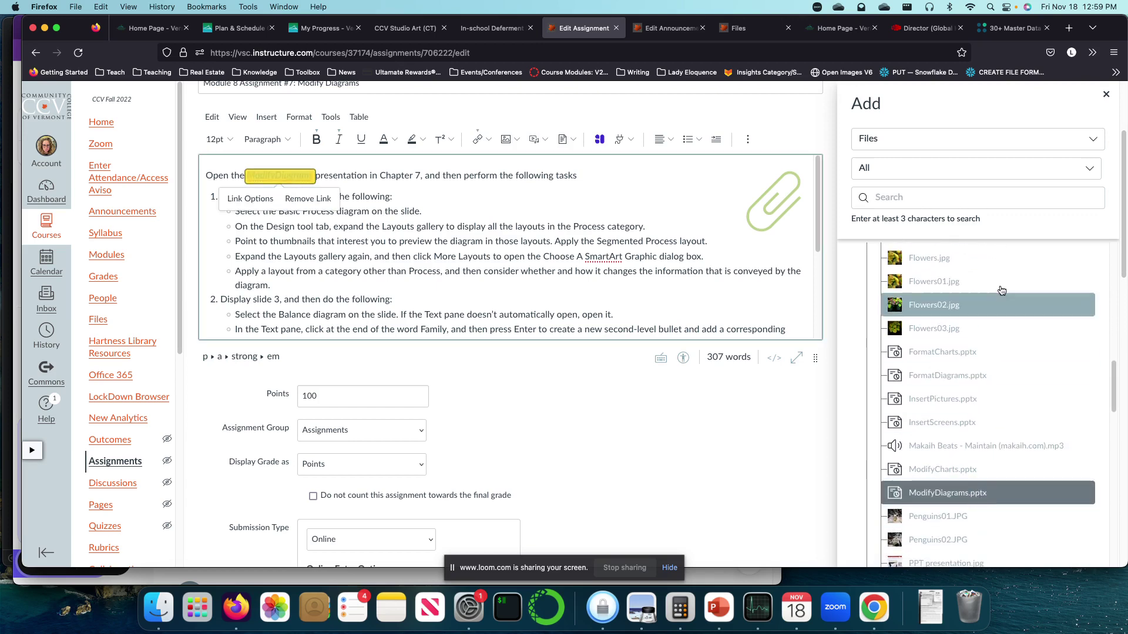
Step: Close the linking panel and save the assignment
scroll(816, 462, down, 3)
click(1106, 94)
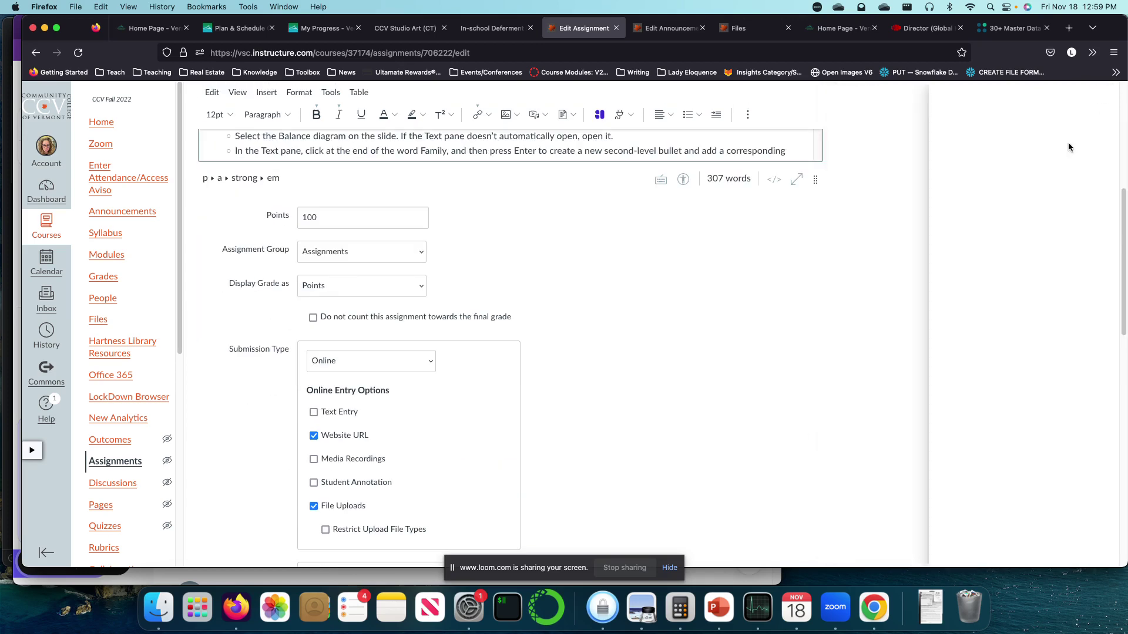
scroll(876, 366, down, 7)
scroll(876, 365, down, 5)
click(1079, 514)
Step: Close the current presentation and open ModifyDiagrams from the Module8 folder
click(718, 608)
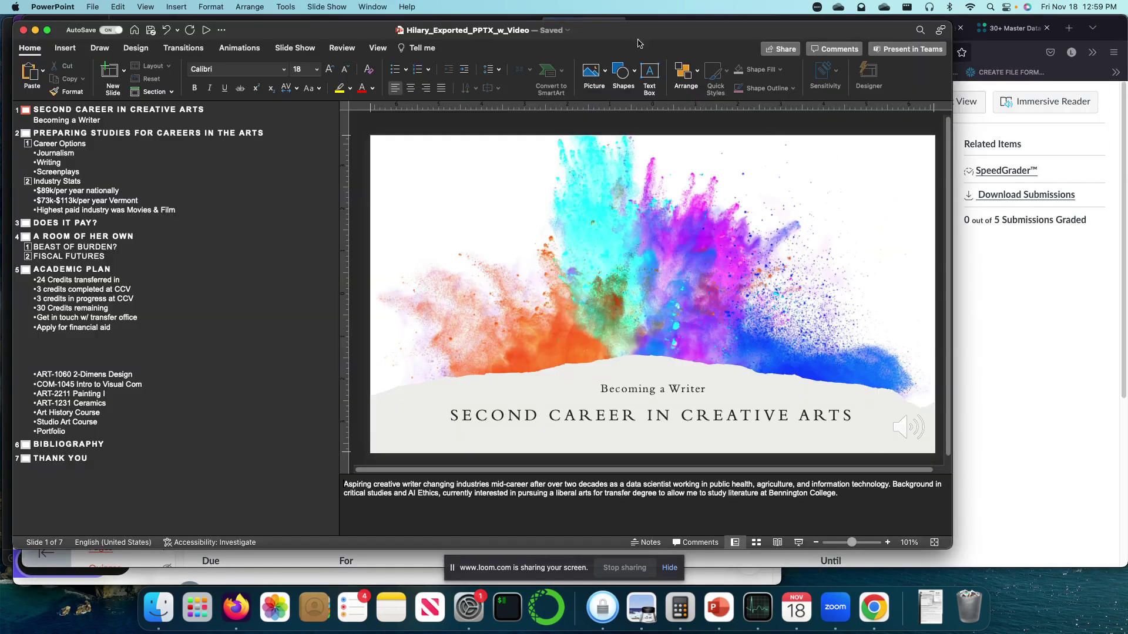
click(23, 30)
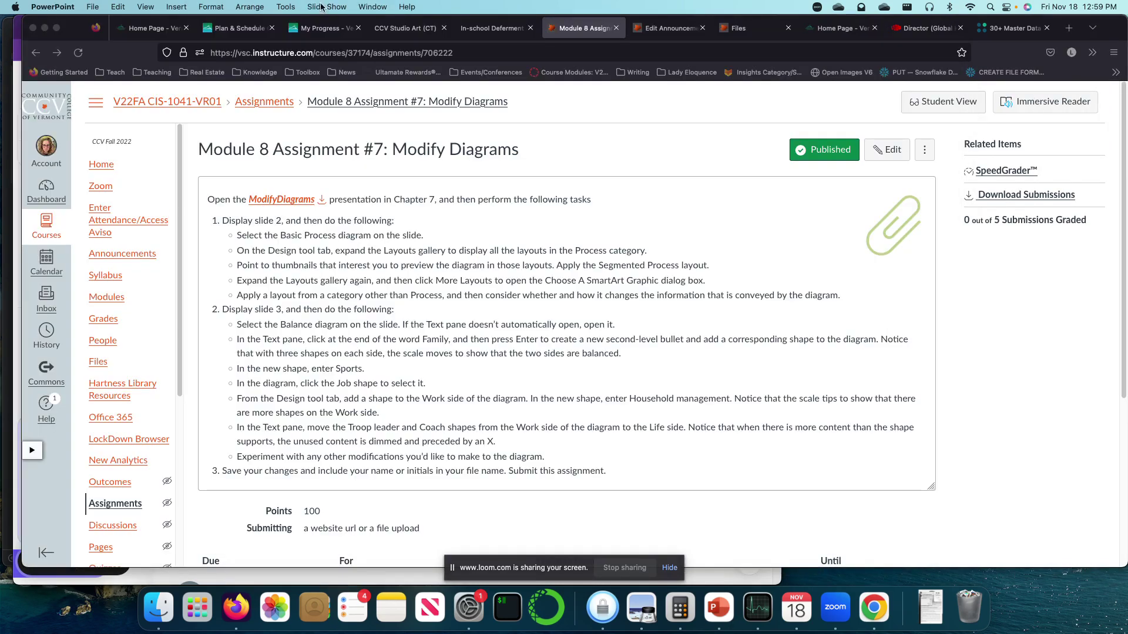
click(92, 6)
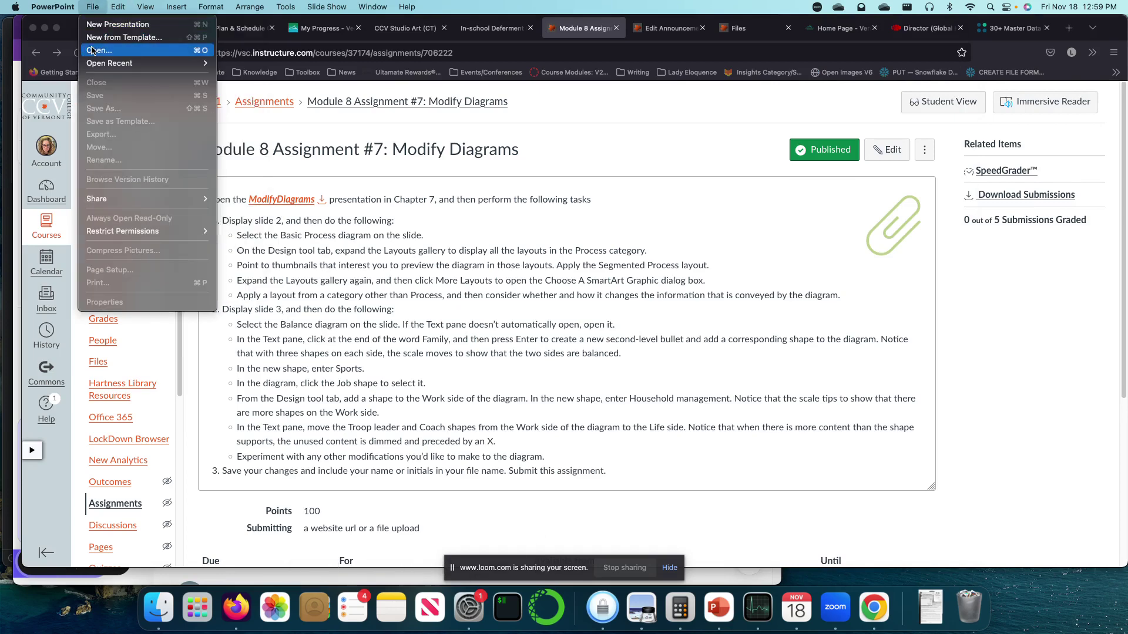
click(98, 51)
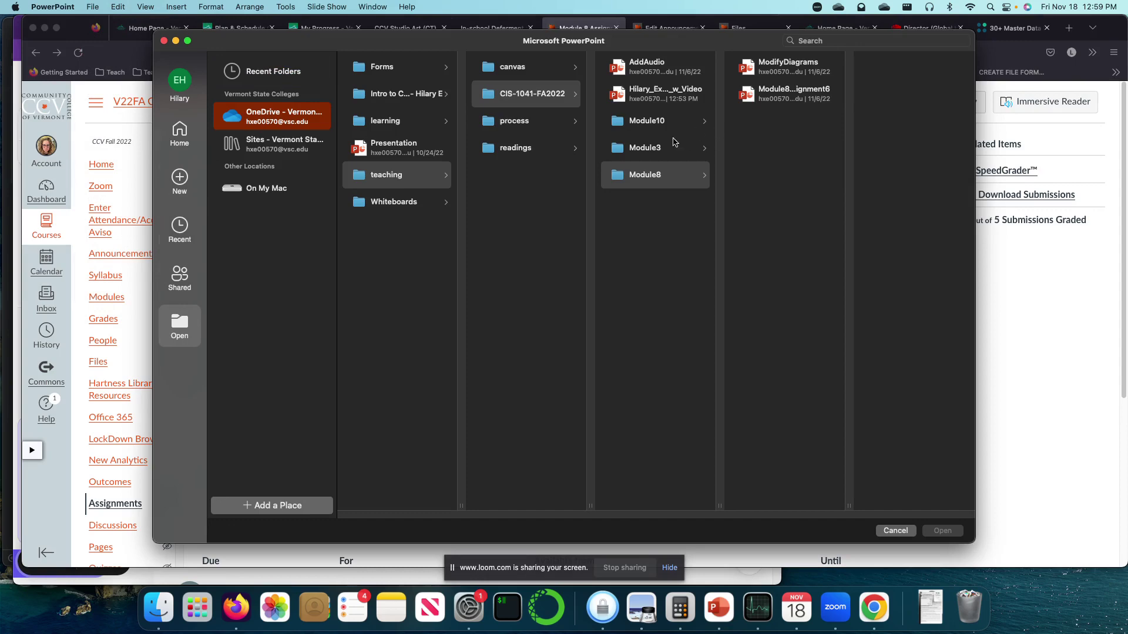
click(652, 175)
click(787, 64)
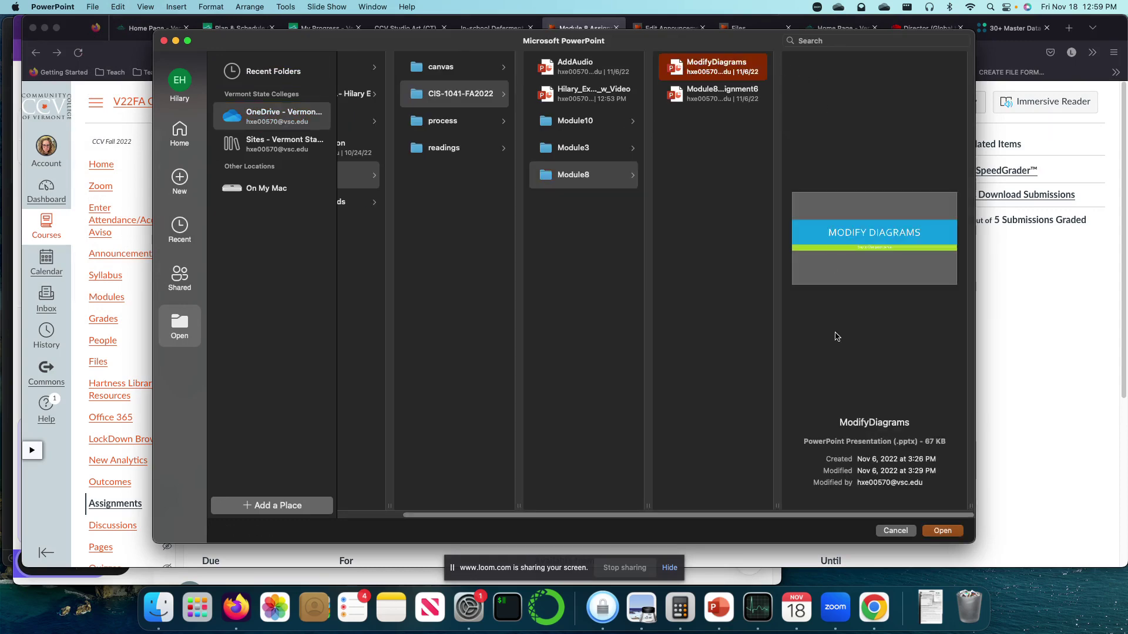
click(940, 532)
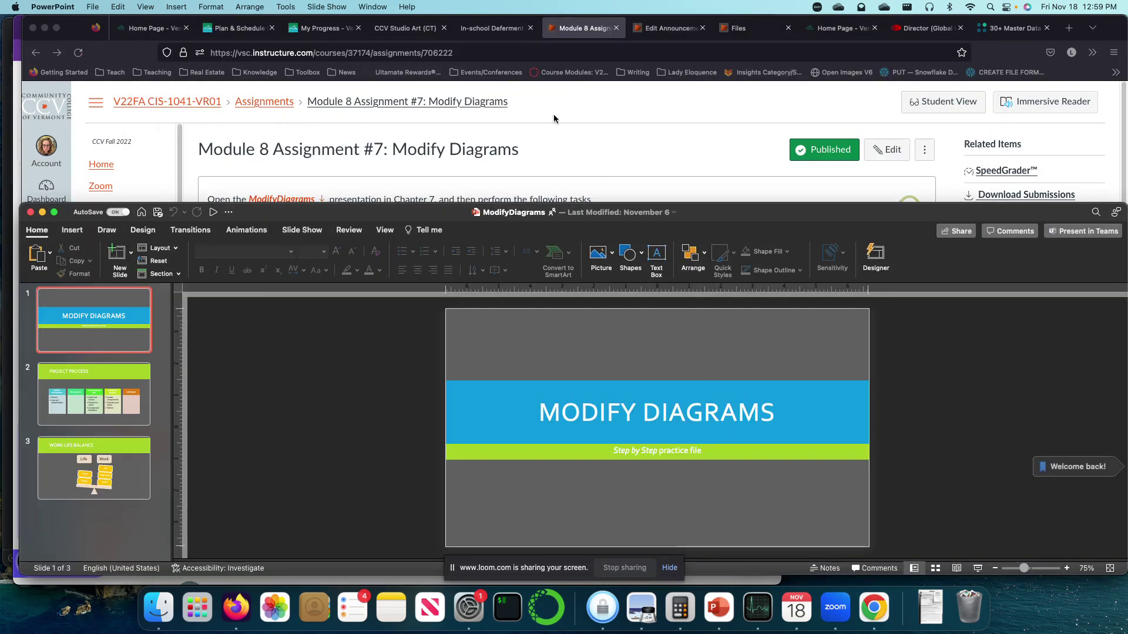
scroll(493, 163, down, 3)
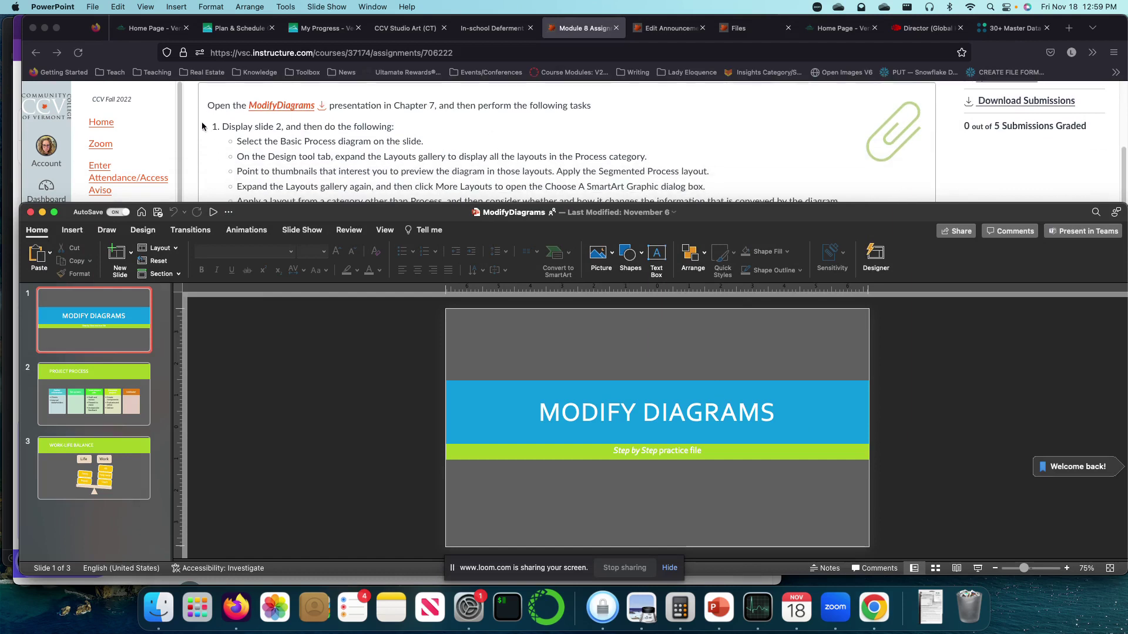
Step: Select slide 2's Project Process diagram and enlarge its text pane to show every bullet
click(64, 395)
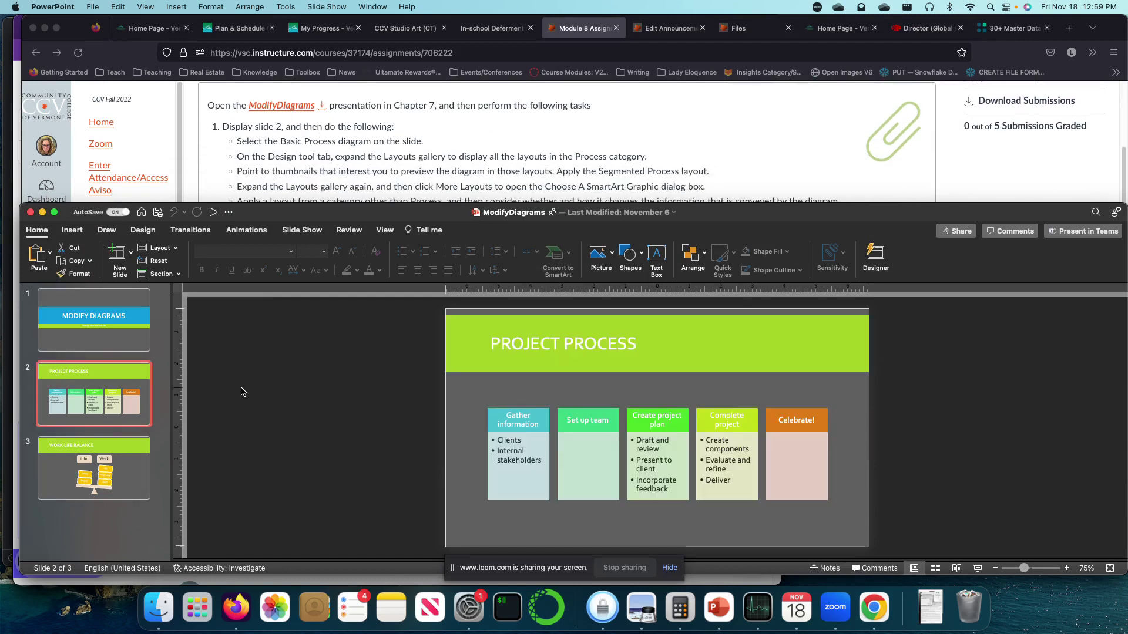
scroll(246, 125, down, 1)
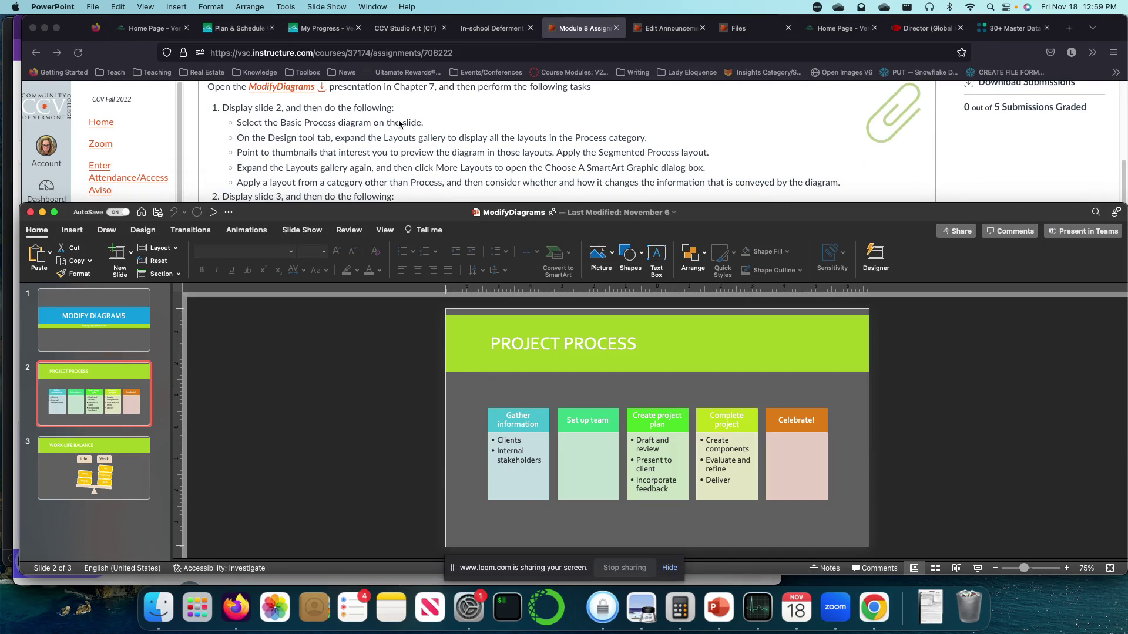
click(532, 455)
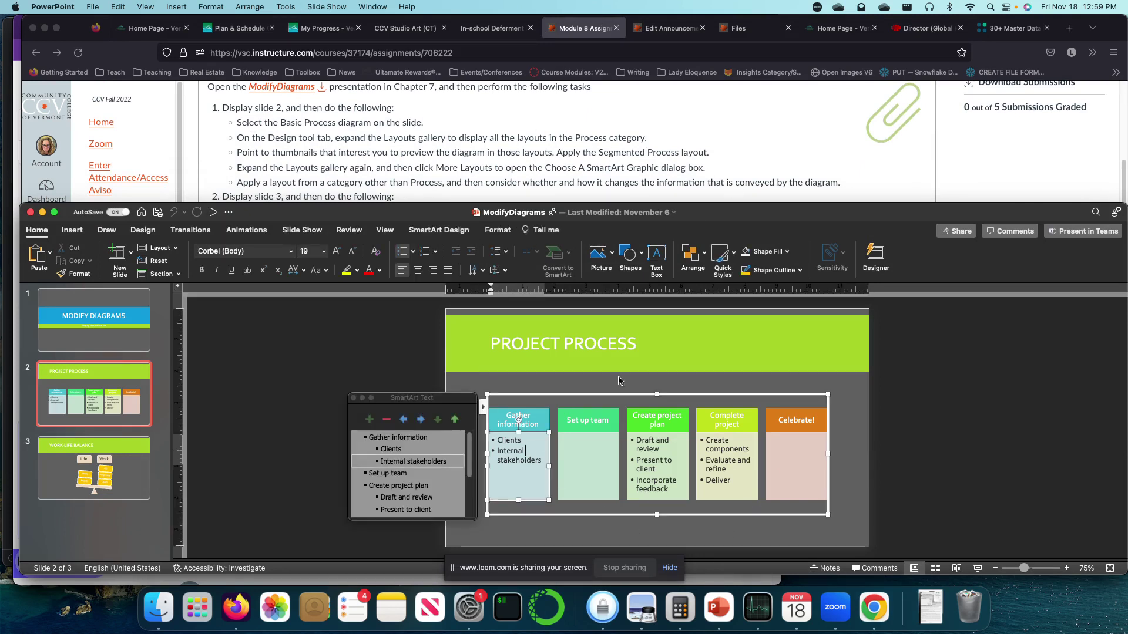
scroll(406, 482, down, 1)
drag(397, 397, 291, 339)
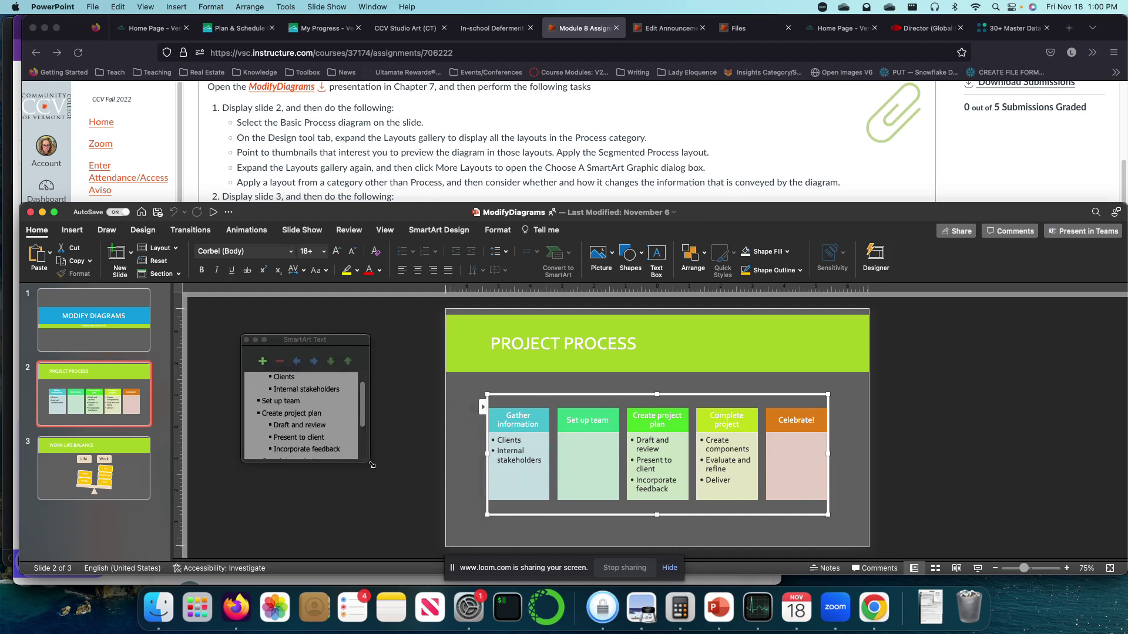
drag(371, 464, 485, 565)
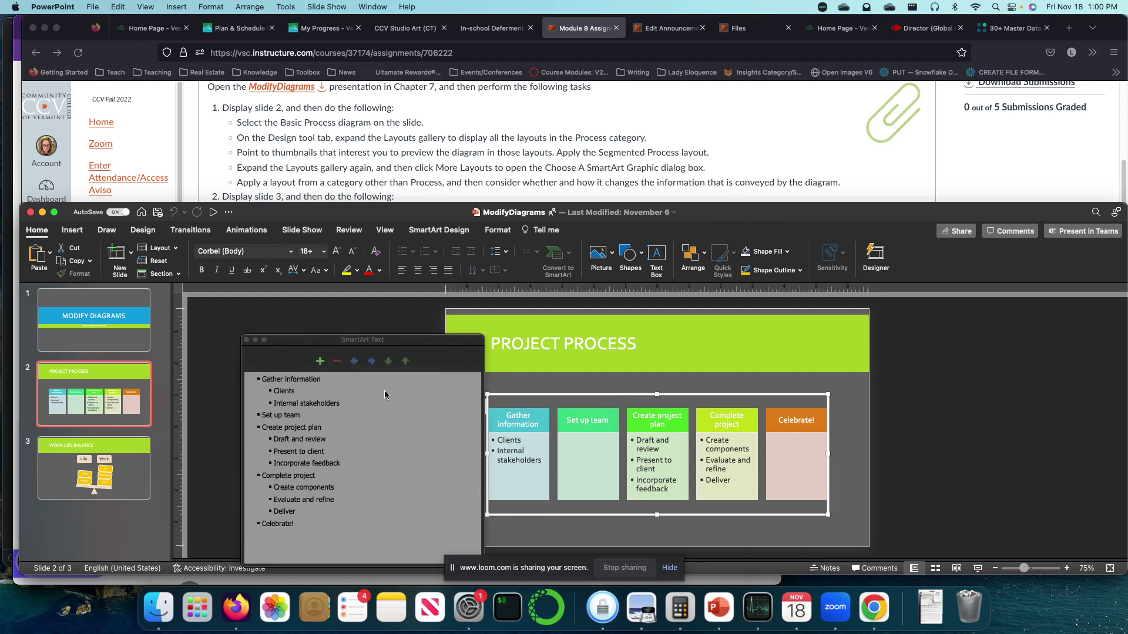
Step: Look over the SmartArt design and slide theme options, then reselect the whole diagram
click(347, 379)
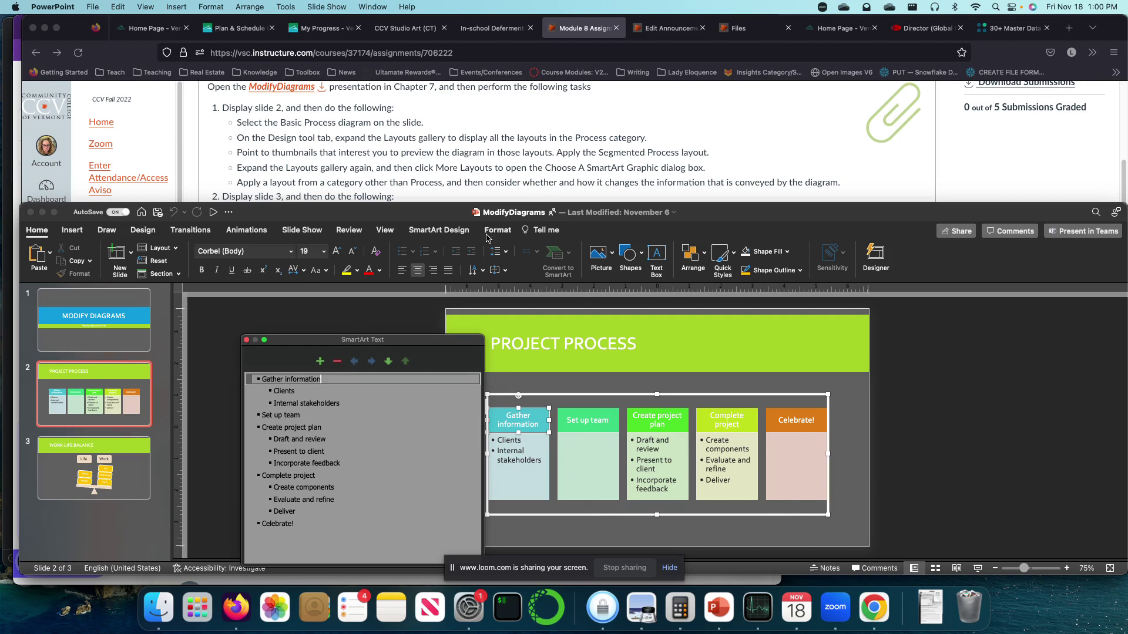
click(445, 231)
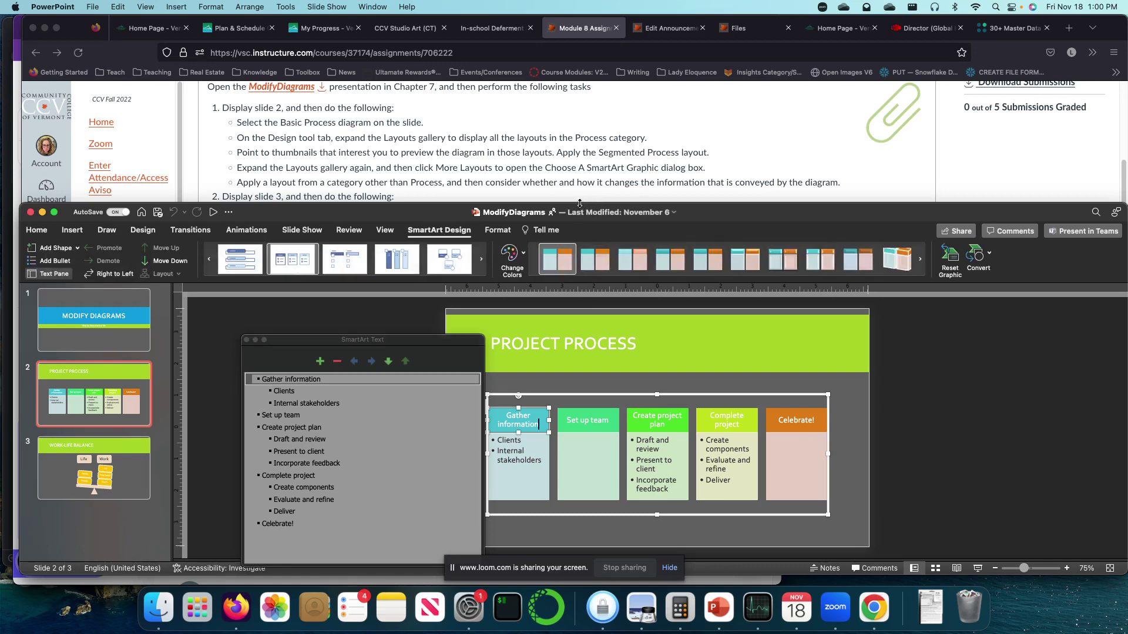
click(144, 230)
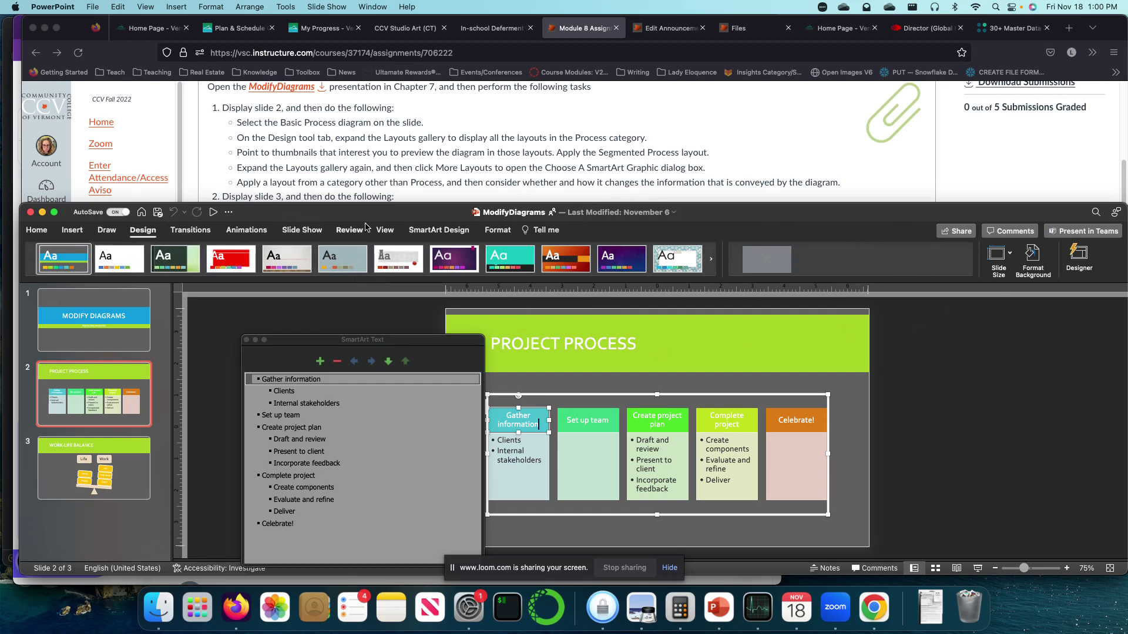
key(Escape)
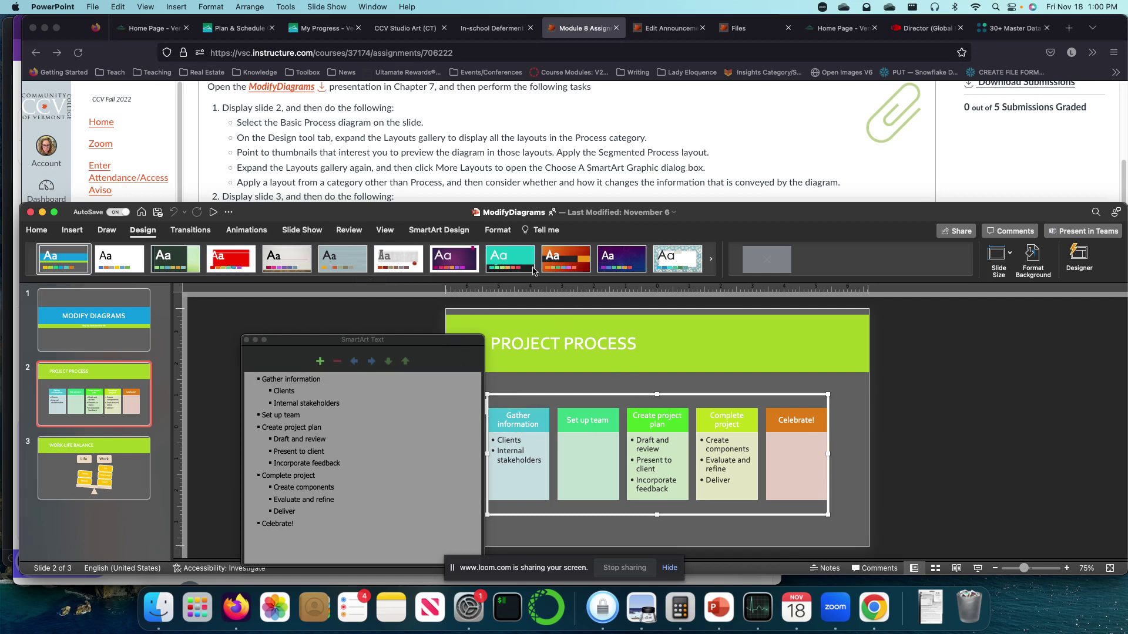
click(439, 230)
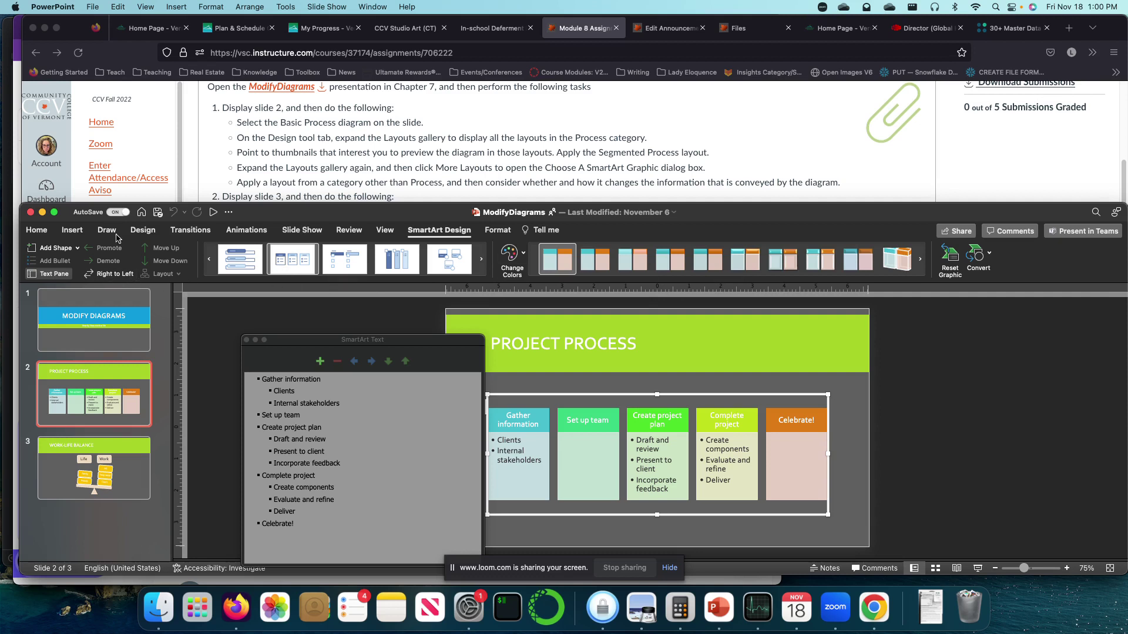
Step: Browse the layout gallery and apply a columns-of-boxes list layout, moving the text outline aside
click(481, 260)
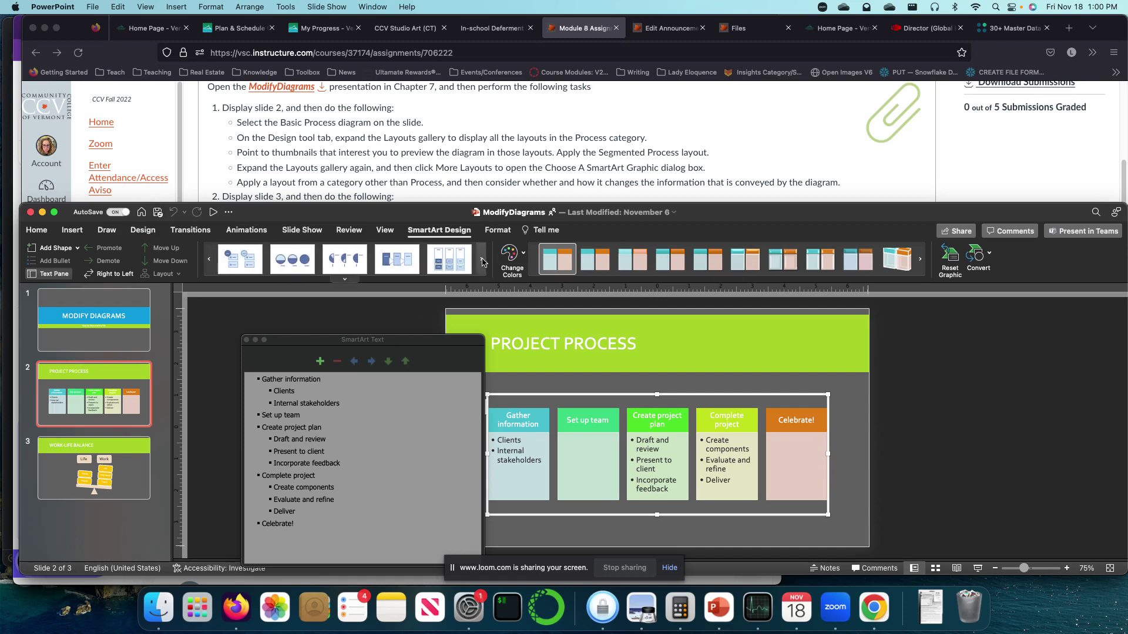
click(345, 280)
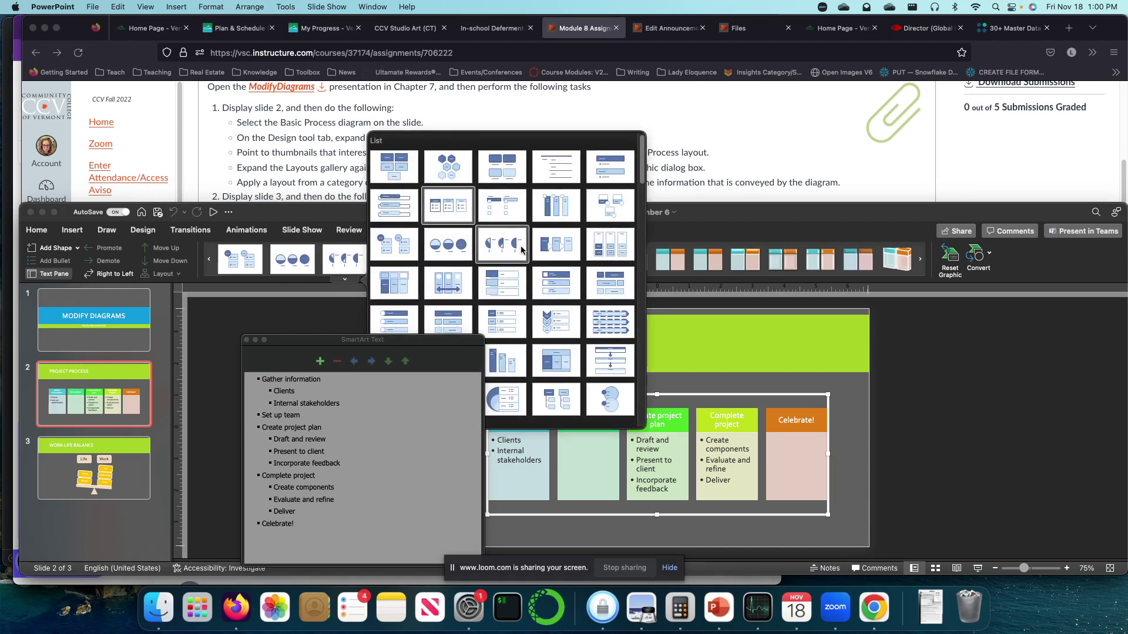
scroll(511, 288, down, 3)
scroll(527, 294, down, 3)
scroll(289, 167, down, 2)
scroll(289, 167, down, 2)
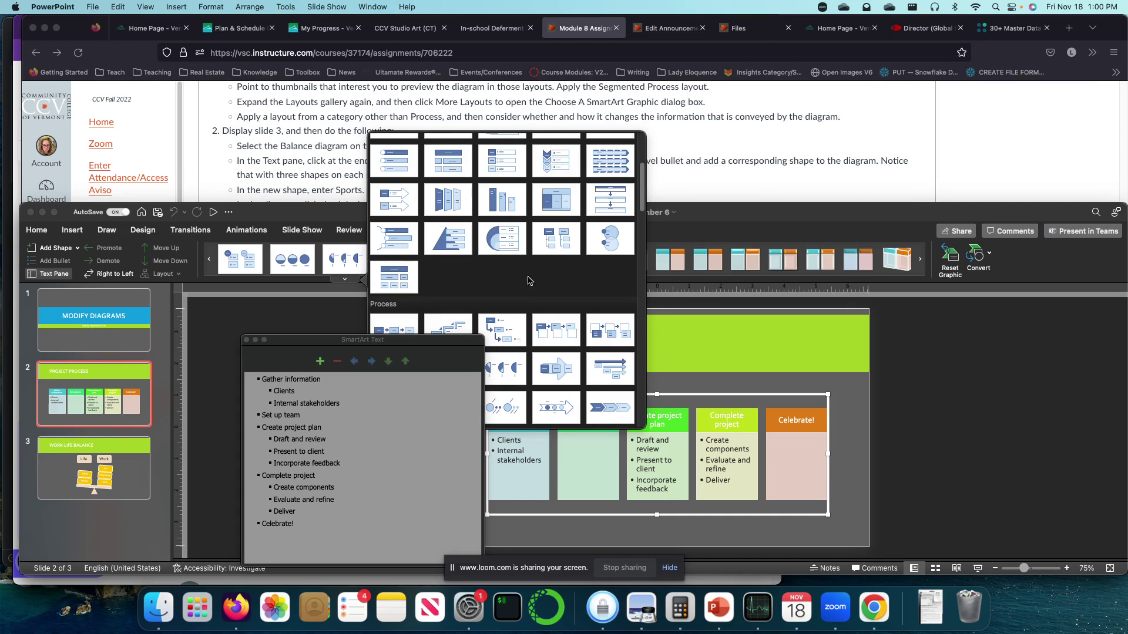
scroll(552, 346, down, 4)
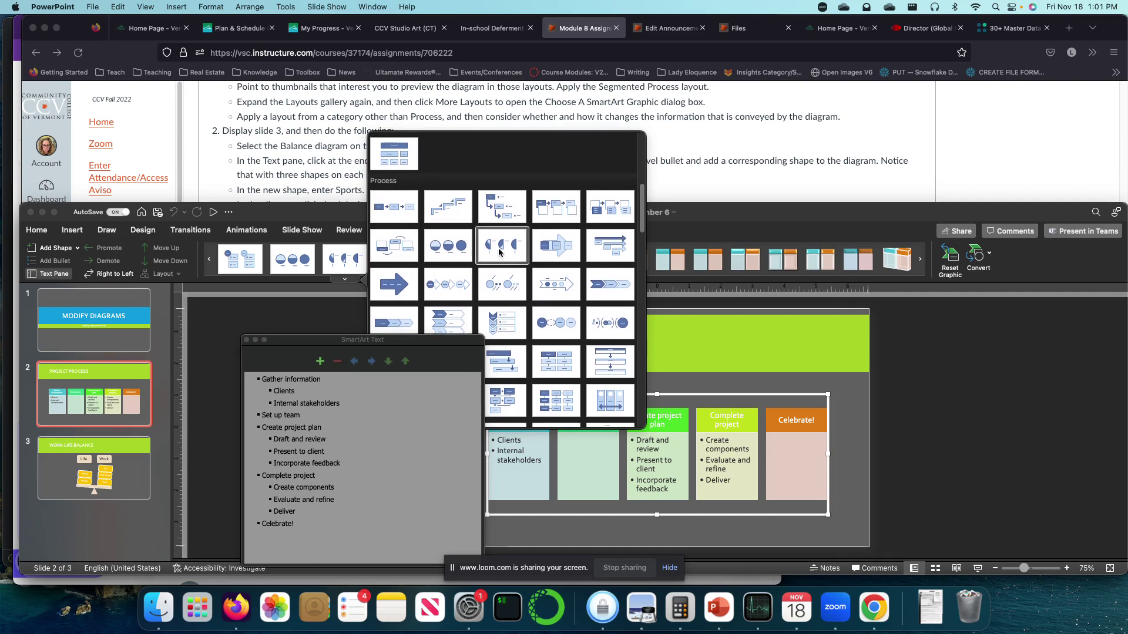
scroll(446, 241, up, 2)
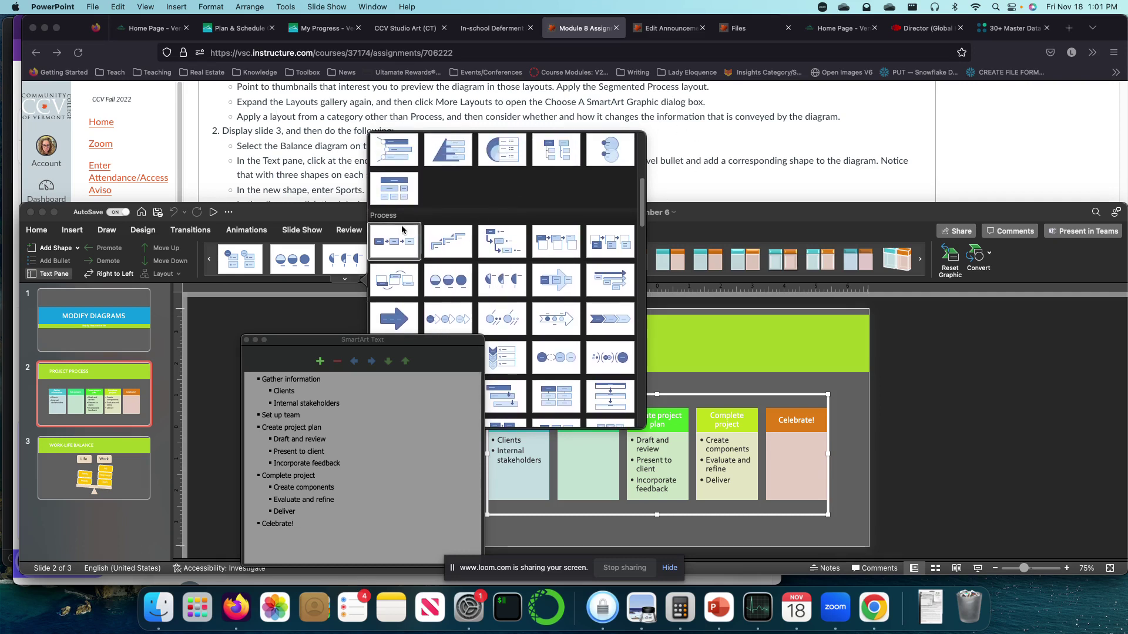
scroll(504, 352, up, 4)
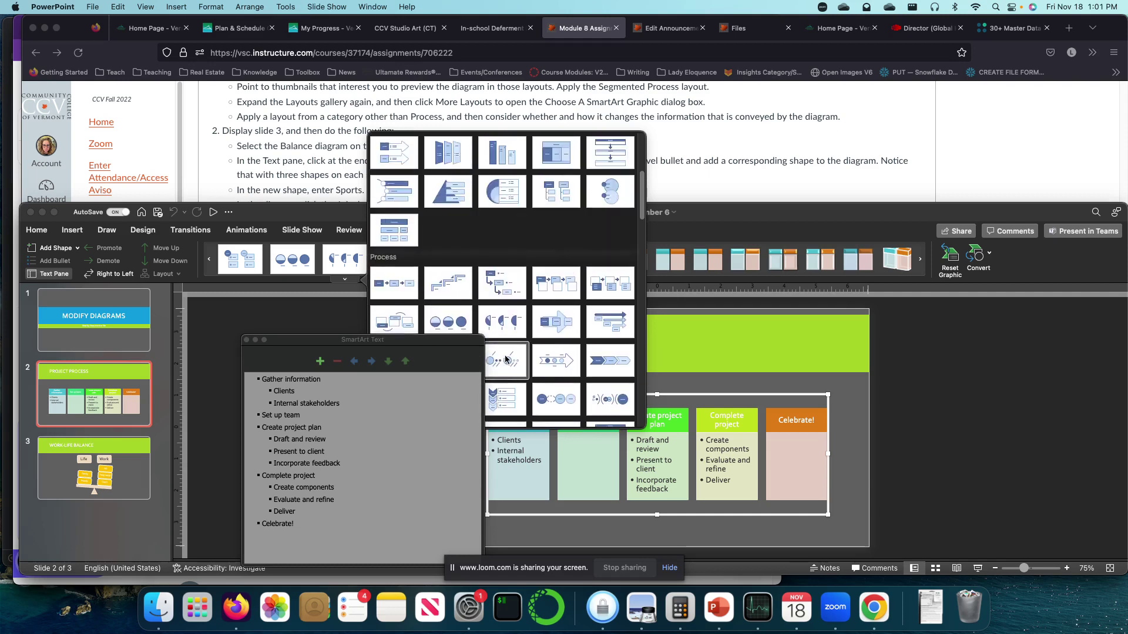
scroll(506, 359, up, 8)
drag(444, 344, 987, 325)
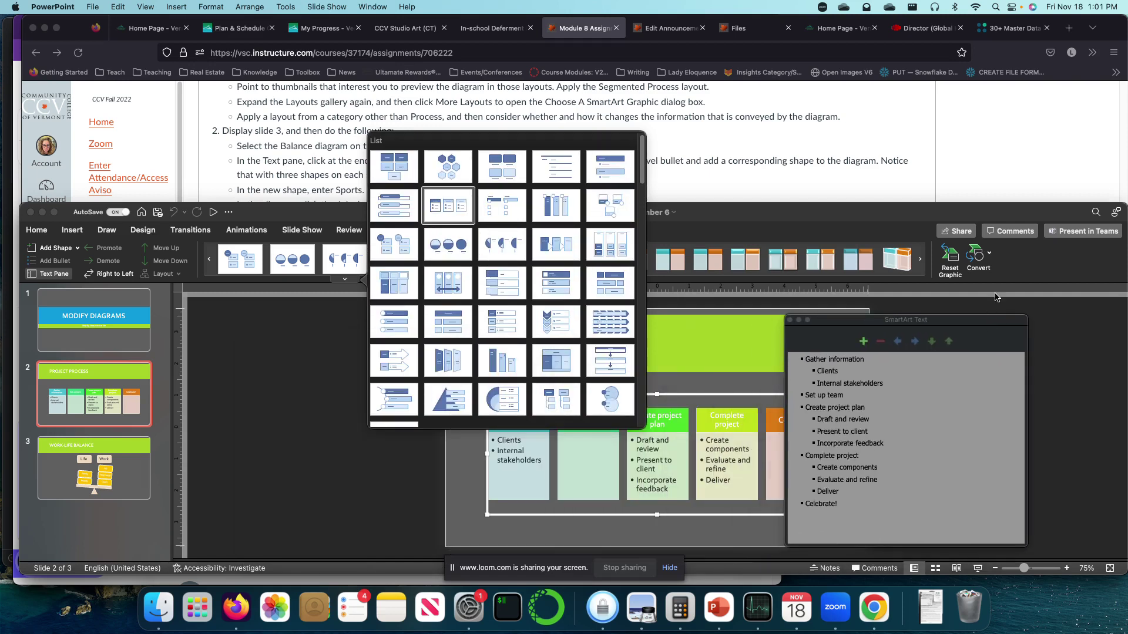
click(509, 255)
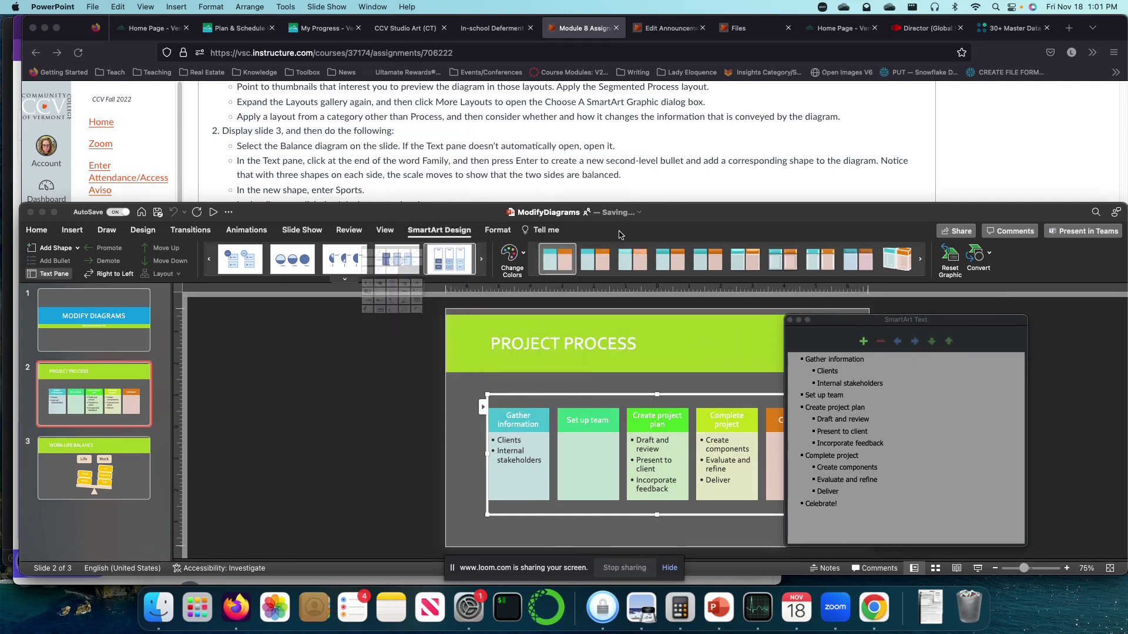
drag(958, 327, 1038, 309)
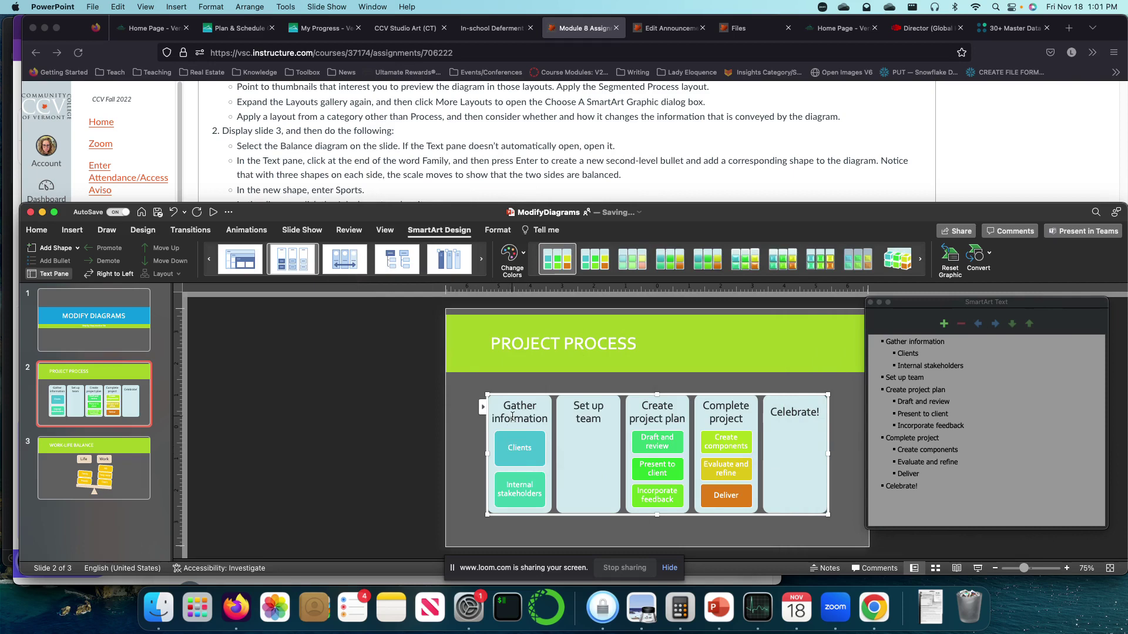
Step: Try a hierarchy layout with stage blocks, enlarging the diagram and nudging it upward
click(482, 259)
click(344, 280)
scroll(427, 333, down, 5)
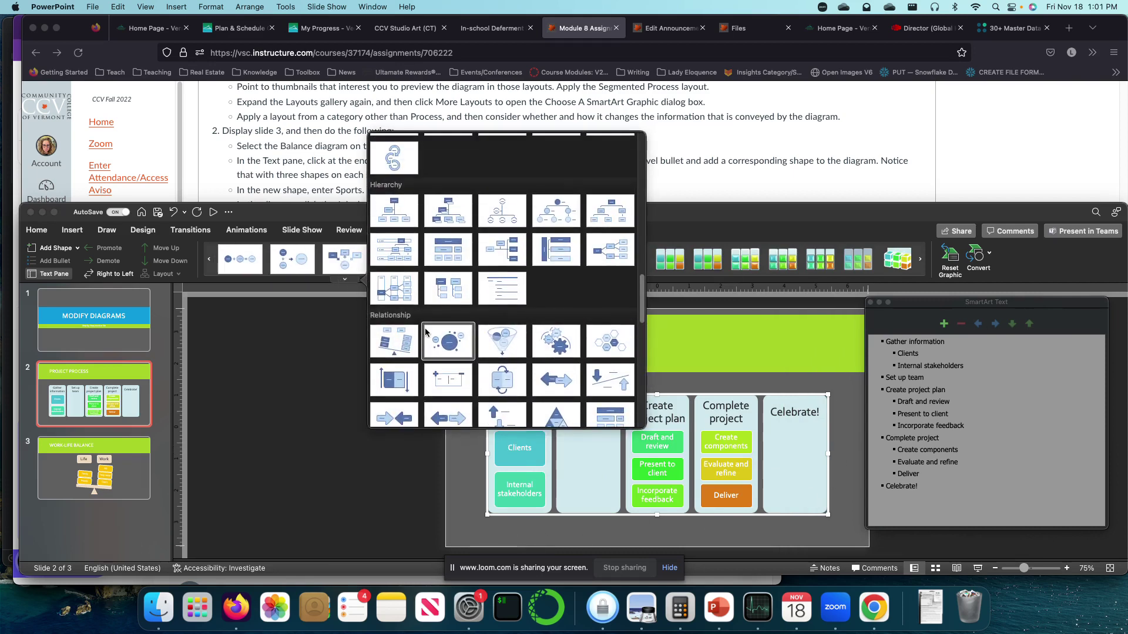
scroll(428, 330, up, 1)
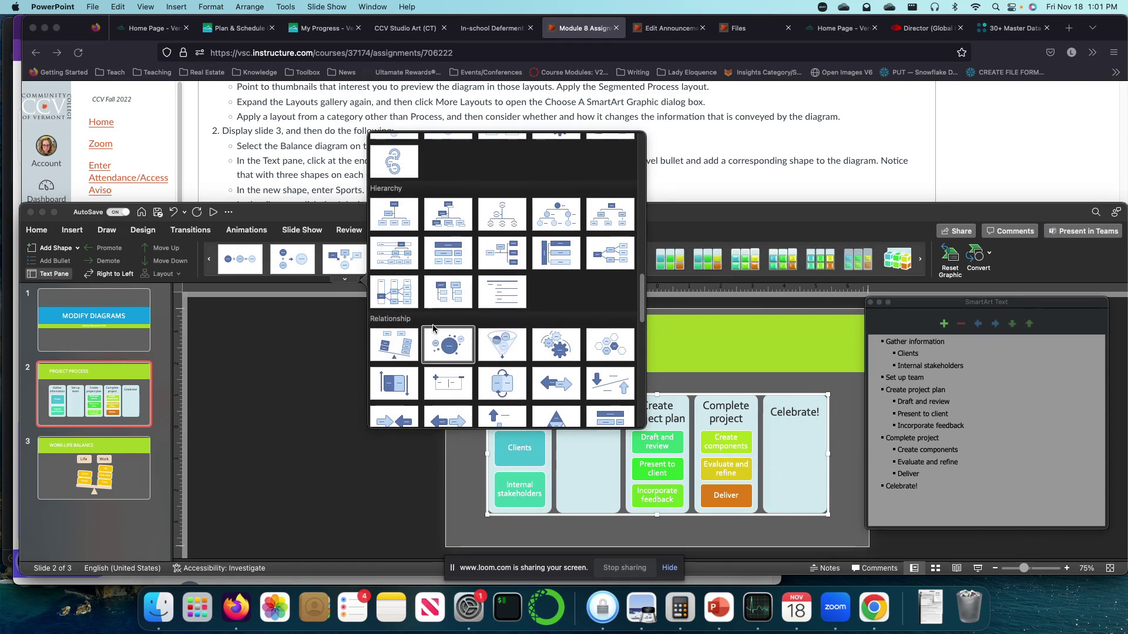
click(407, 255)
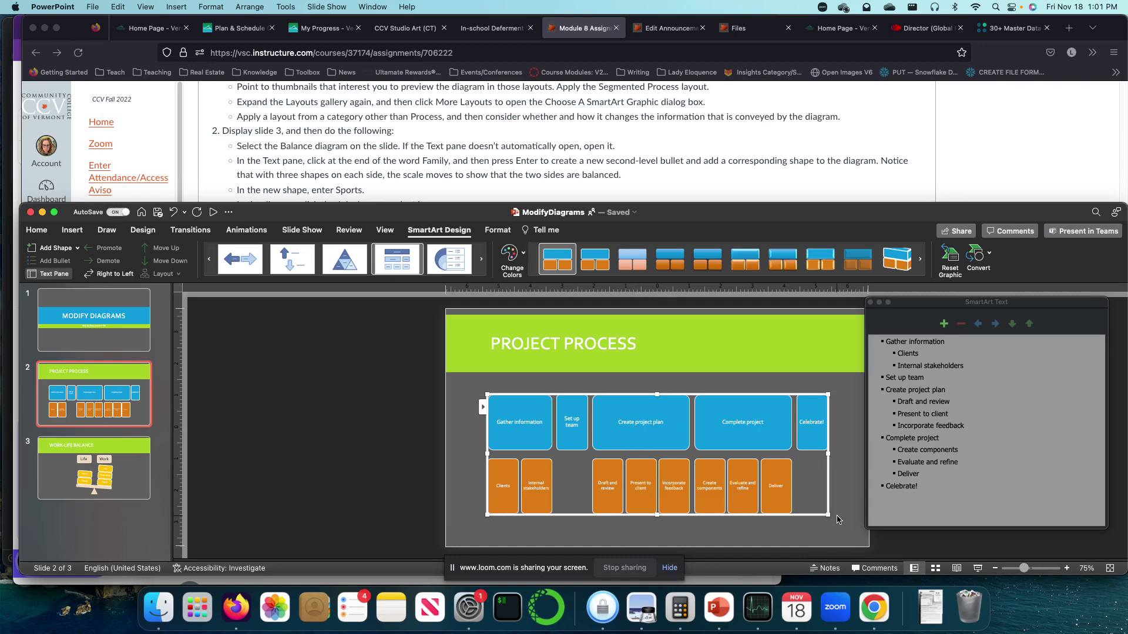
drag(825, 513, 844, 528)
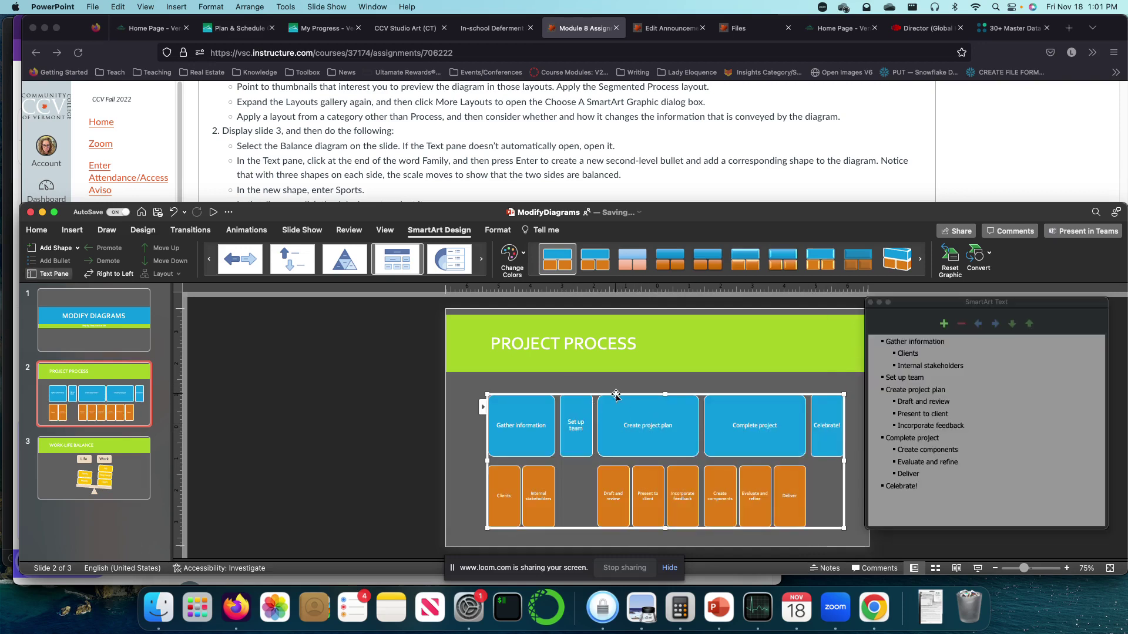
mouse_move(615, 395)
mouse_down()
mouse_move(640, 390)
mouse_move(616, 390)
mouse_up()
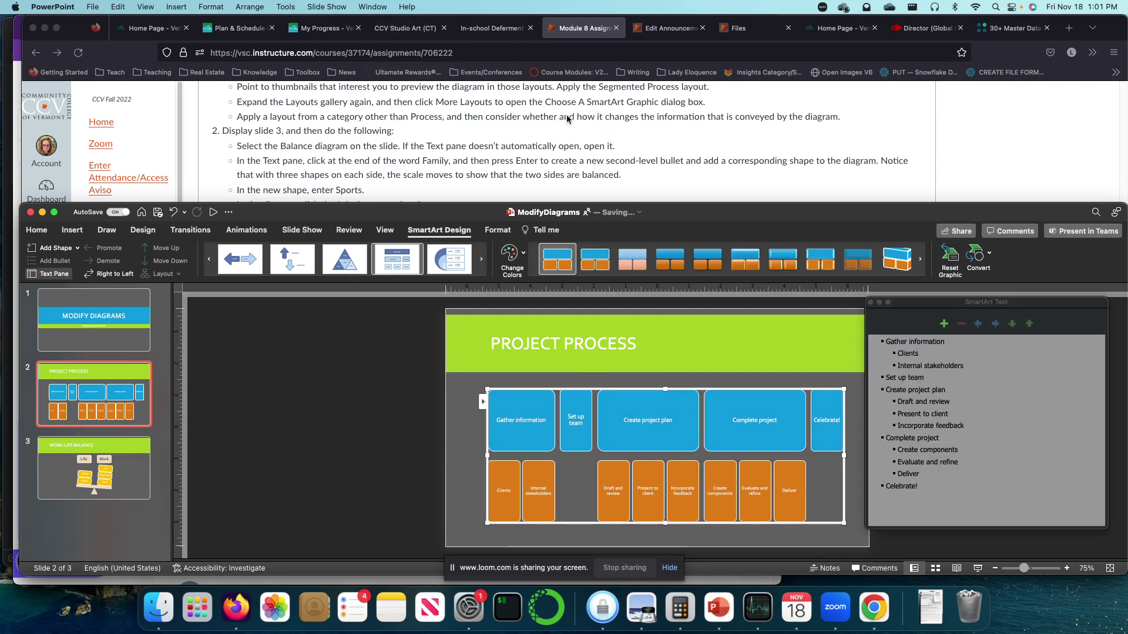
Step: Try concentric arcs and interlocking gears layouts, then settle on a hexagon picture layout
click(462, 265)
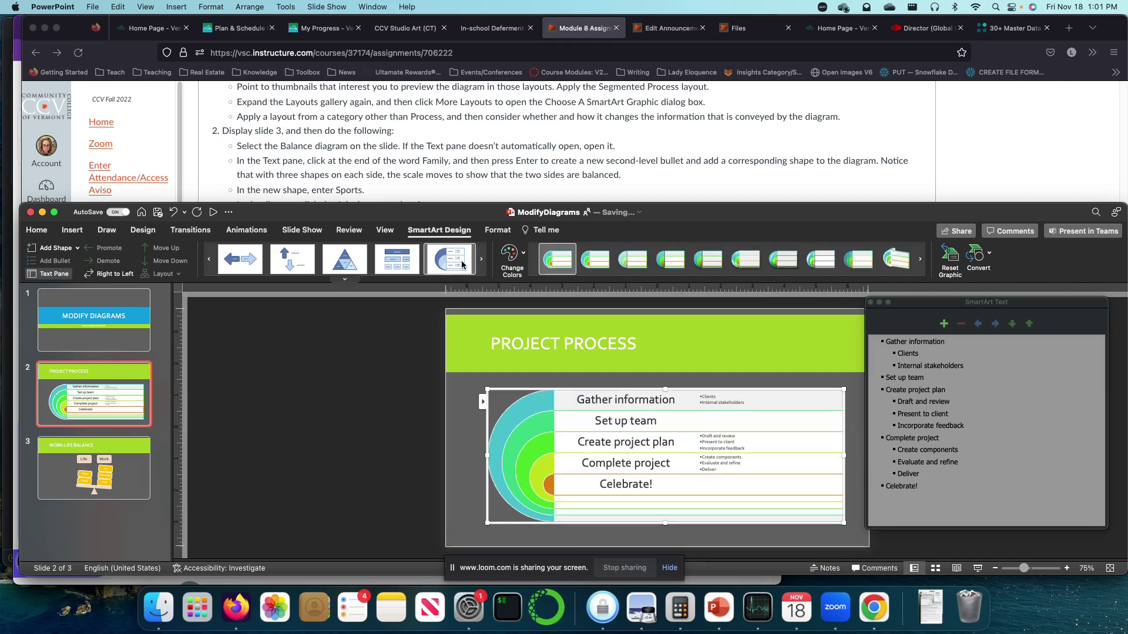
click(343, 280)
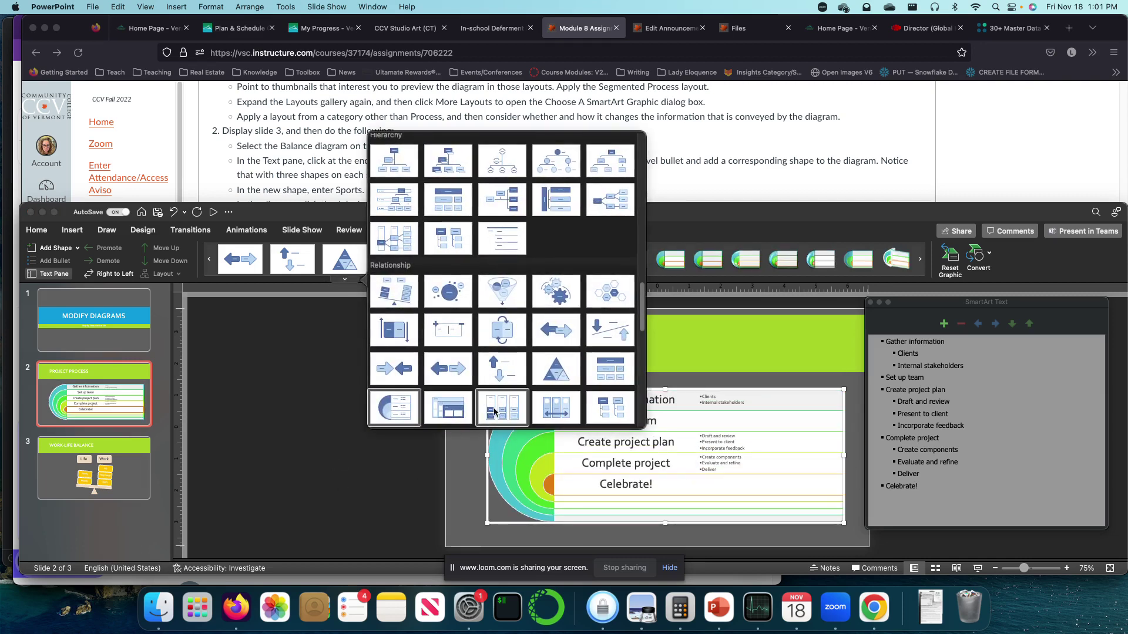
click(556, 291)
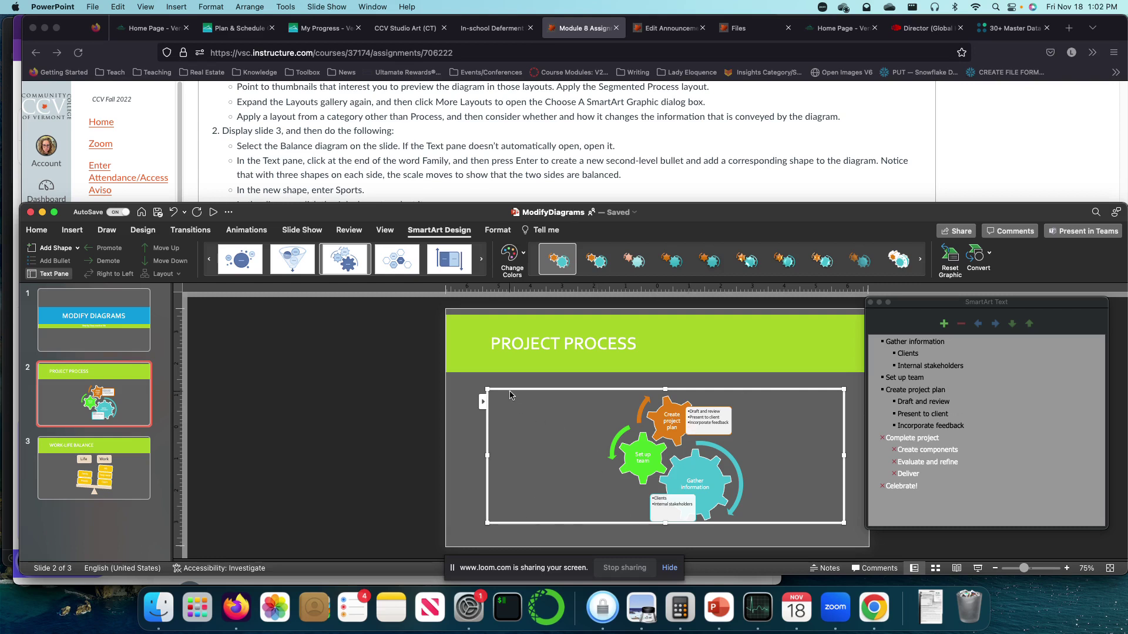
click(397, 259)
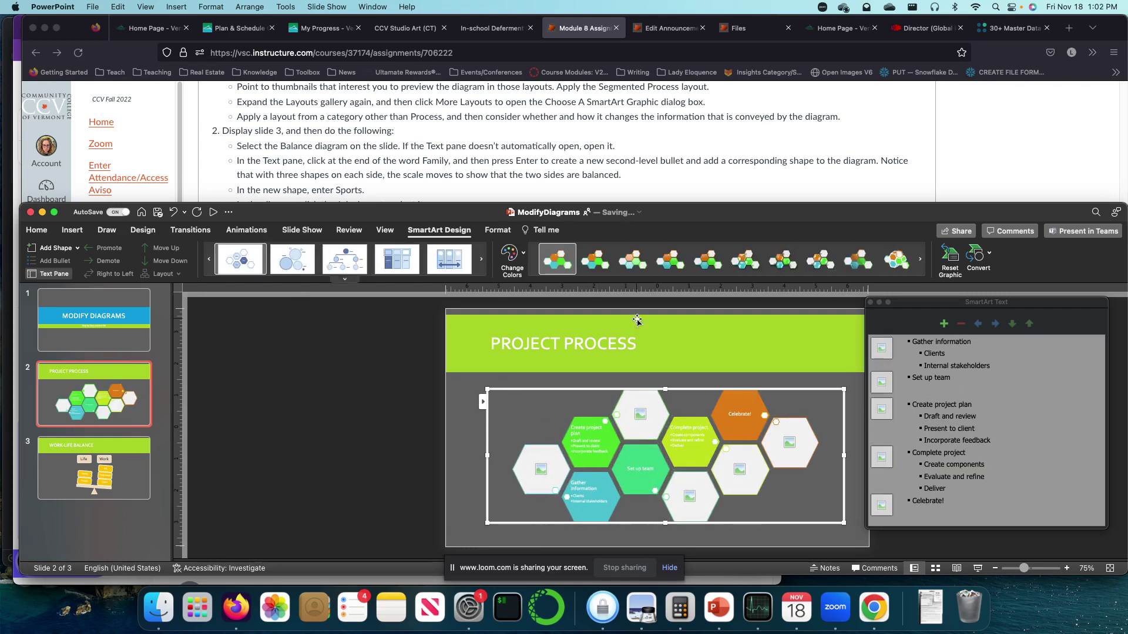
Step: Insert the golden robot DALL·E image from the blog folder into the left hexagon
click(541, 471)
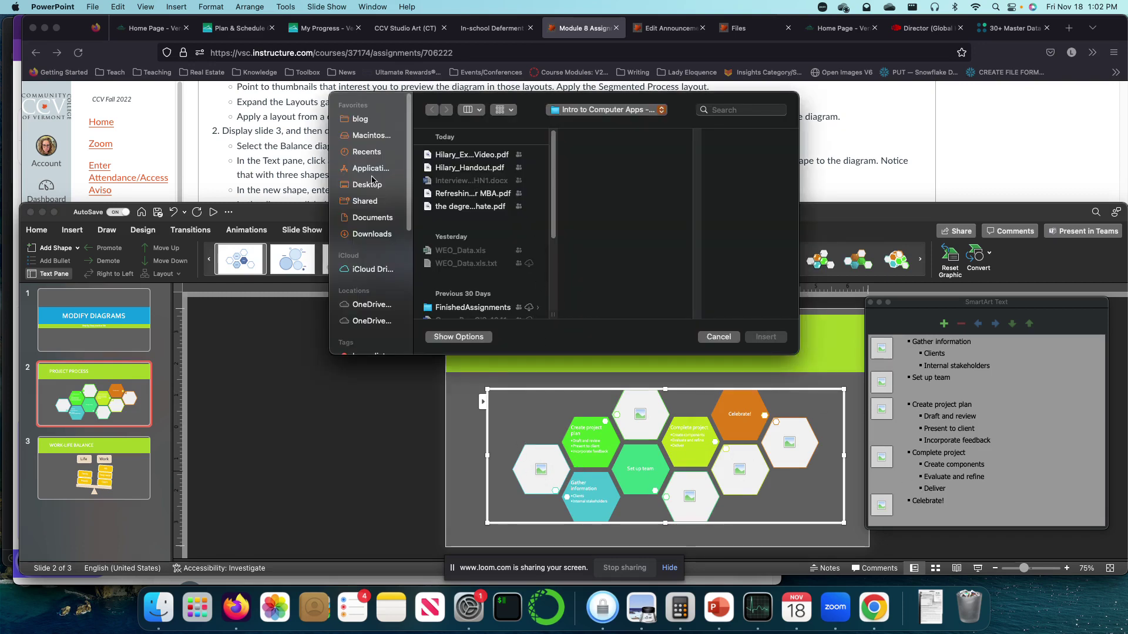
click(359, 119)
click(461, 181)
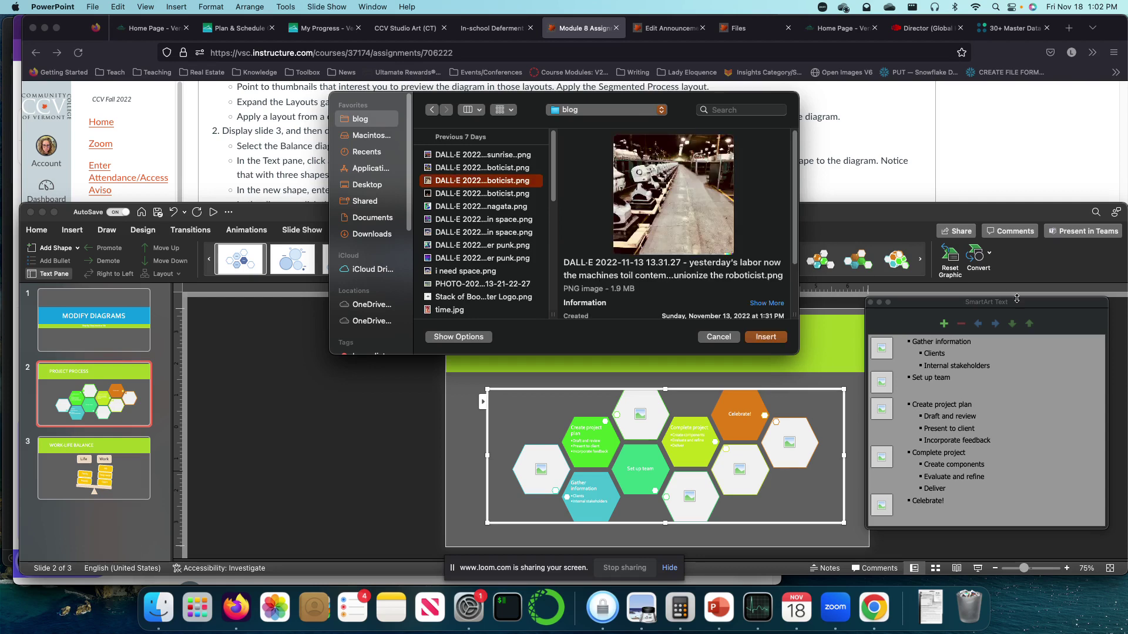
click(465, 168)
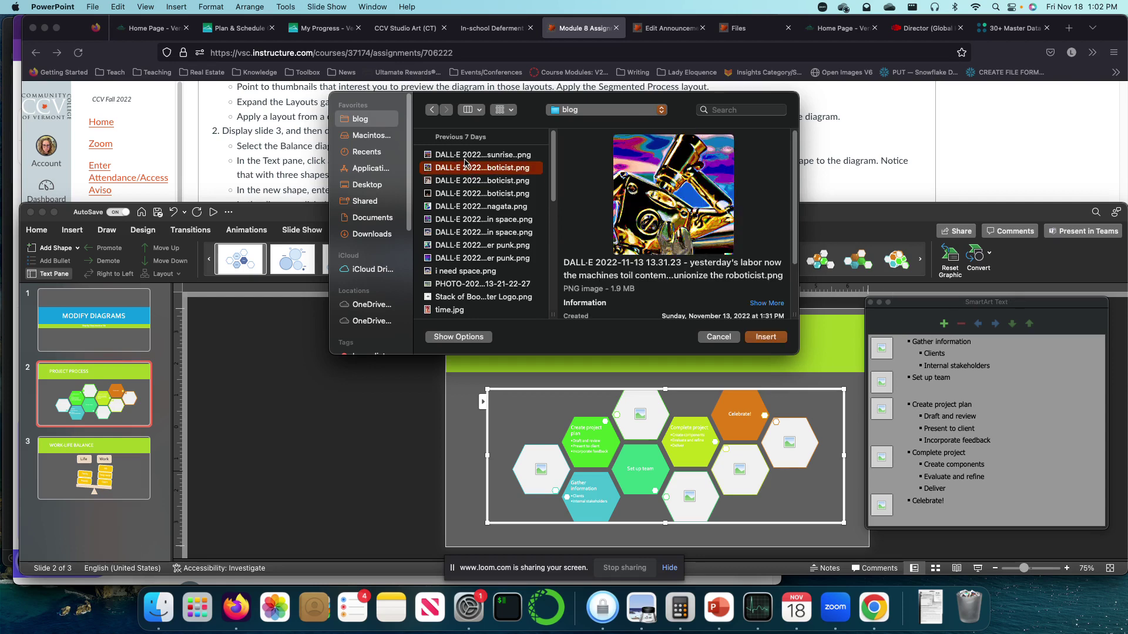
double_click(465, 167)
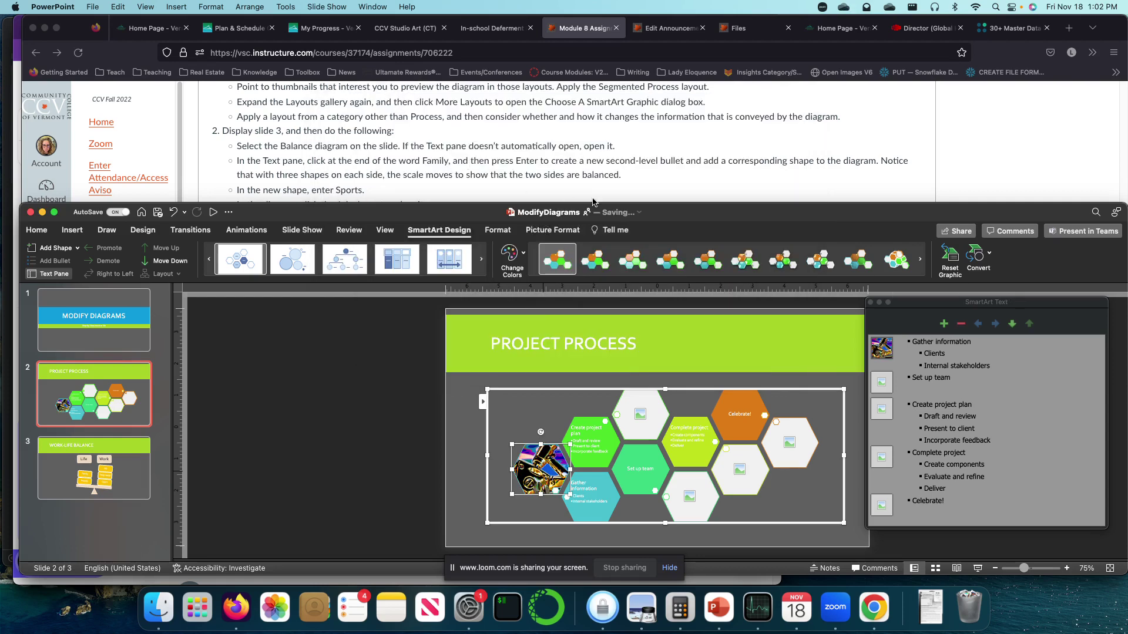
Step: Insert the cyberpunk DALL·E image into the top hexagon
click(641, 416)
click(440, 257)
click(767, 337)
click(685, 473)
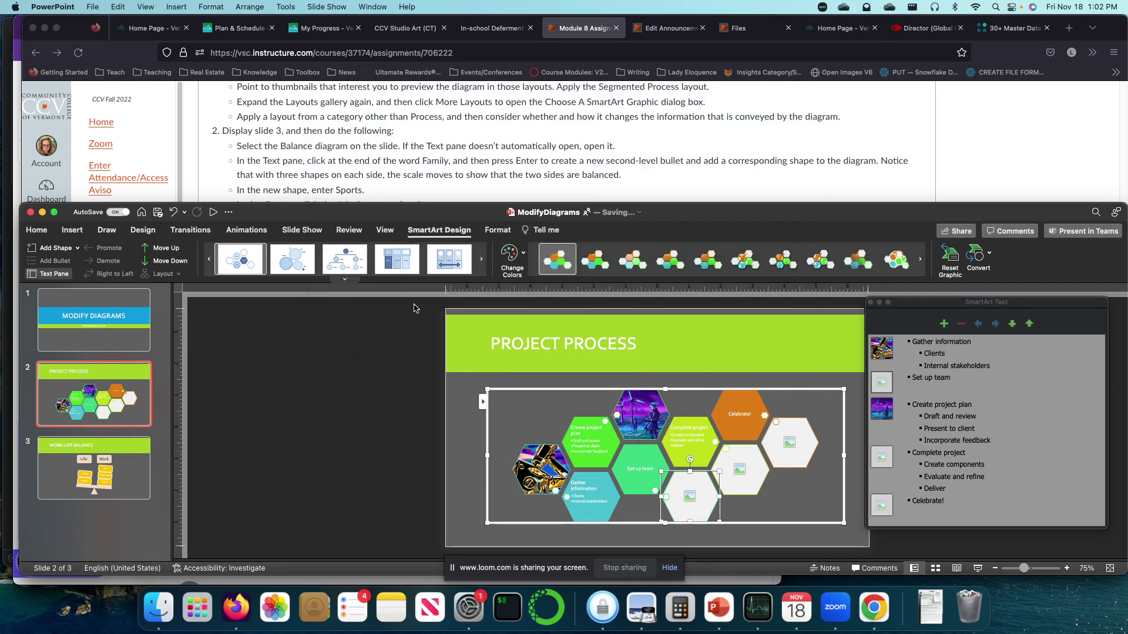
Step: Preview the purple and dark-blue themes, then apply the purple theme to all slides
click(142, 230)
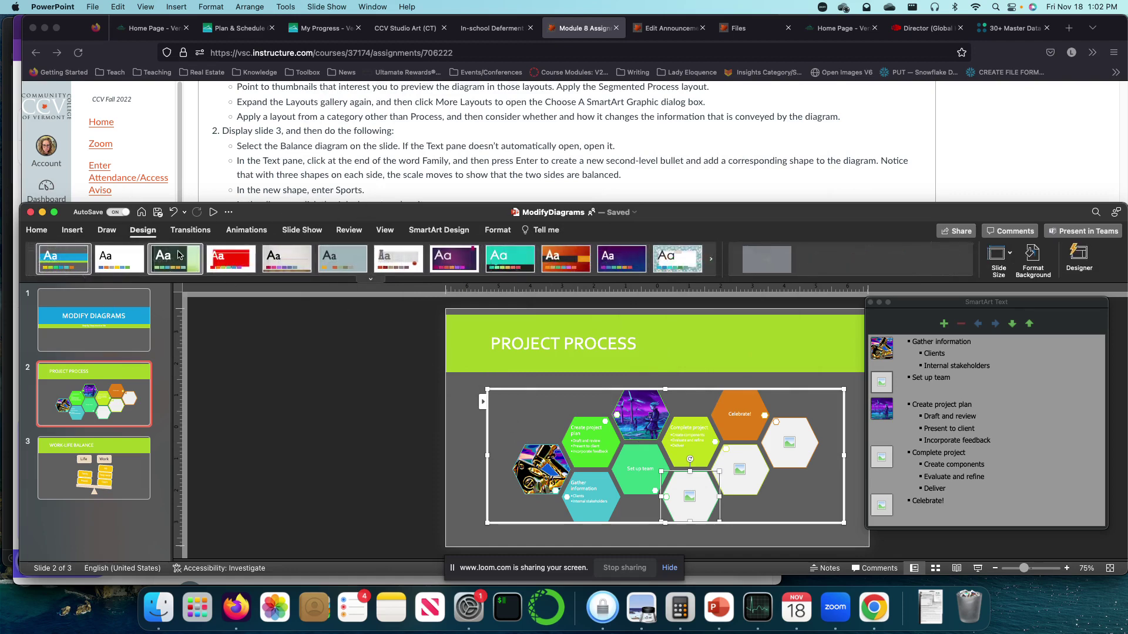
click(454, 258)
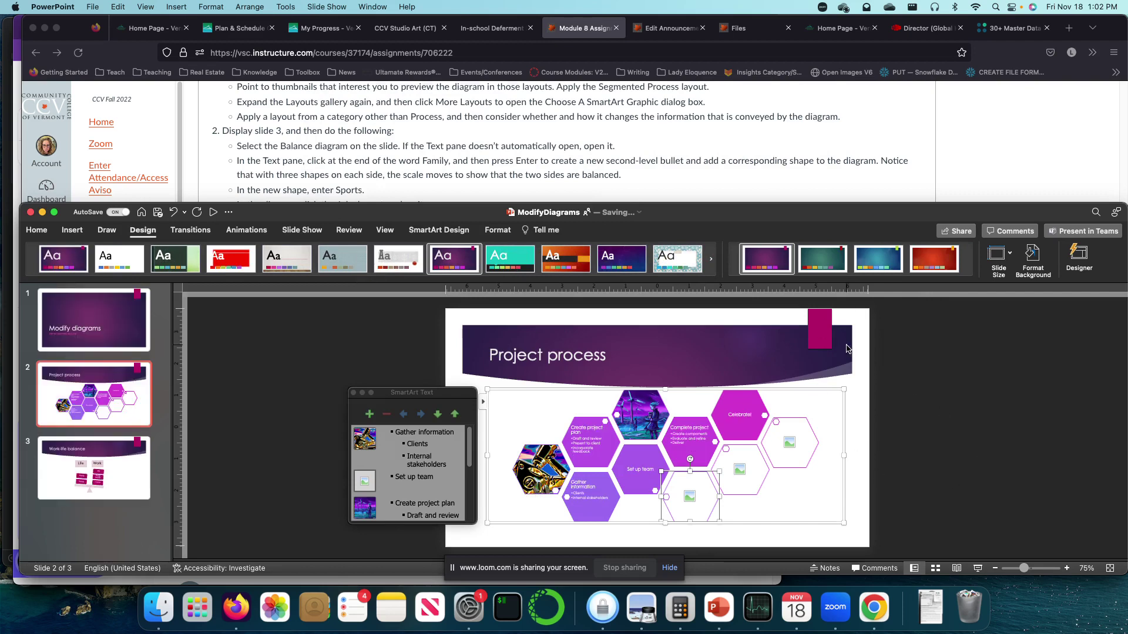
click(621, 259)
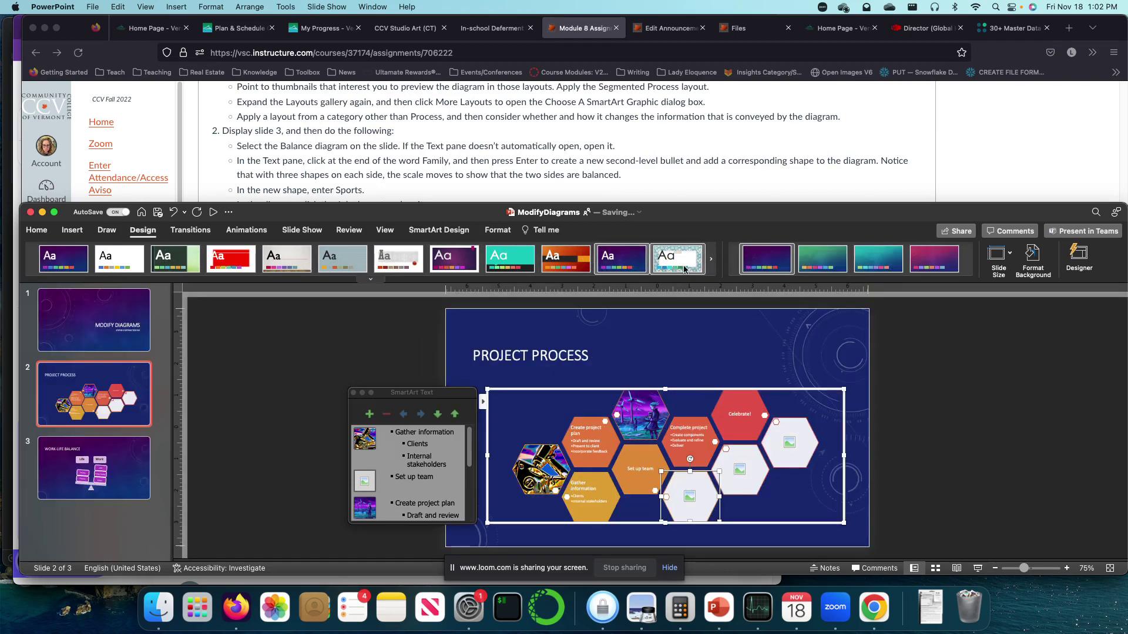
click(710, 259)
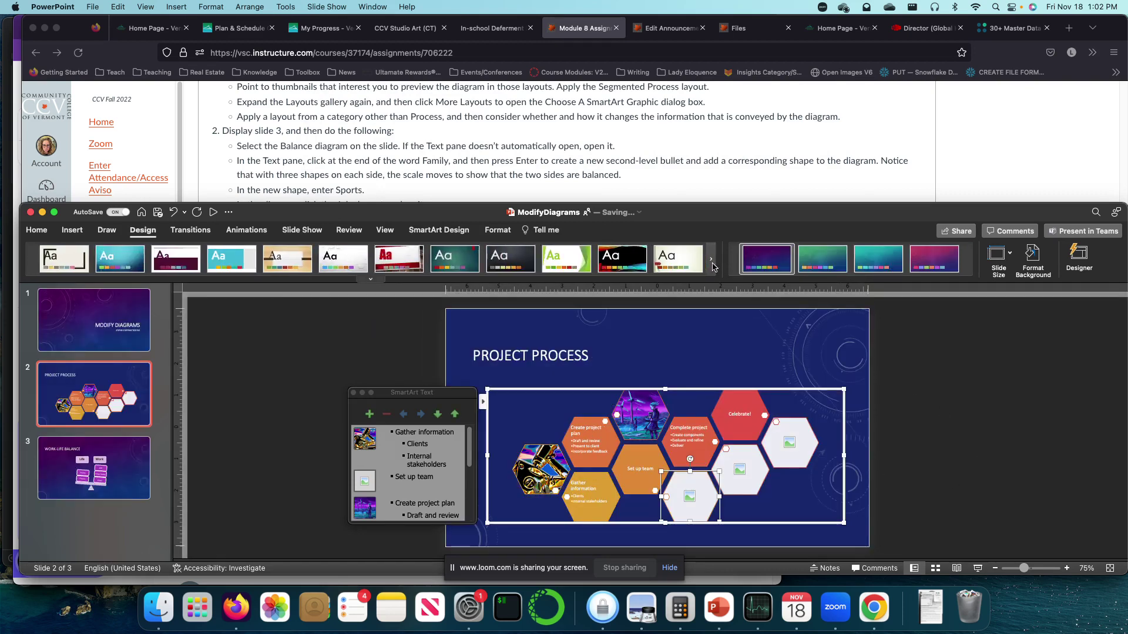
click(370, 280)
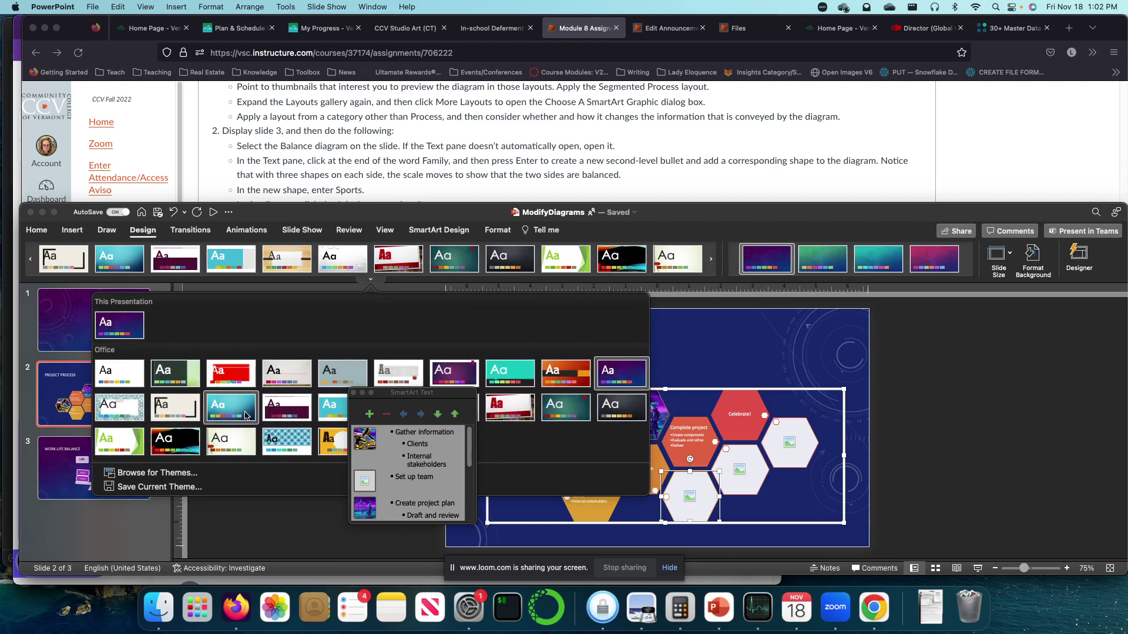
click(451, 374)
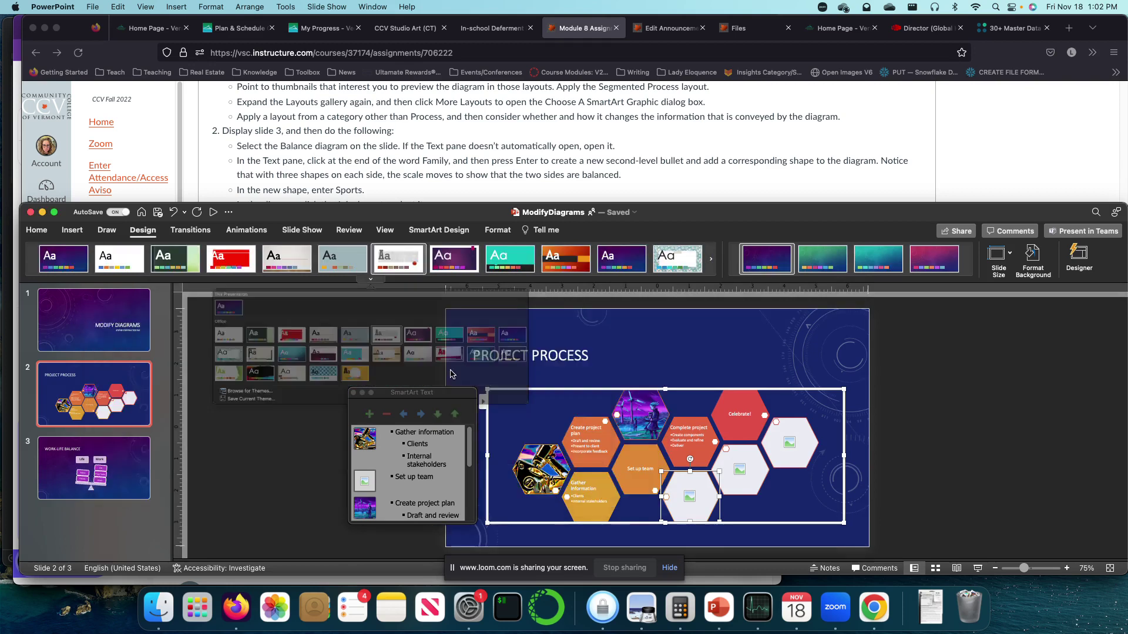
click(474, 266)
Step: Insert the cyber punk matatus in space image into the Set up team hexagon
click(718, 502)
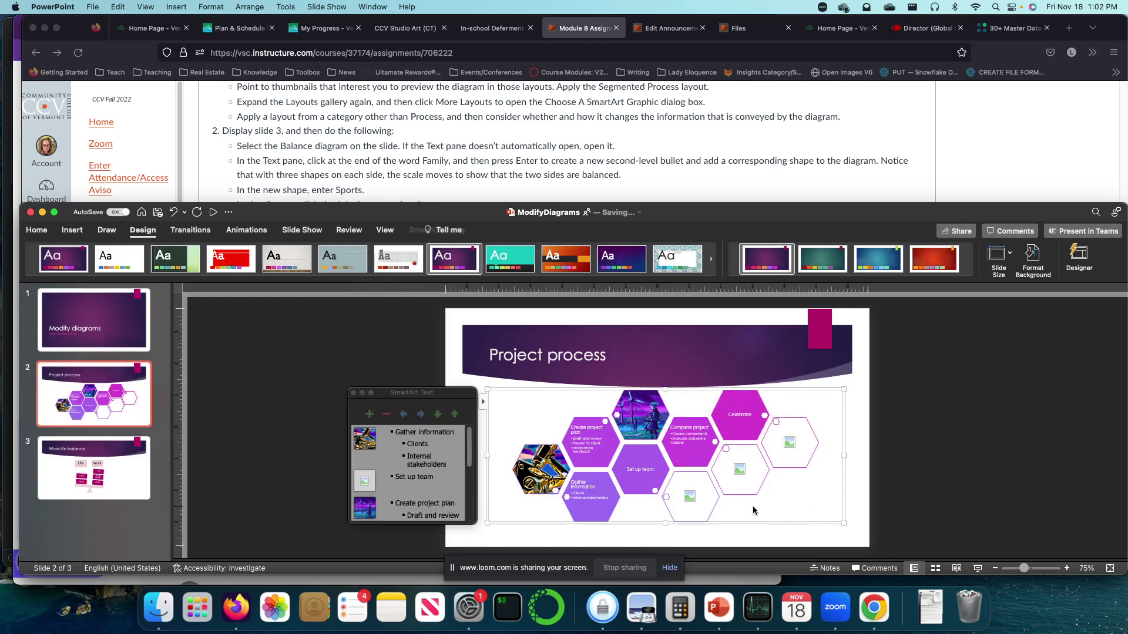
click(691, 498)
click(460, 221)
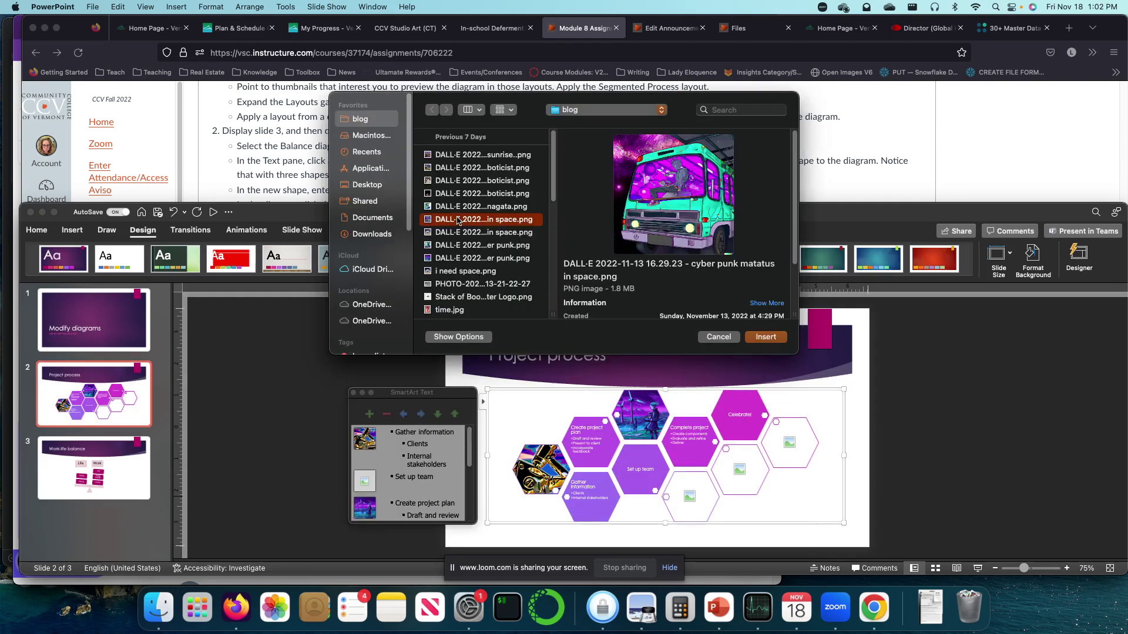
click(765, 337)
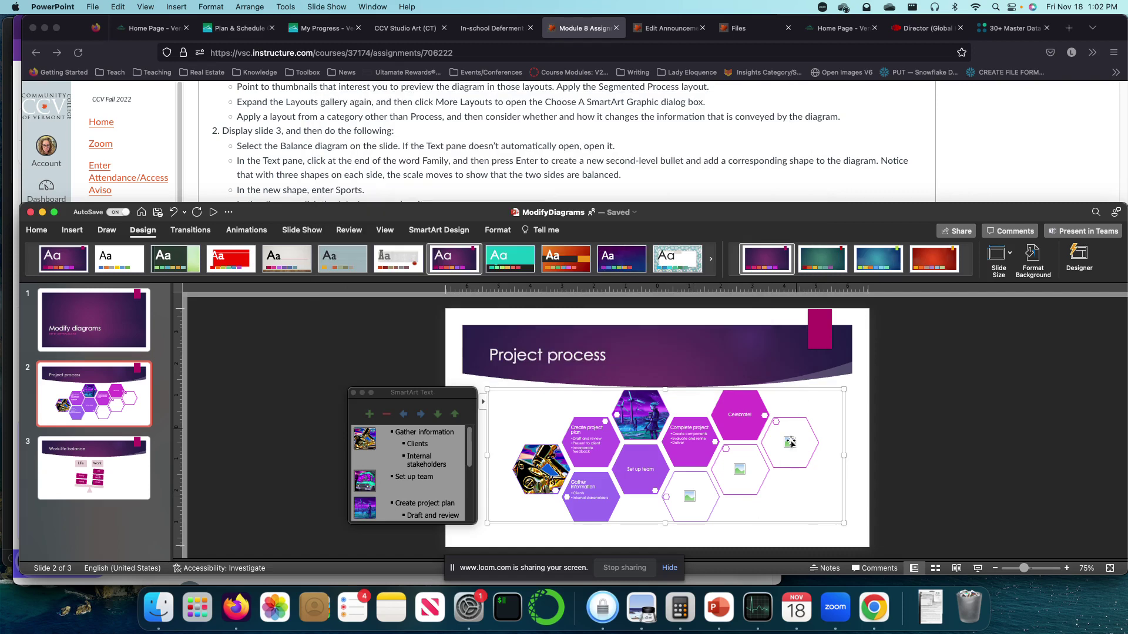
Step: Preview several blog-folder pictures and insert buffalosolider.jpg into the next empty hexagon
click(740, 469)
click(447, 193)
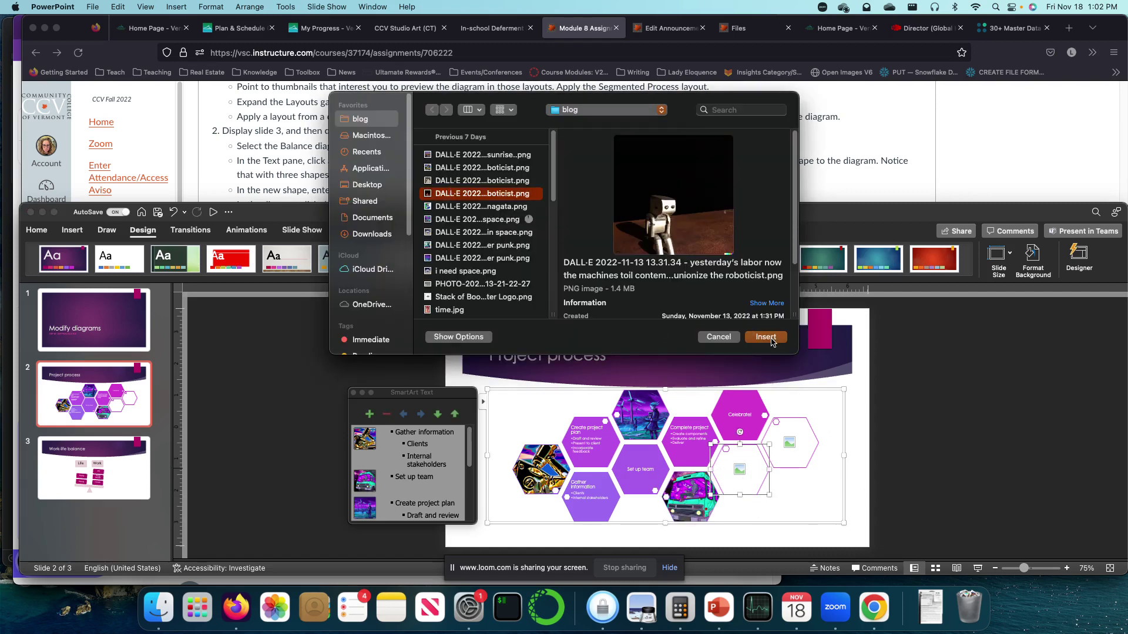
click(474, 181)
click(465, 194)
click(453, 168)
click(456, 156)
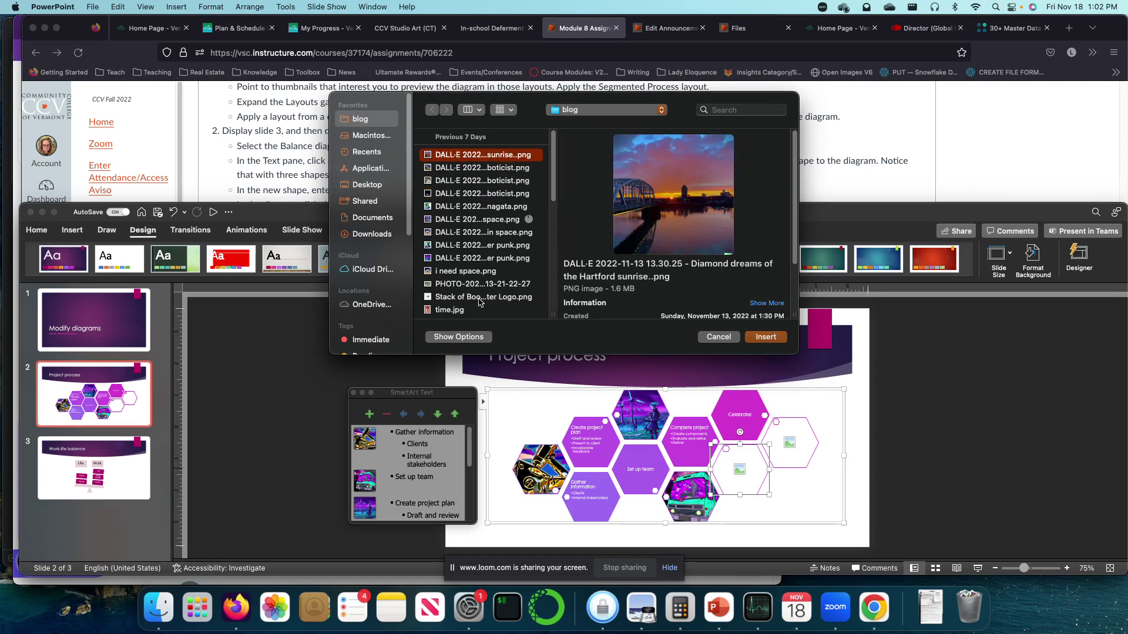
scroll(480, 297, down, 4)
click(444, 204)
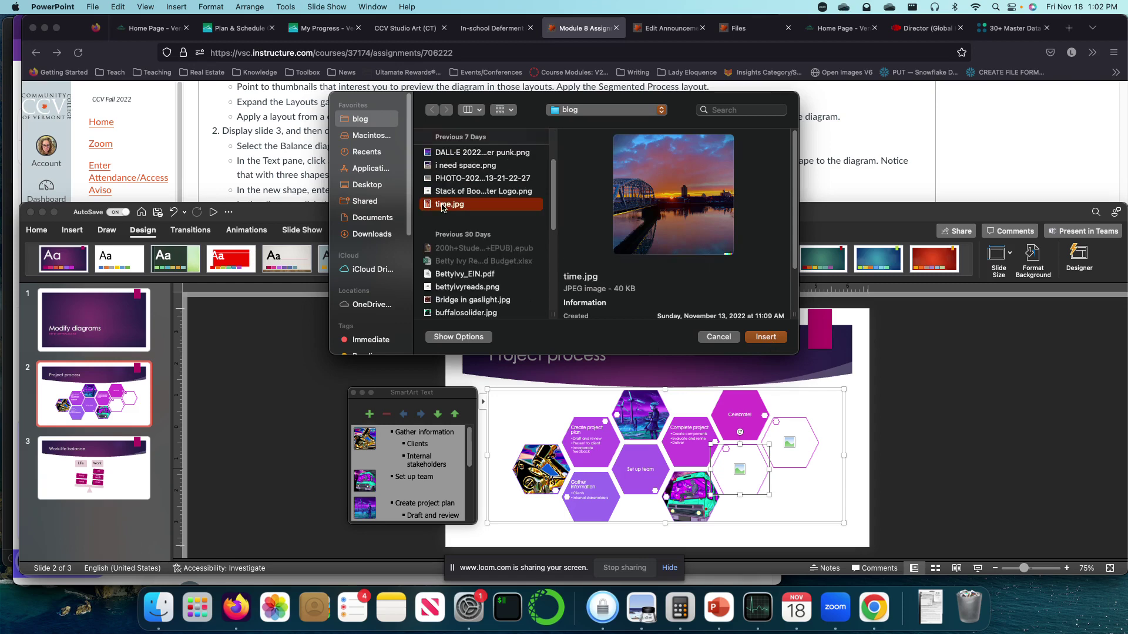
click(451, 274)
click(456, 301)
scroll(453, 264, down, 5)
click(450, 218)
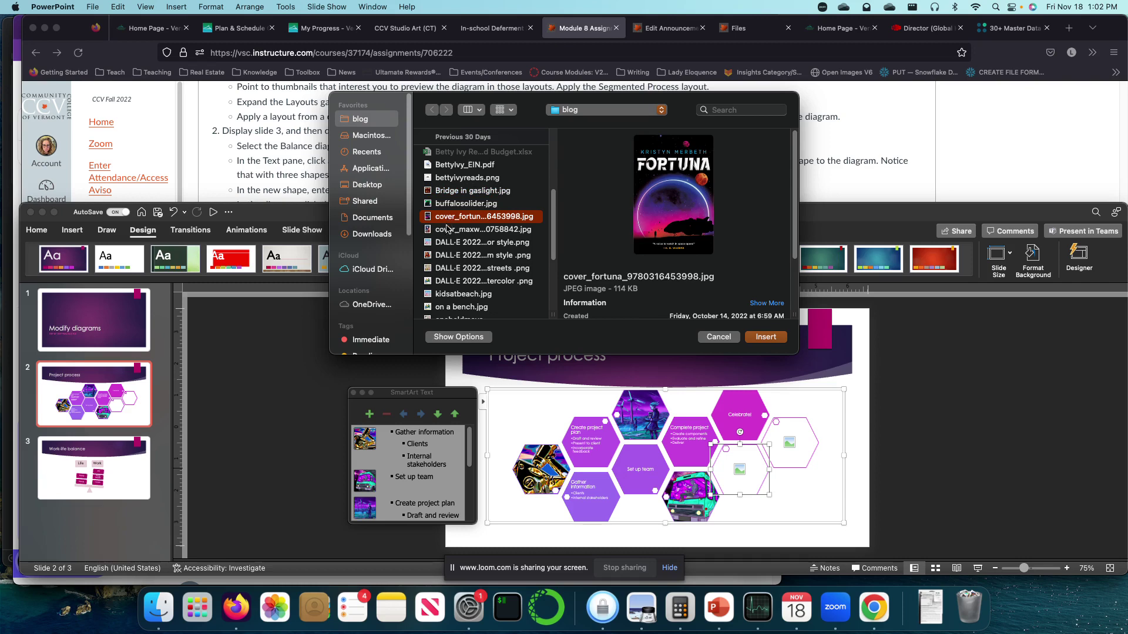
click(450, 230)
scroll(445, 205, down, 1)
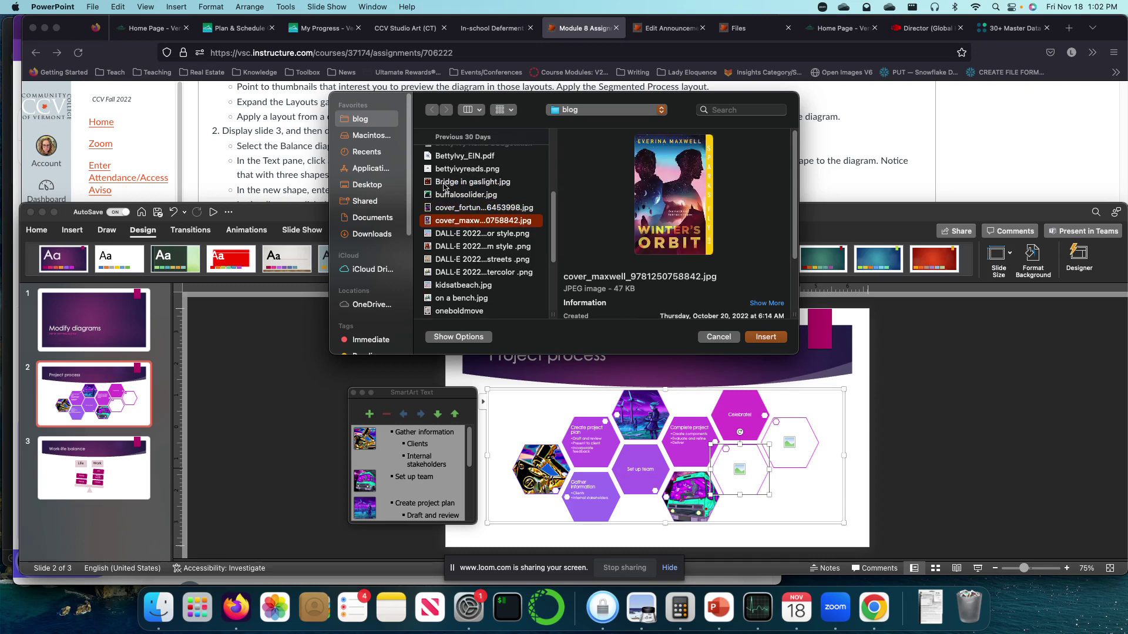
click(446, 195)
click(767, 336)
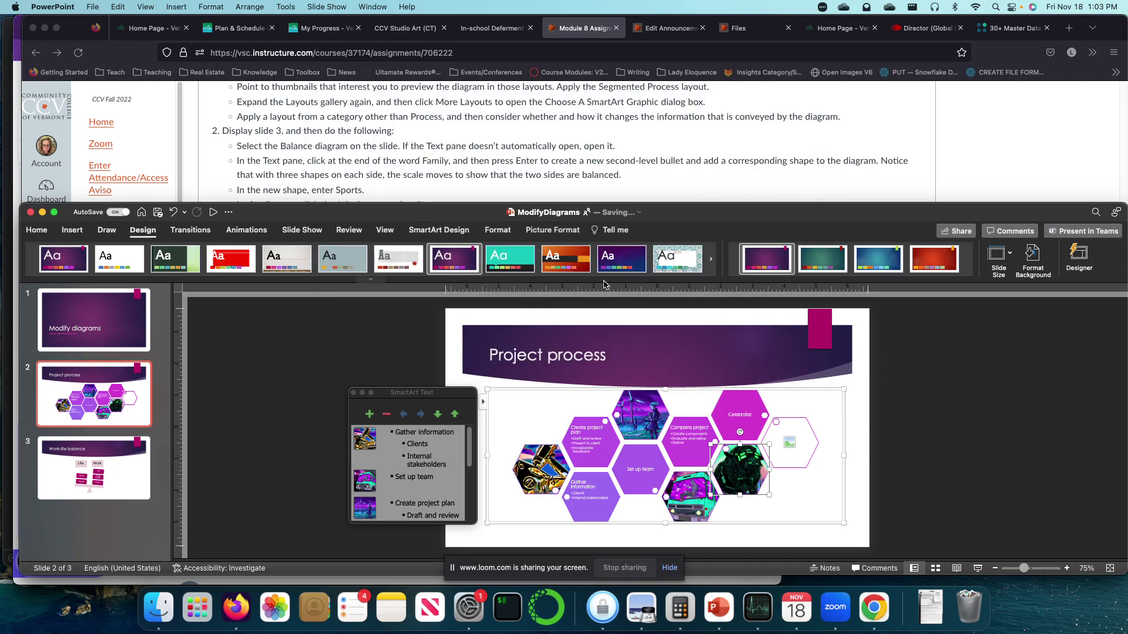
Step: Insert portoburlington.jpg into the last empty hexagon and enlarge the text outline beside it
click(789, 444)
scroll(440, 272, down, 5)
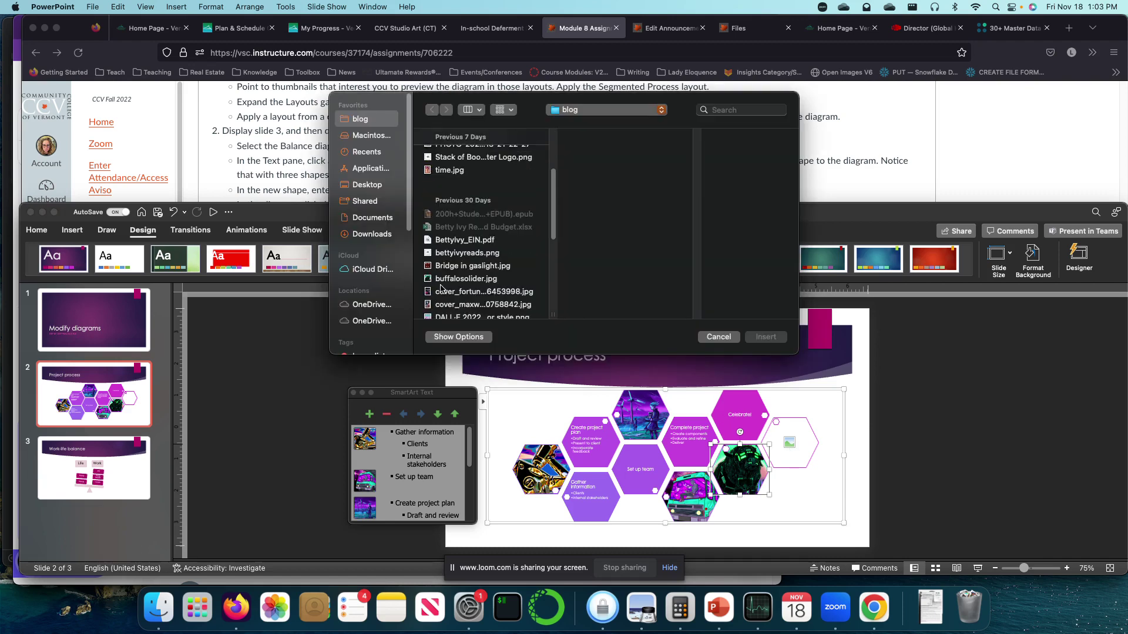
scroll(441, 272, down, 5)
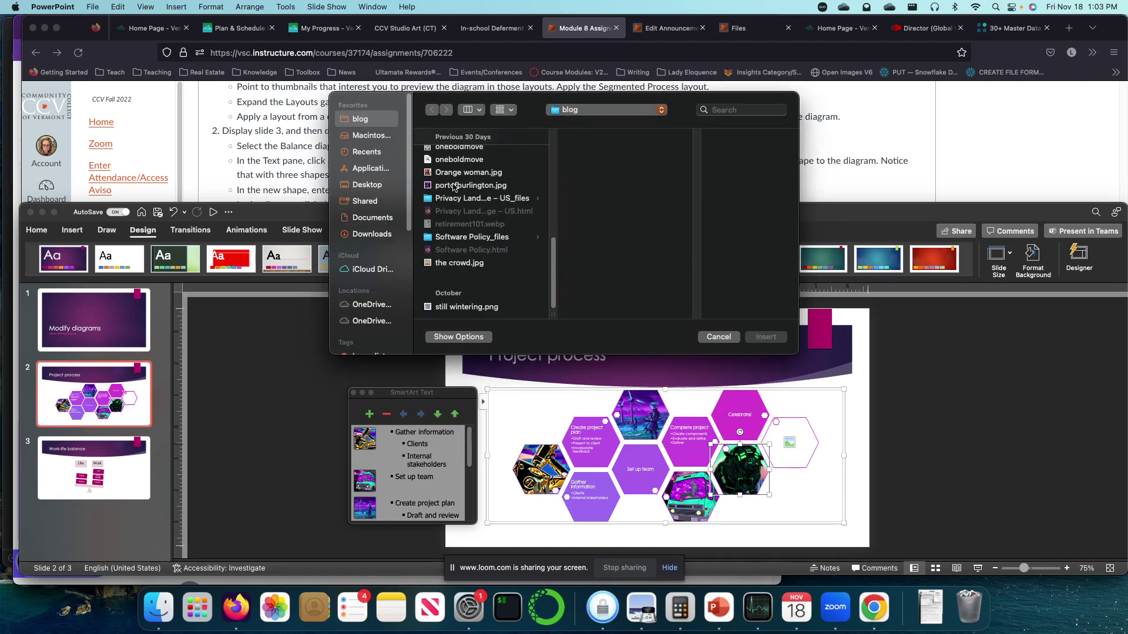
click(453, 186)
click(776, 341)
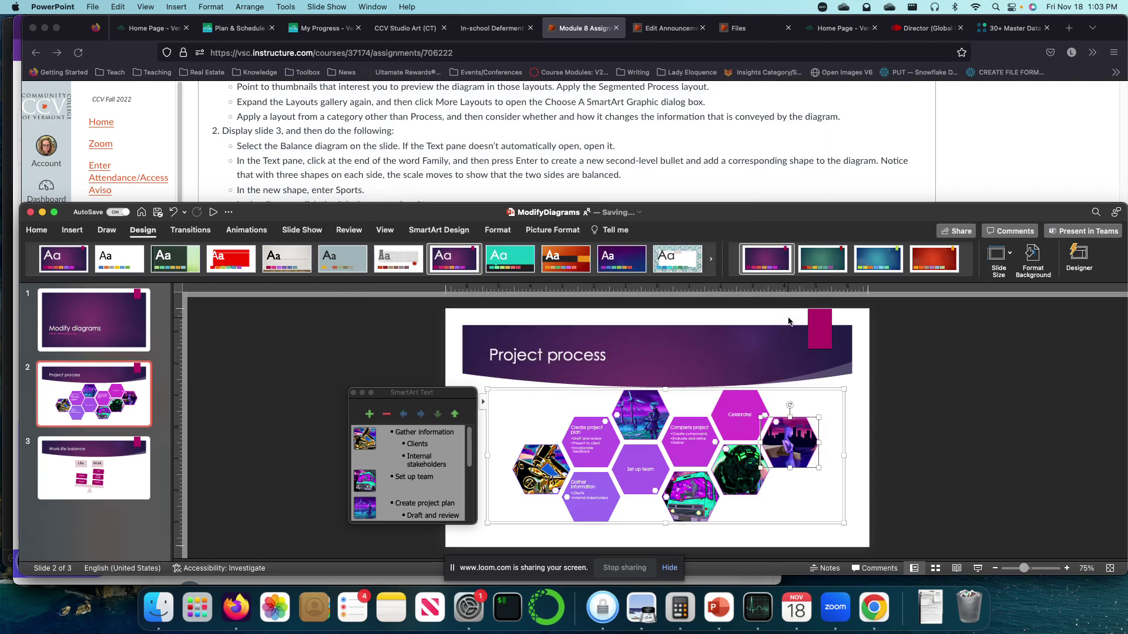
drag(397, 399, 268, 332)
drag(347, 456, 477, 555)
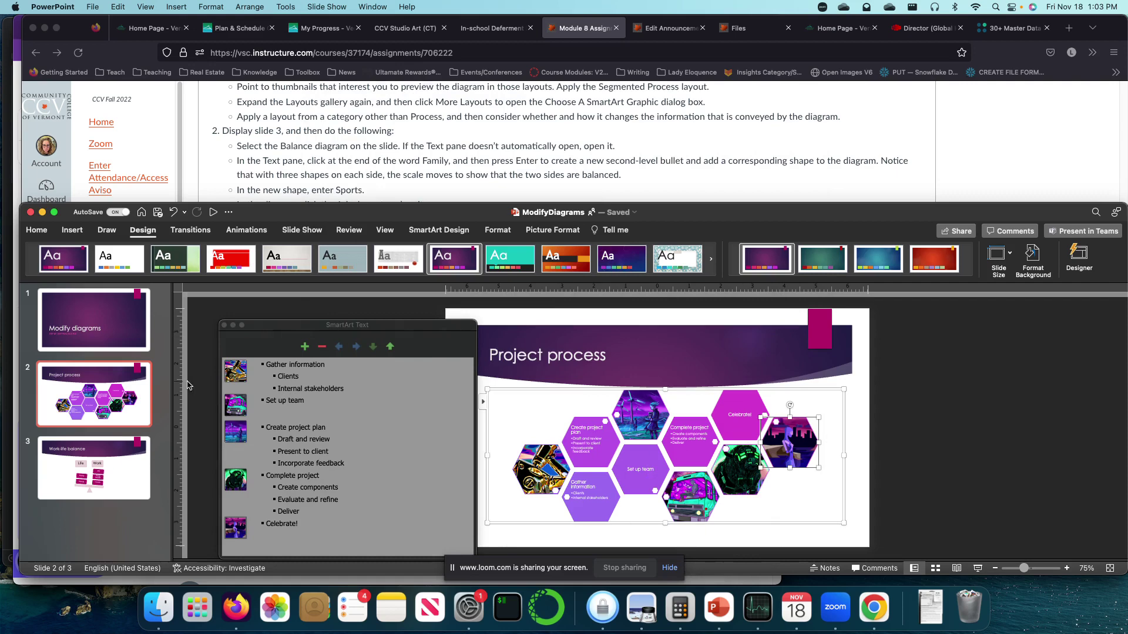
scroll(512, 146, down, 1)
Step: Display slide 3, Work-life balance, after checking the assignment instructions
click(88, 450)
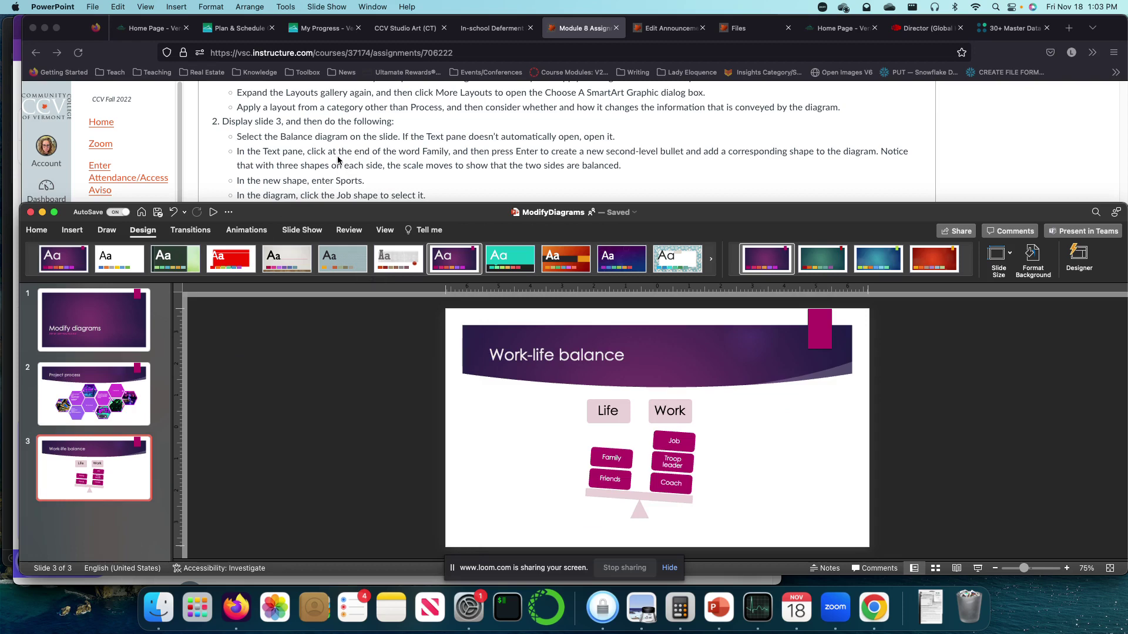
click(283, 145)
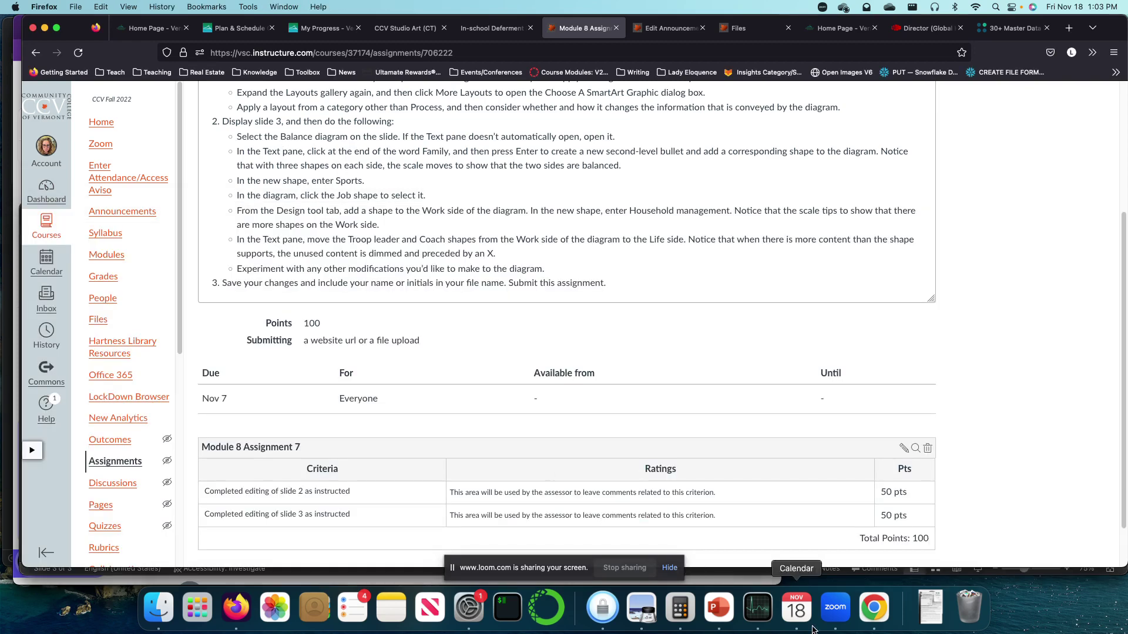
click(719, 607)
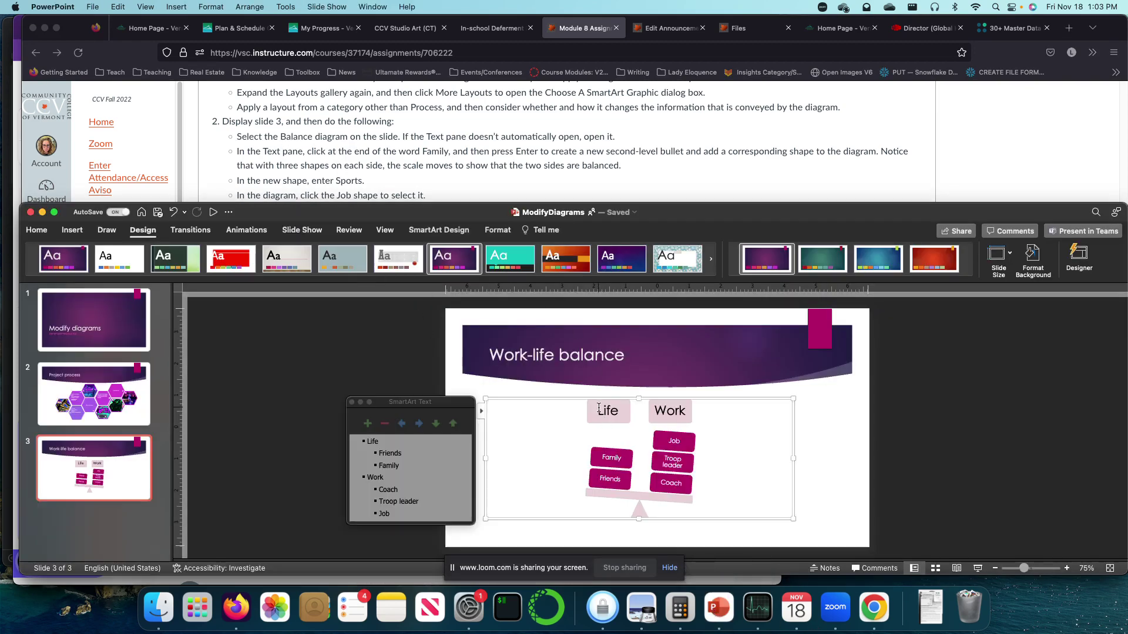
Step: Add a Sports item below Family on the Life side, then select the Job shape
drag(345, 399, 203, 343)
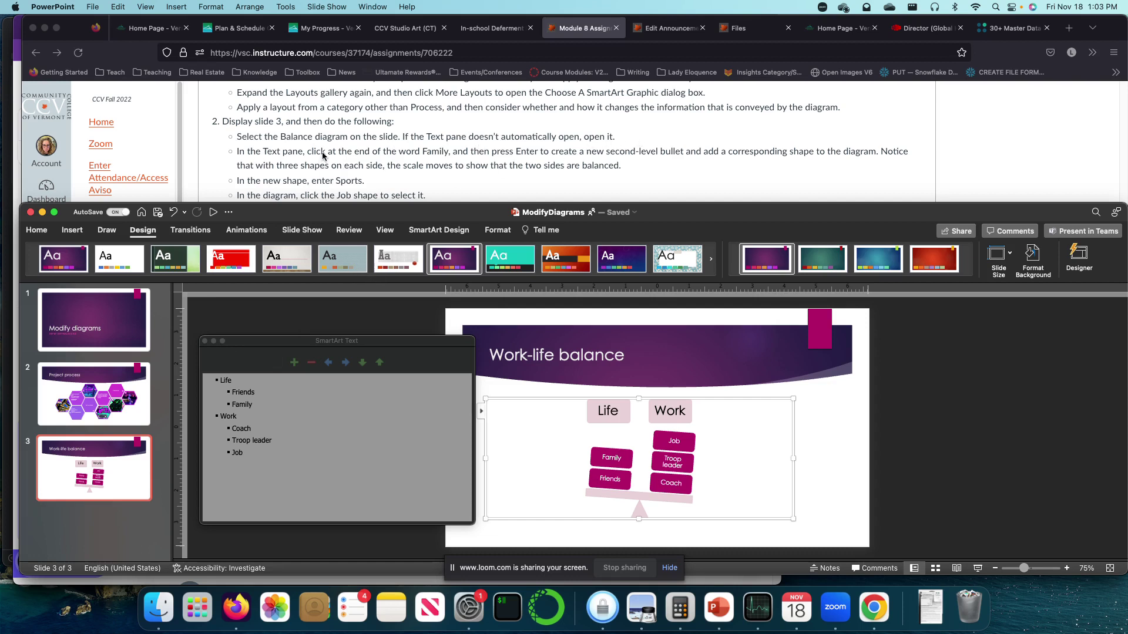
click(246, 405)
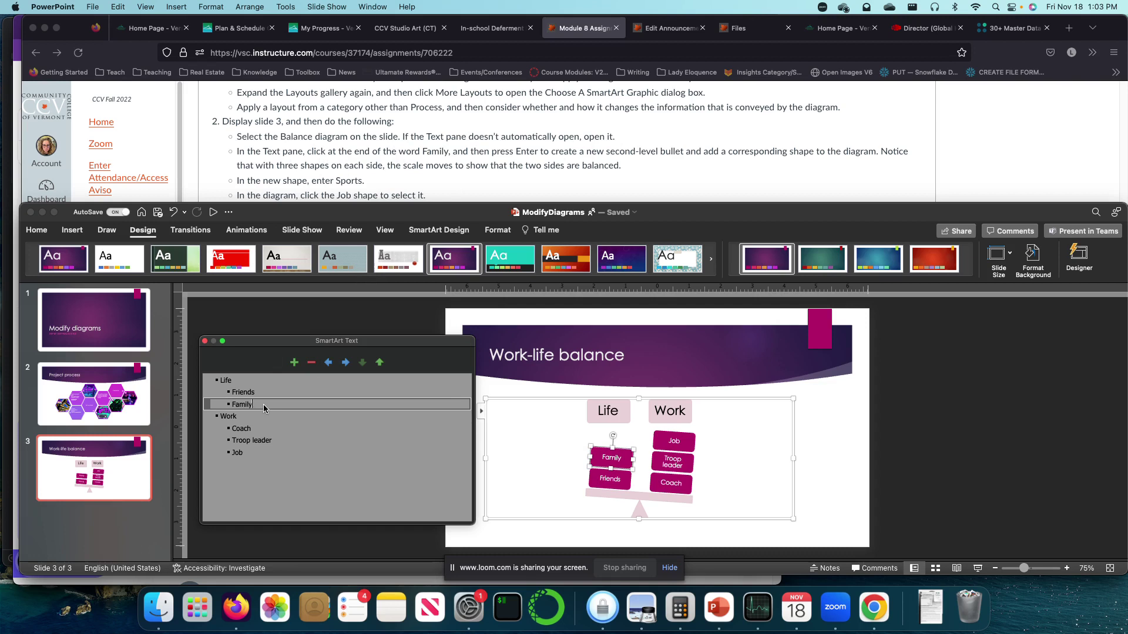
key(Return)
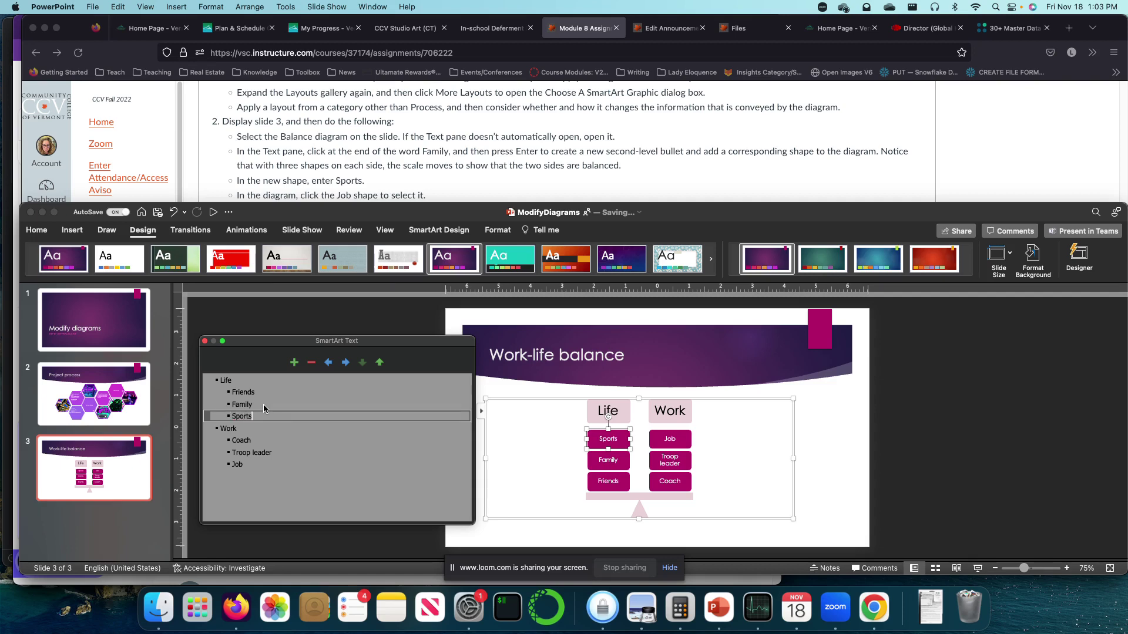
scroll(299, 128, down, 3)
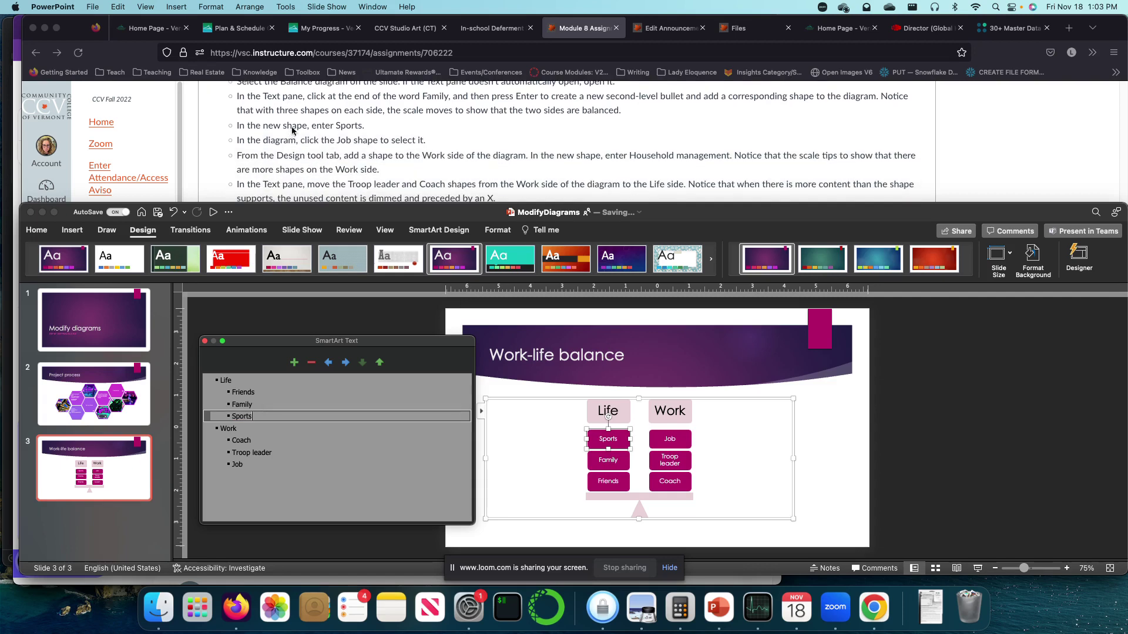
click(670, 445)
click(671, 441)
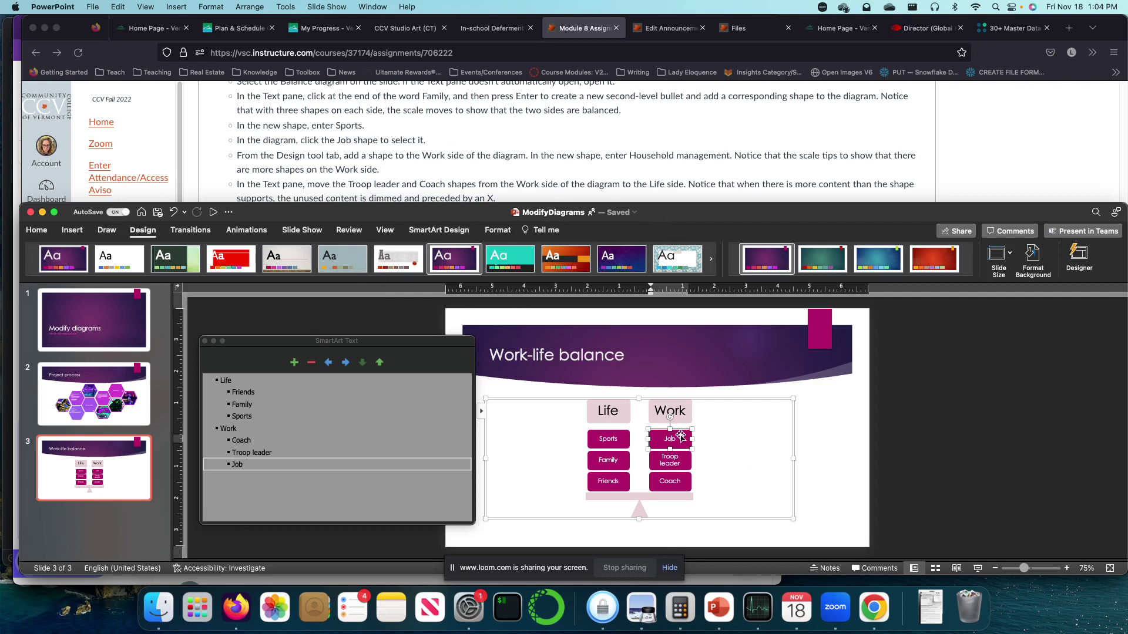
Step: Add a new Work-side item after Job, typing 'Household' then erasing it for the Life label
click(260, 465)
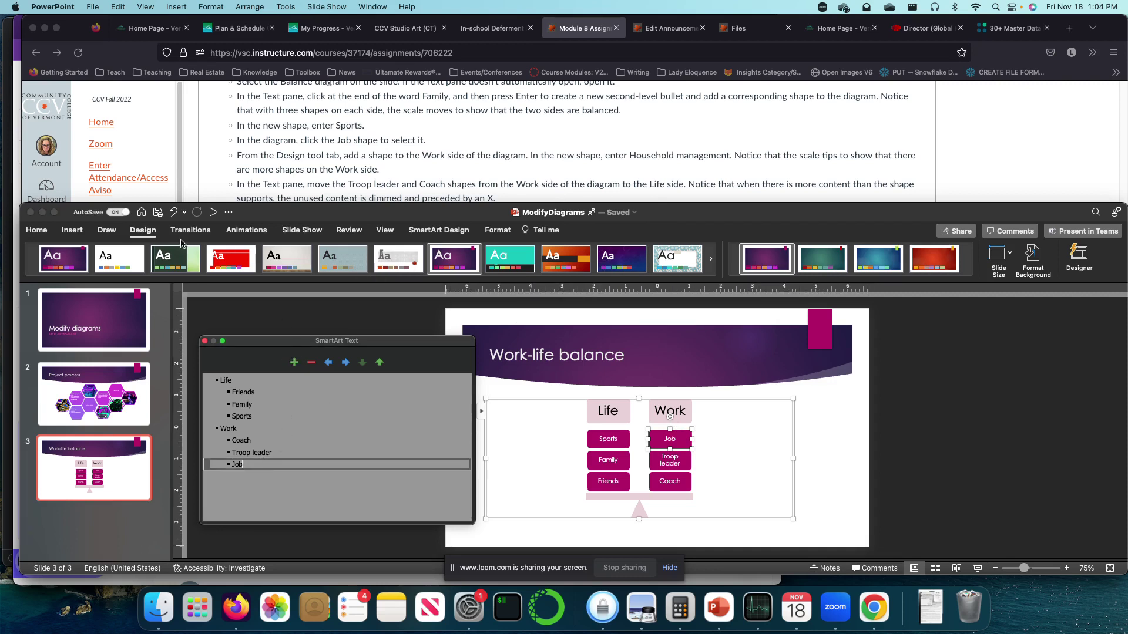
key(Return)
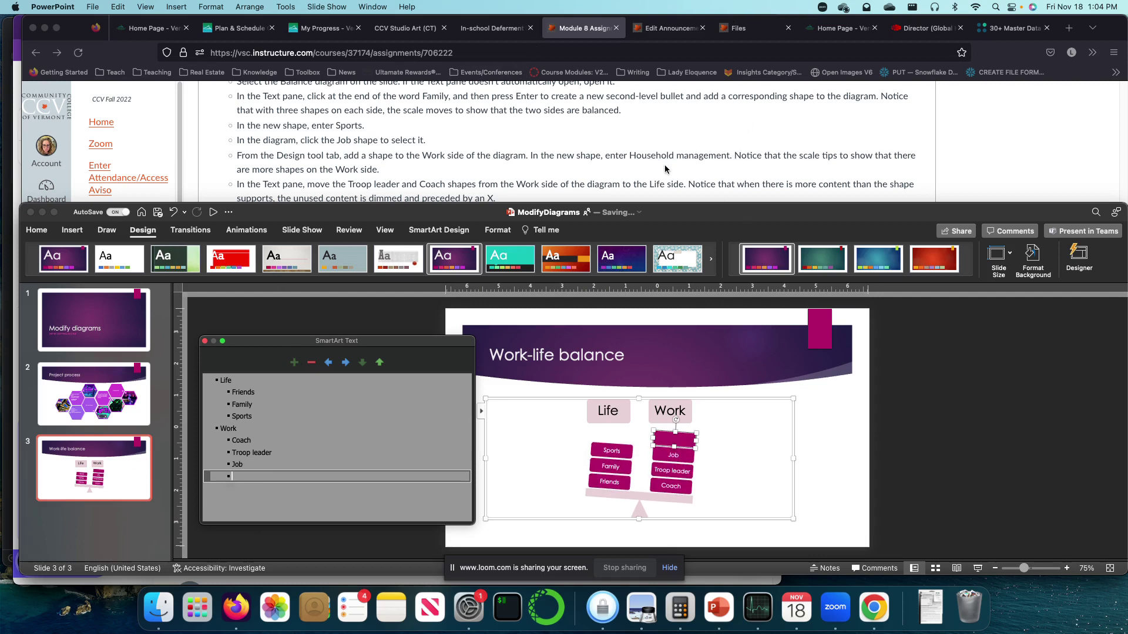
text(Housa)
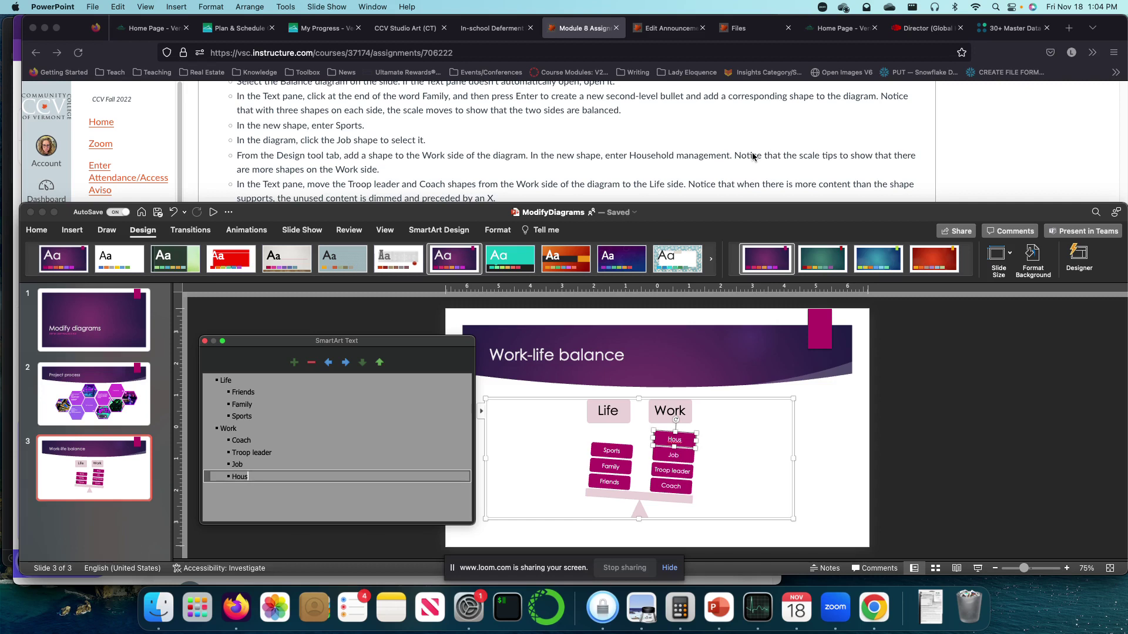
text(ehold)
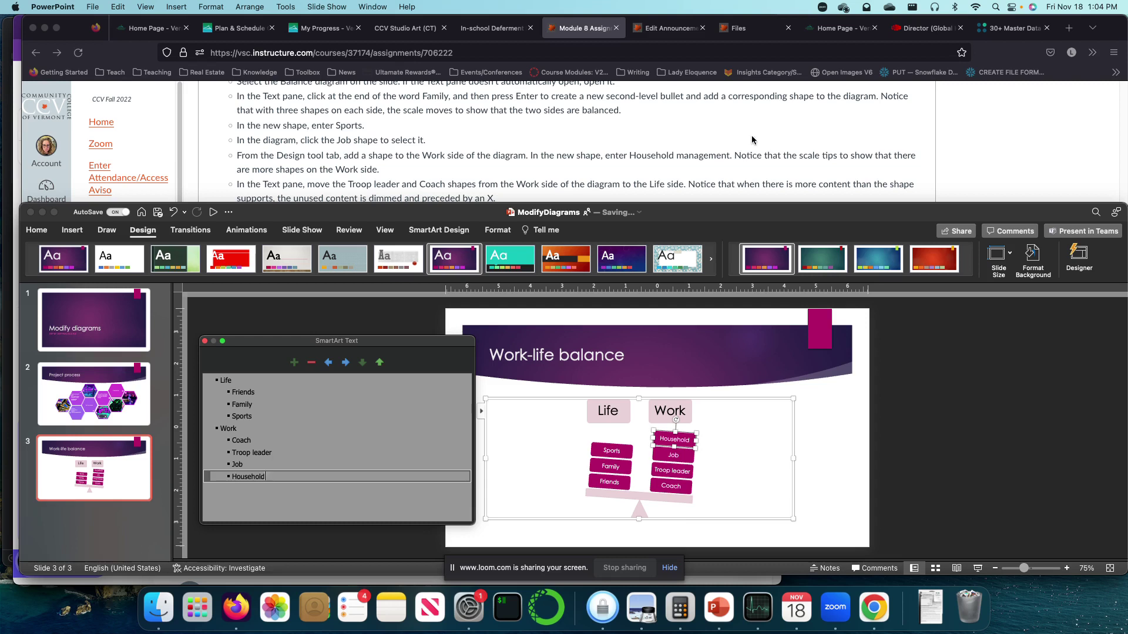
key(BackSpace)
key(BackSpace)
key(BackSpace)
key(BackSpace)
key(BackSpace)
key(BackSpace)
key(BackSpace)
key(BackSpace)
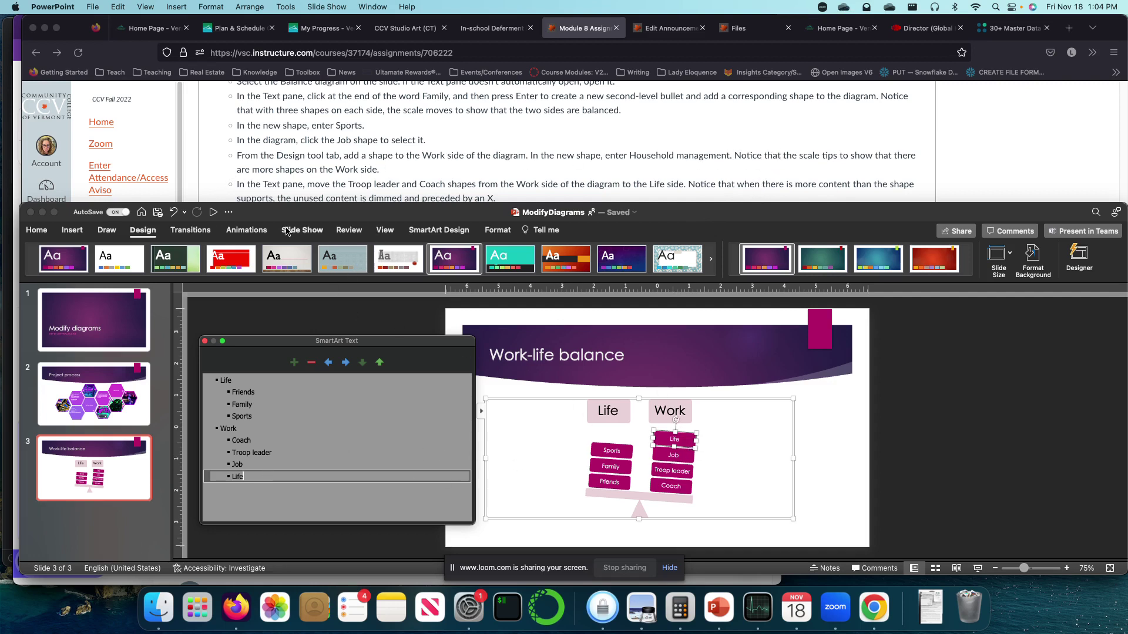
Step: Change the new Life shape to a Heart and enlarge it
click(491, 231)
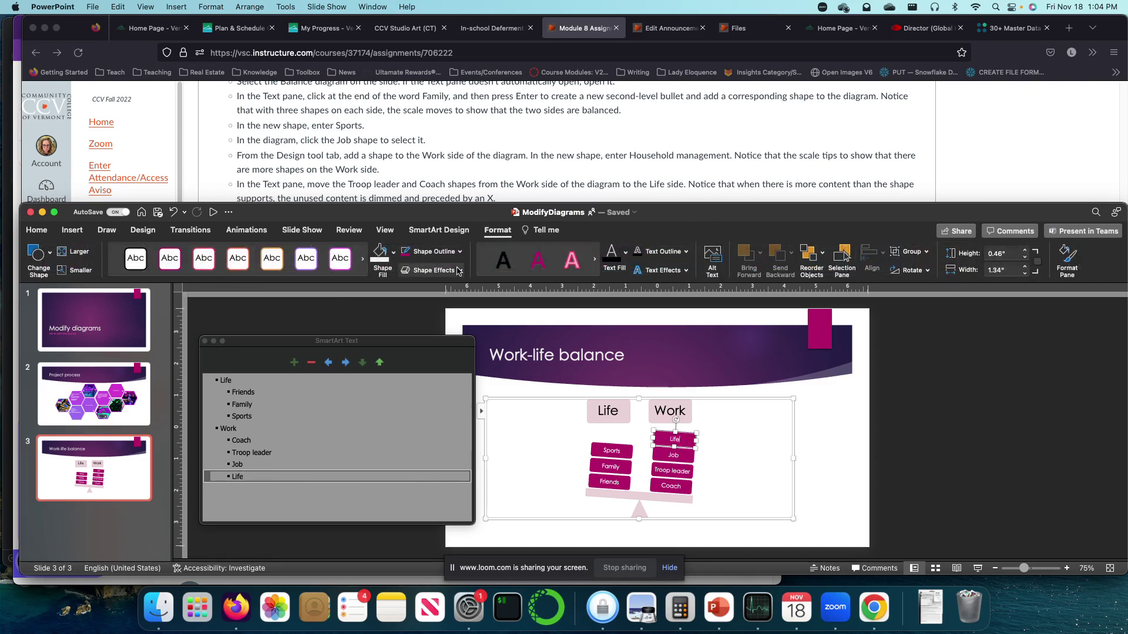
click(50, 253)
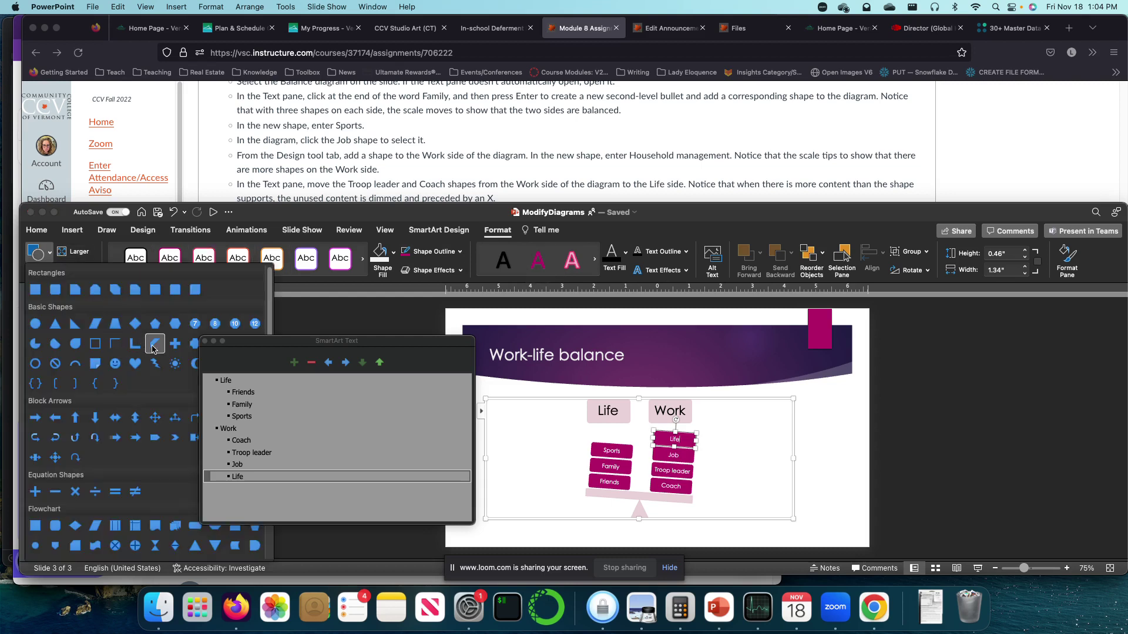
drag(264, 344, 870, 320)
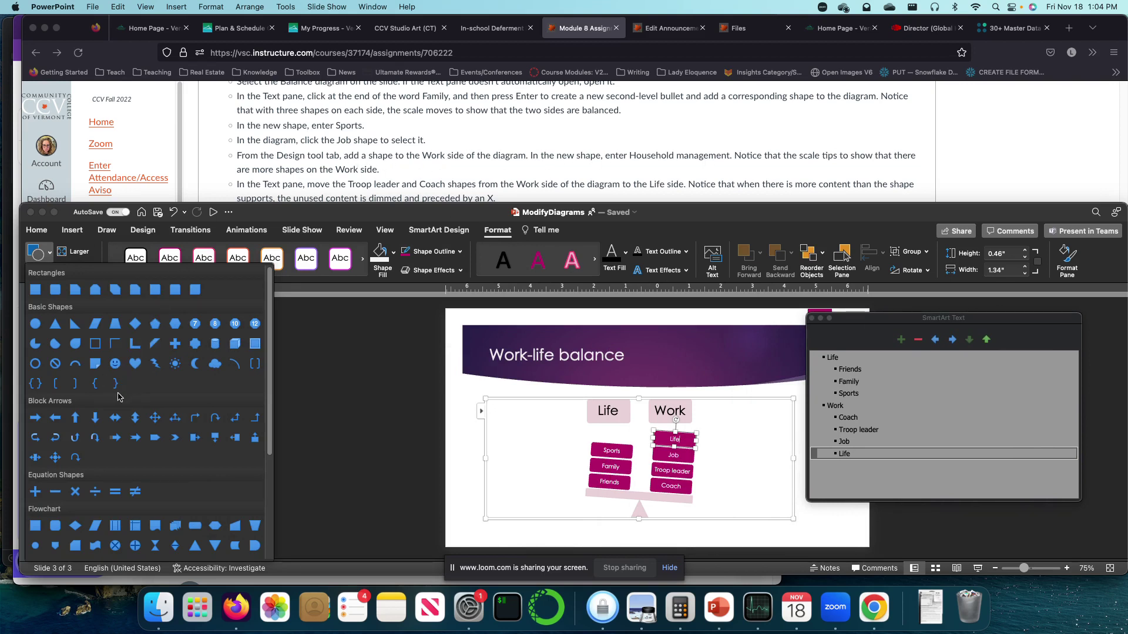
click(134, 363)
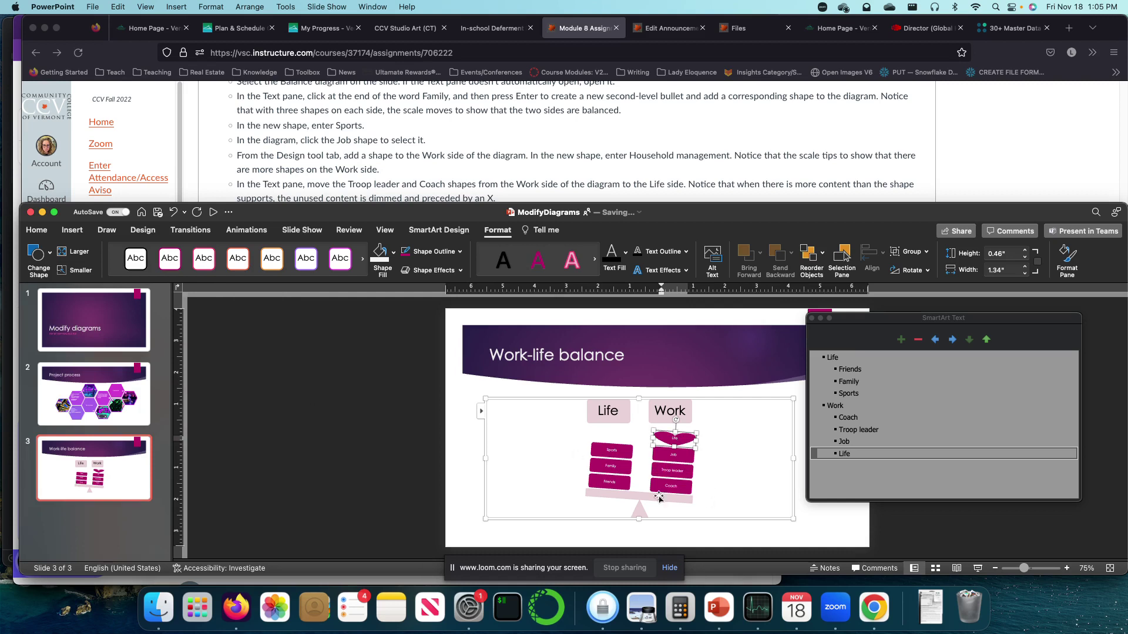
drag(654, 432, 649, 419)
Step: Select the Job shape behind the heart and open, then cancel, Reorder Objects
click(673, 461)
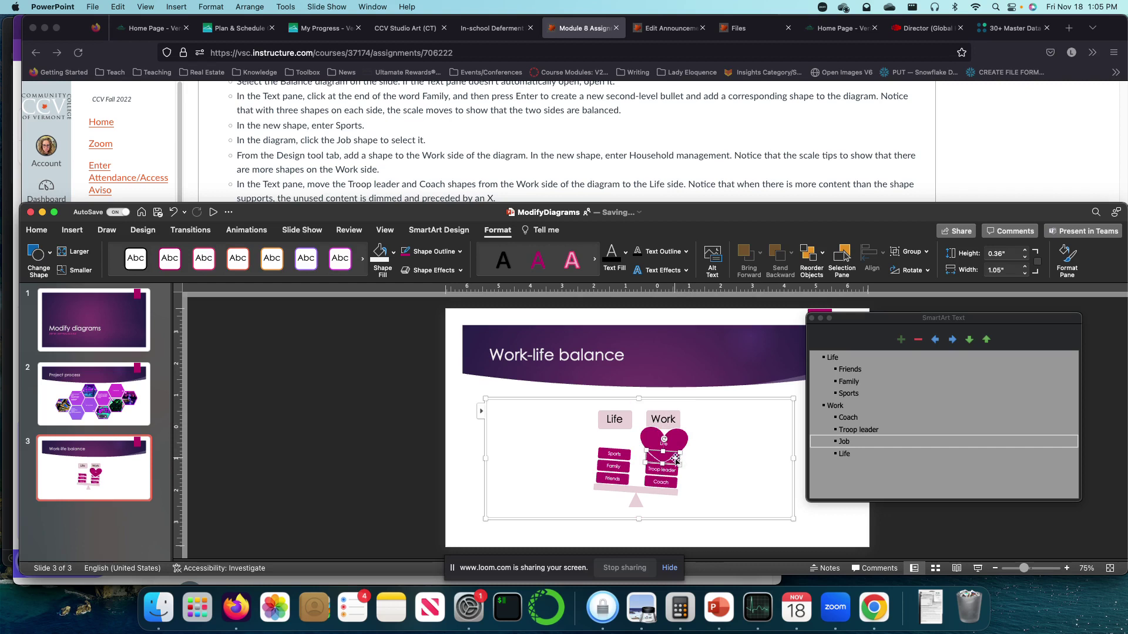
right_click(676, 460)
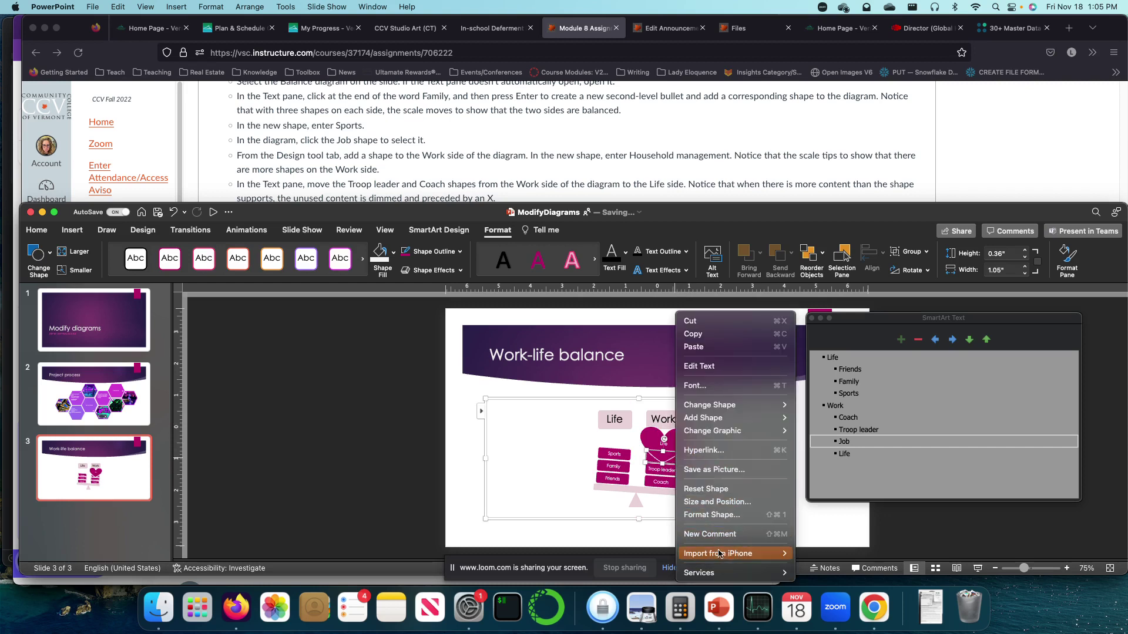
mouse_move(706, 419)
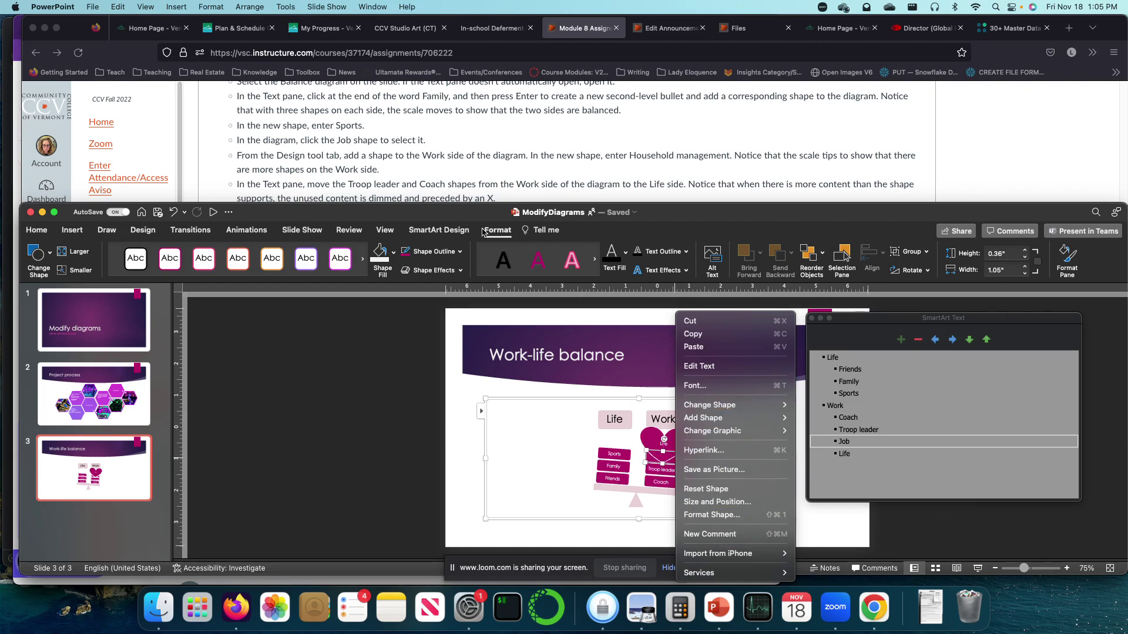
click(492, 231)
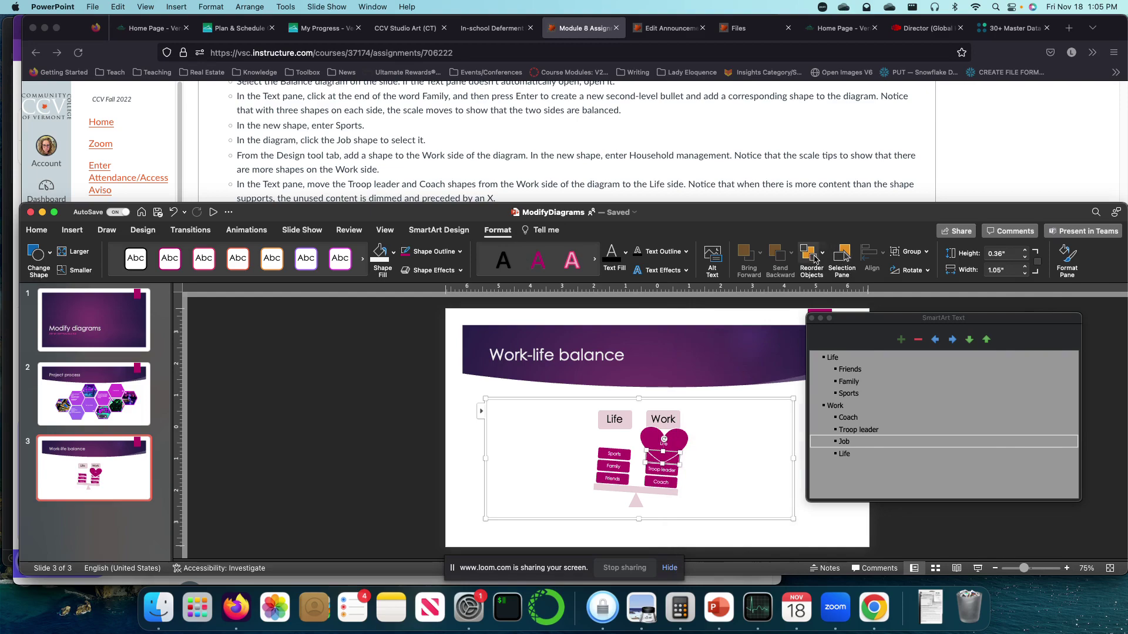
click(818, 259)
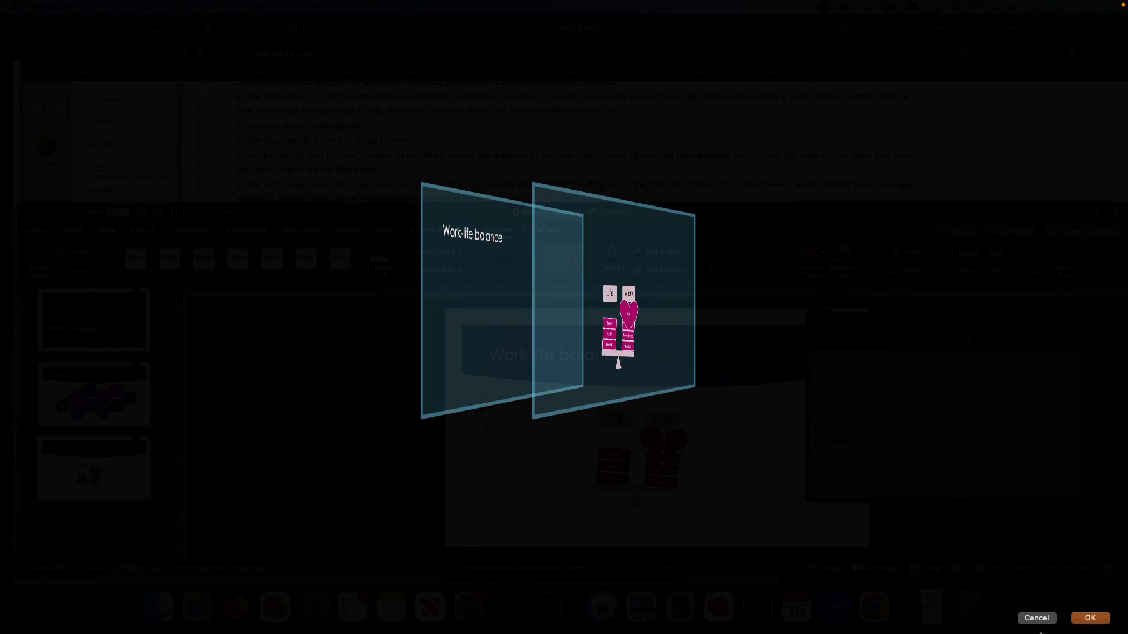
click(1037, 617)
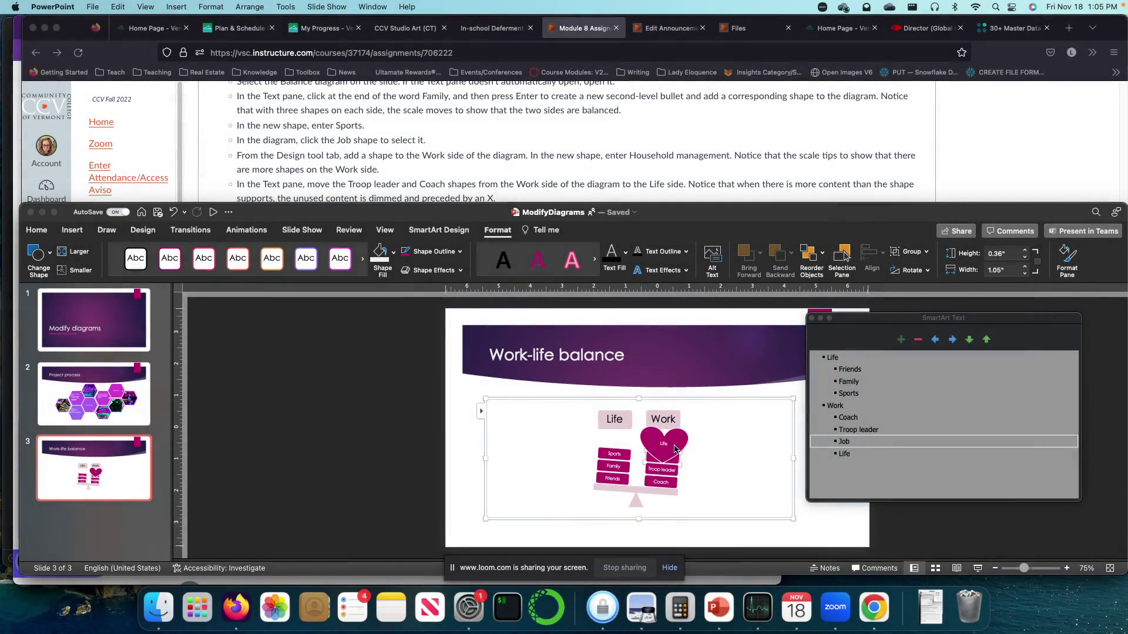
Step: Select the Life heart shape on the Work side and nudge its size slightly
click(675, 447)
drag(664, 462, 662, 457)
click(711, 473)
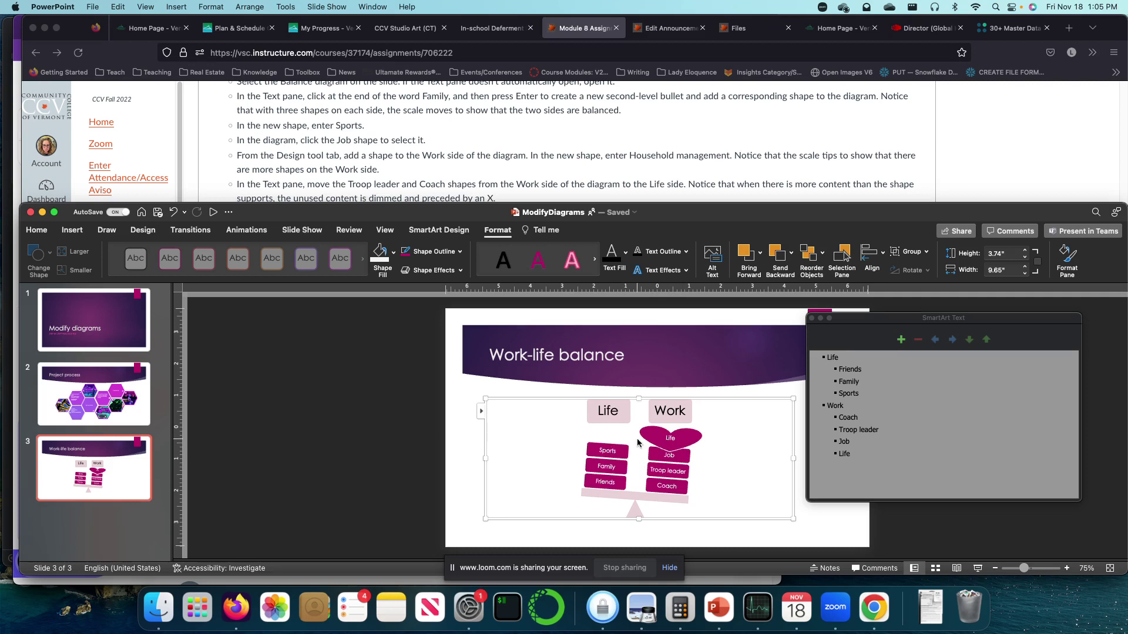
click(605, 408)
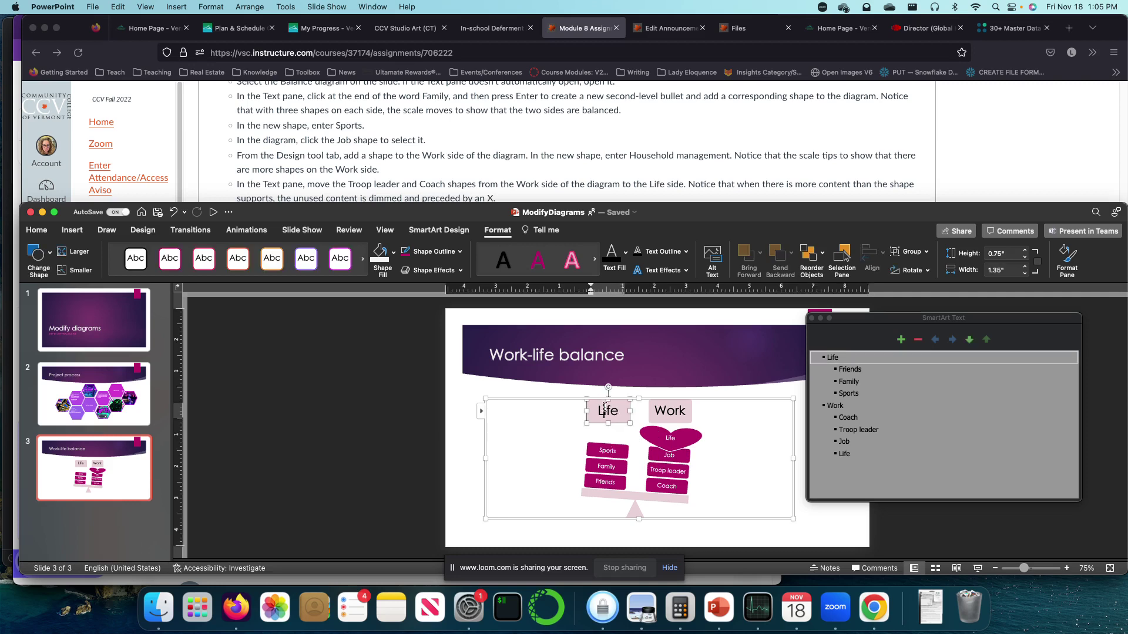
click(670, 435)
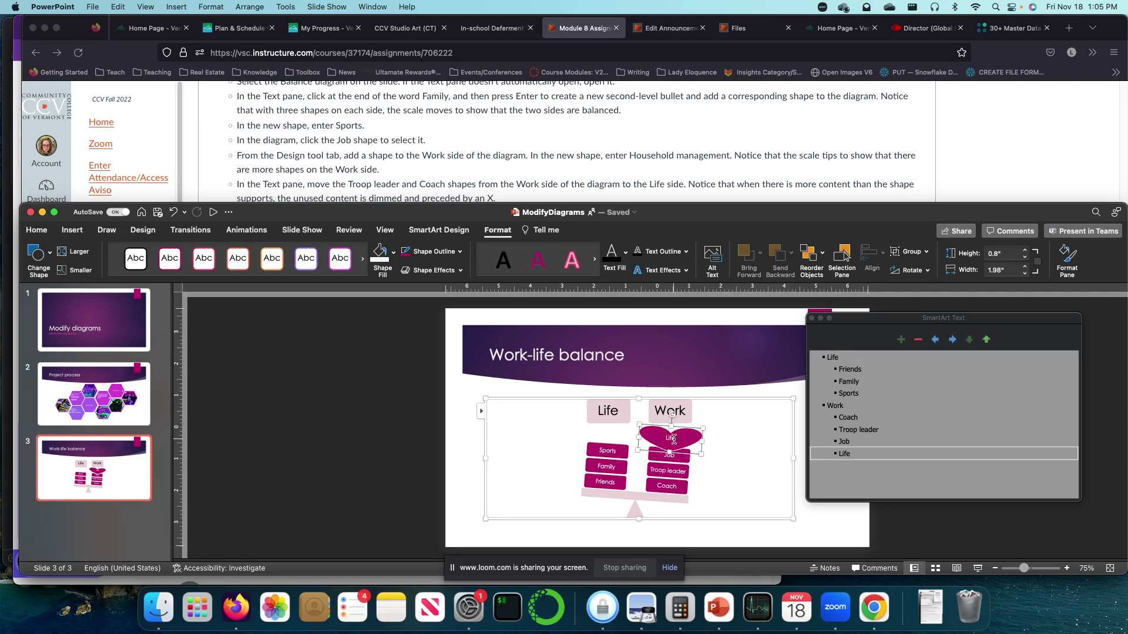
Step: Replace the heart shape's Life label with the word Mantain
double_click(674, 440)
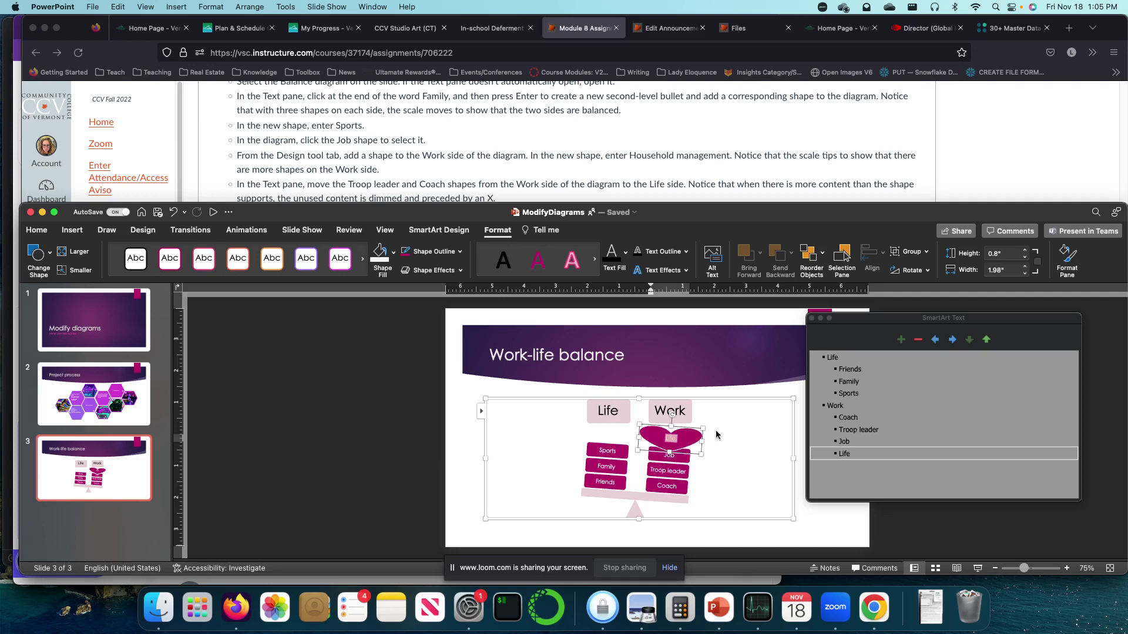
key(BackSpace)
text(MAnge)
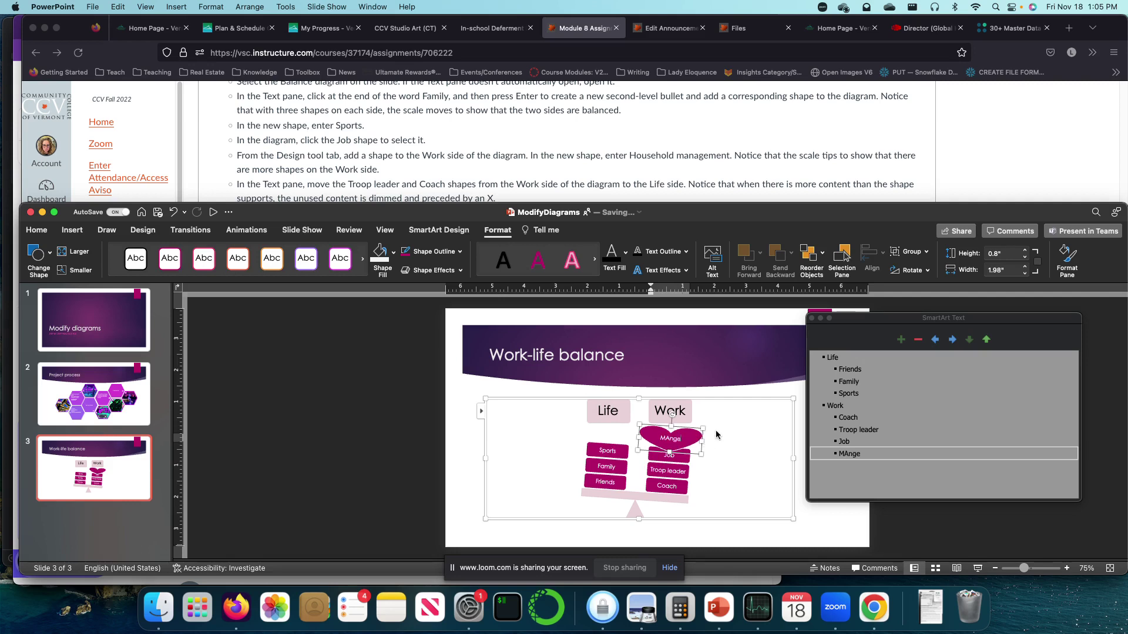
key(BackSpace)
key(BackSpace)
key(BackSpace)
key(BackSpace)
text(antenan)
key(BackSpace)
key(BackSpace)
key(BackSpace)
key(BackSpace)
text(ain)
click(741, 466)
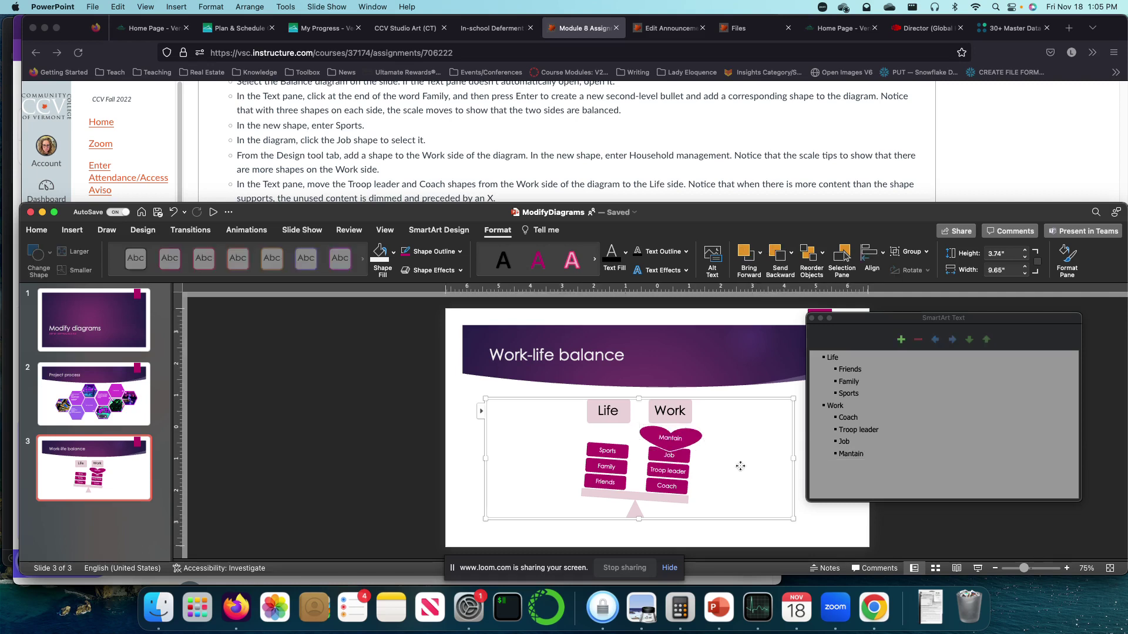
Step: Correct the heart label's spelling from Mantain to Maintain using the spelling suggestion
click(610, 464)
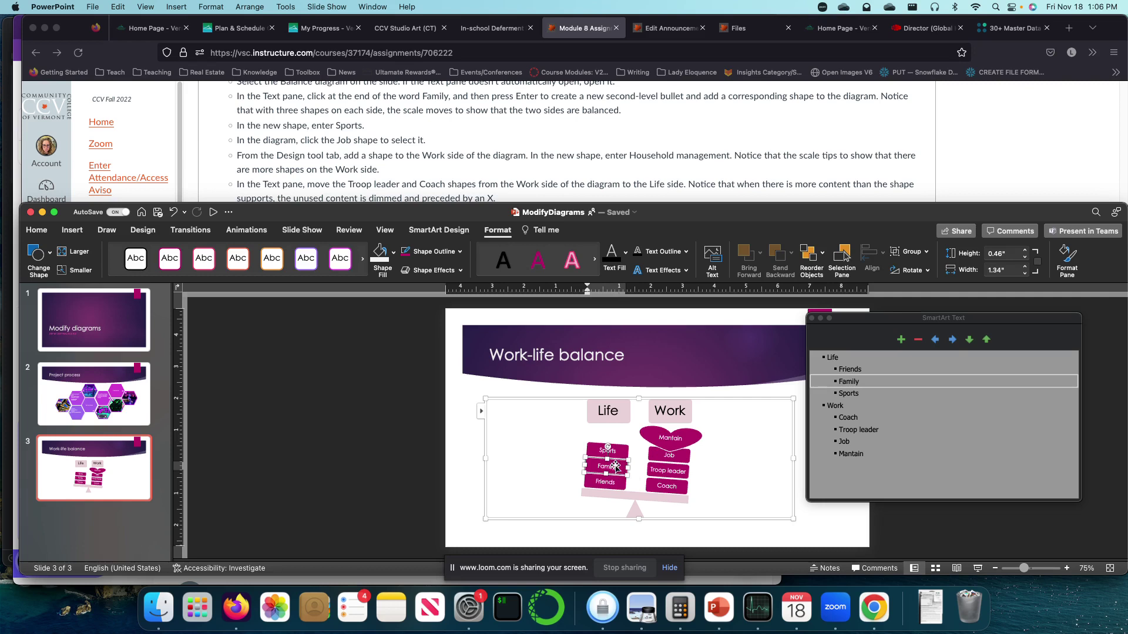
click(665, 436)
right_click(852, 457)
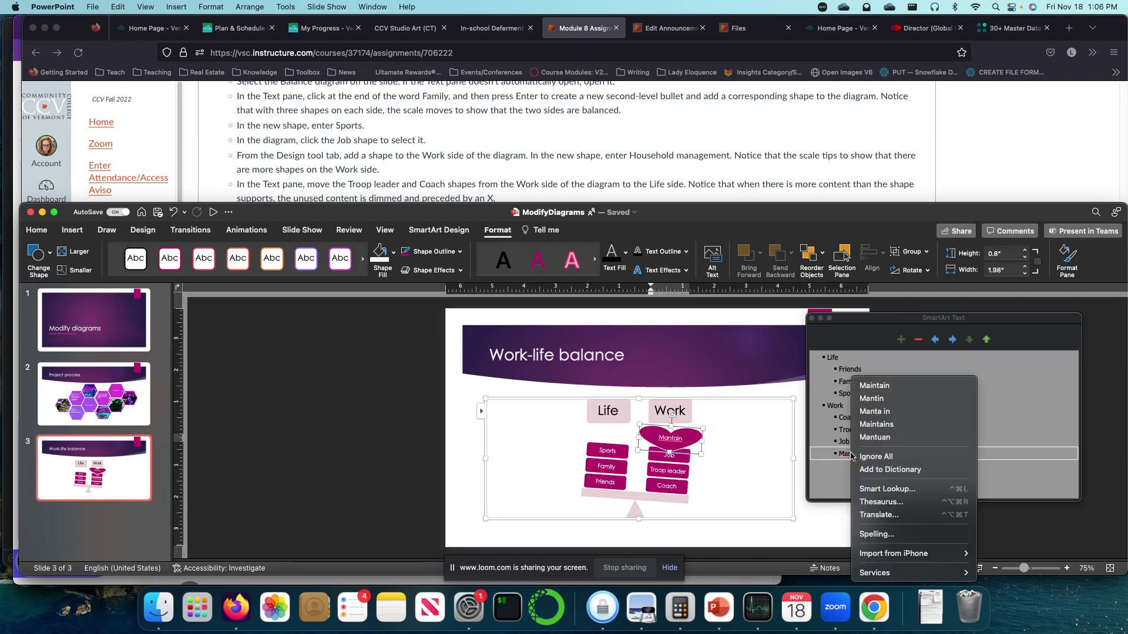
click(869, 388)
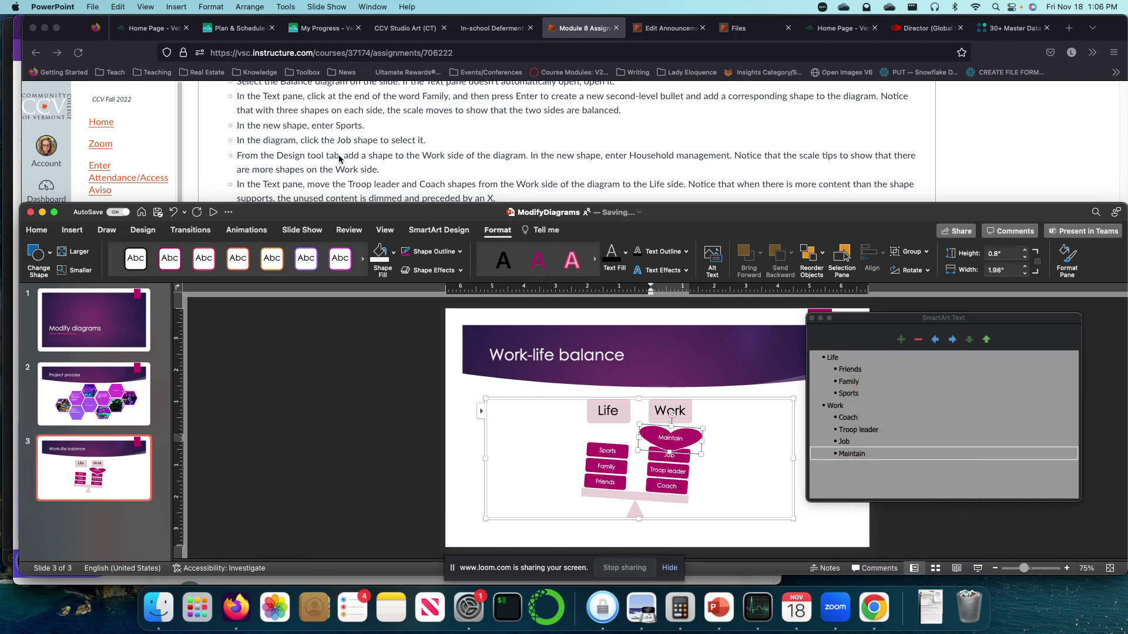
click(313, 139)
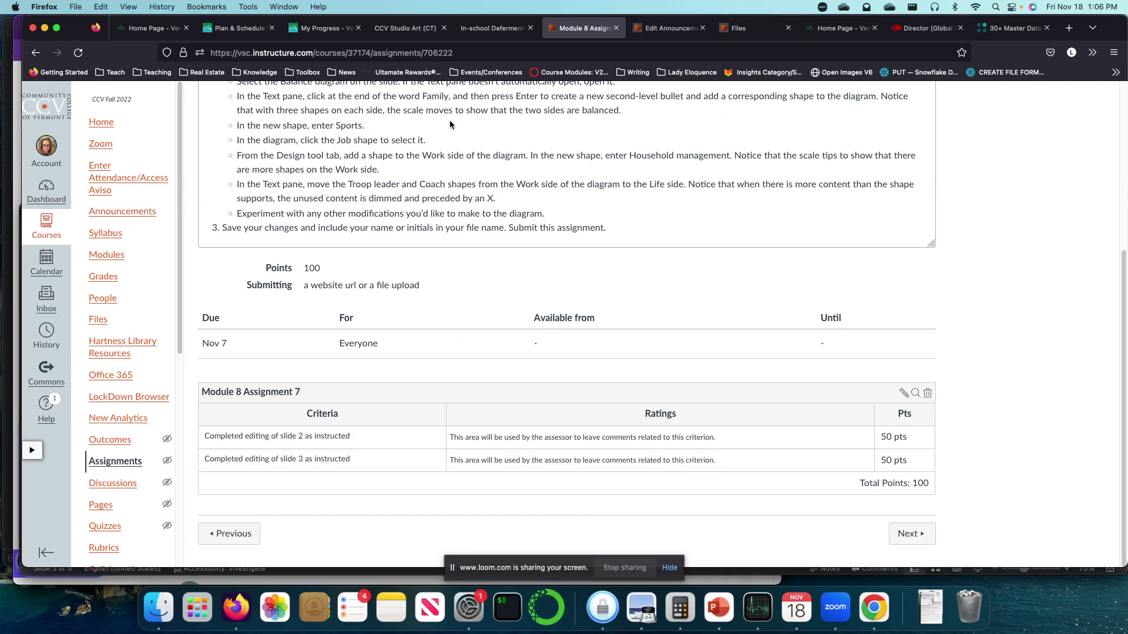
scroll(358, 153, up, 2)
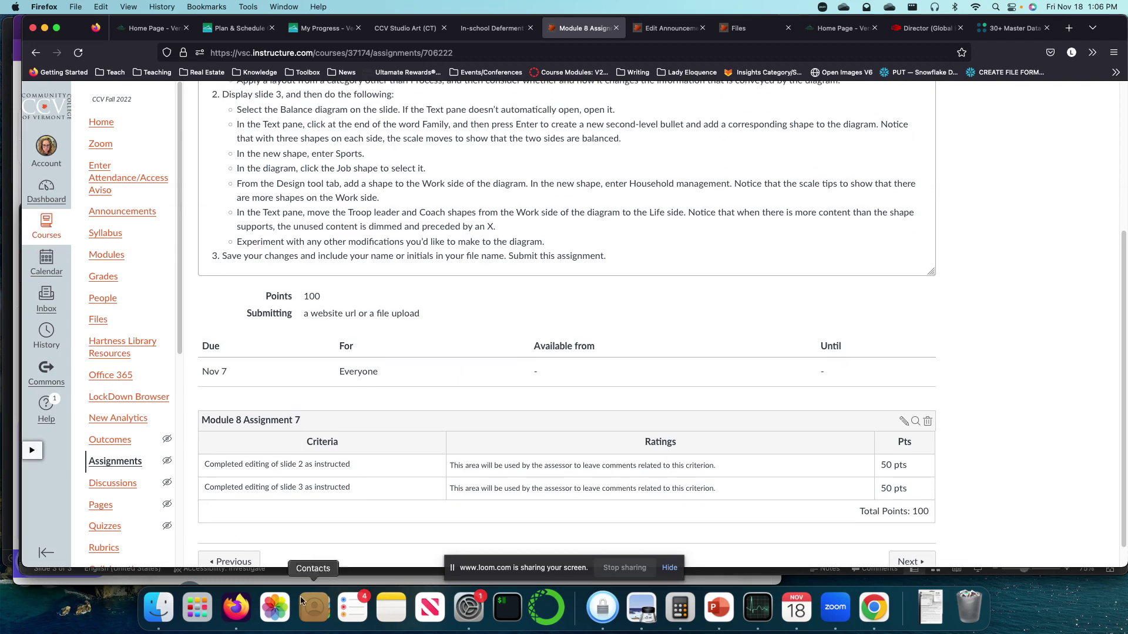
click(719, 608)
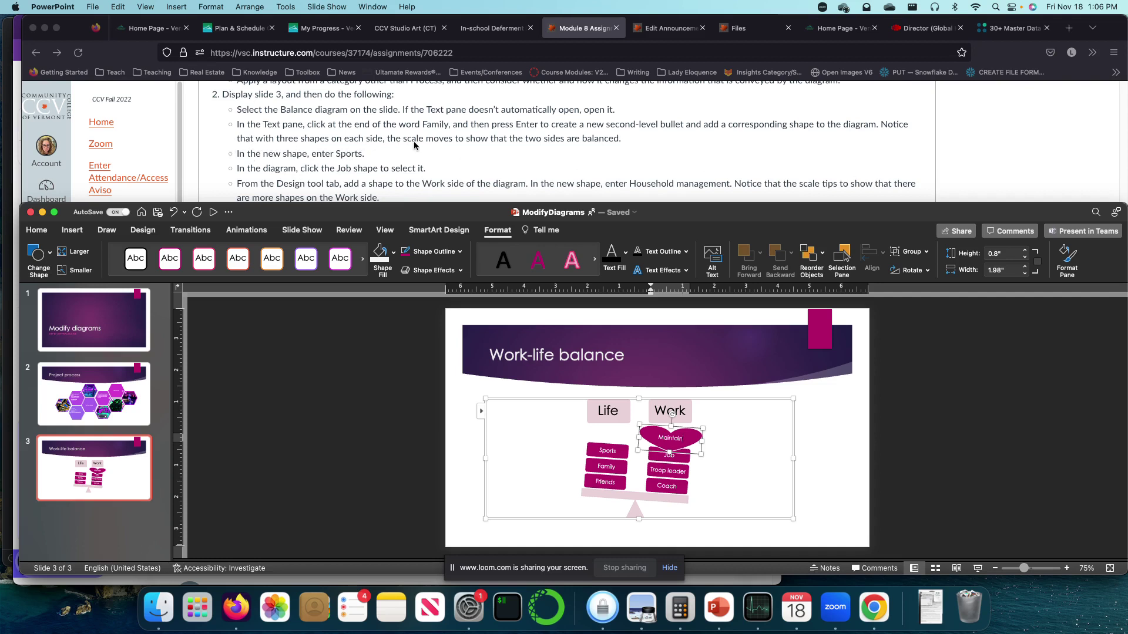
Step: Try dragging Coach and Troop leader onto the Life side, then undo those moves
scroll(388, 156, down, 2)
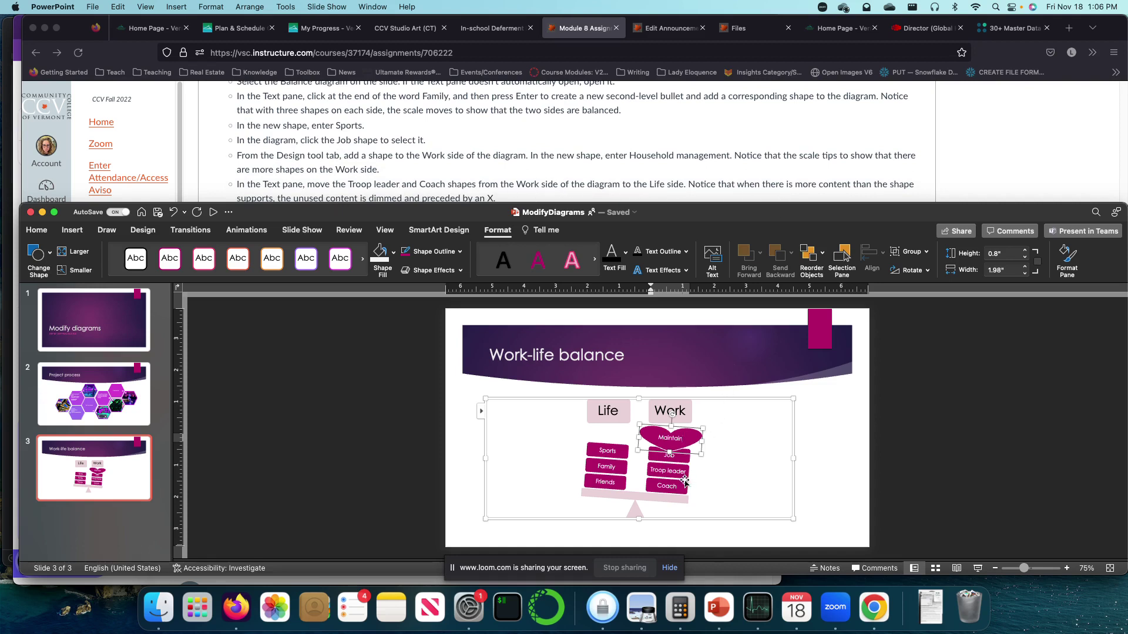
drag(682, 486, 618, 449)
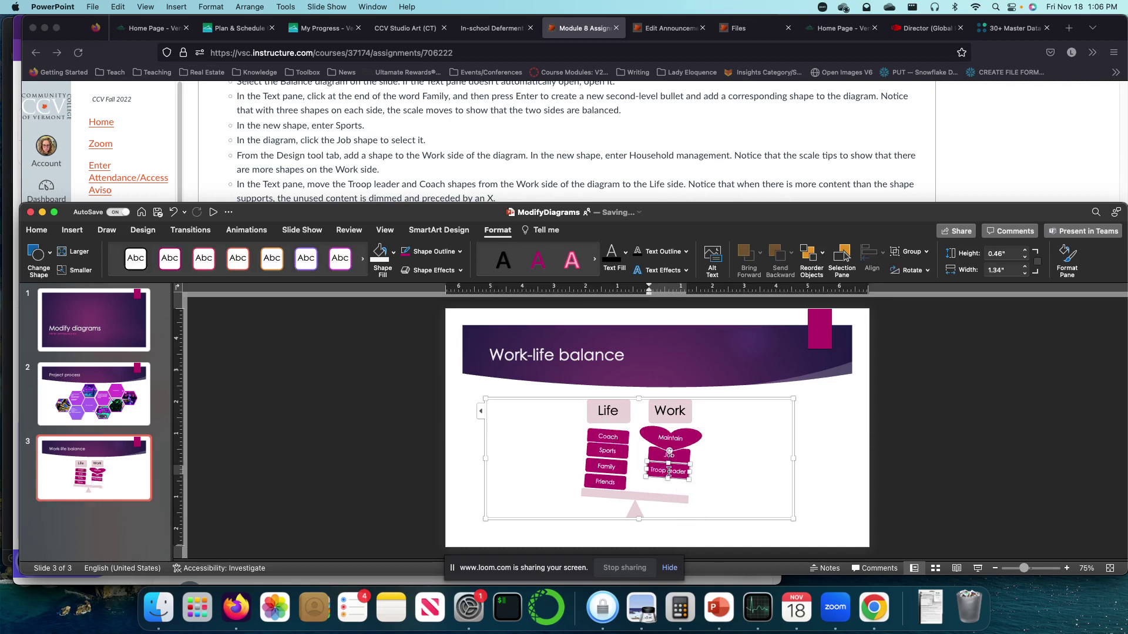
drag(689, 467, 612, 467)
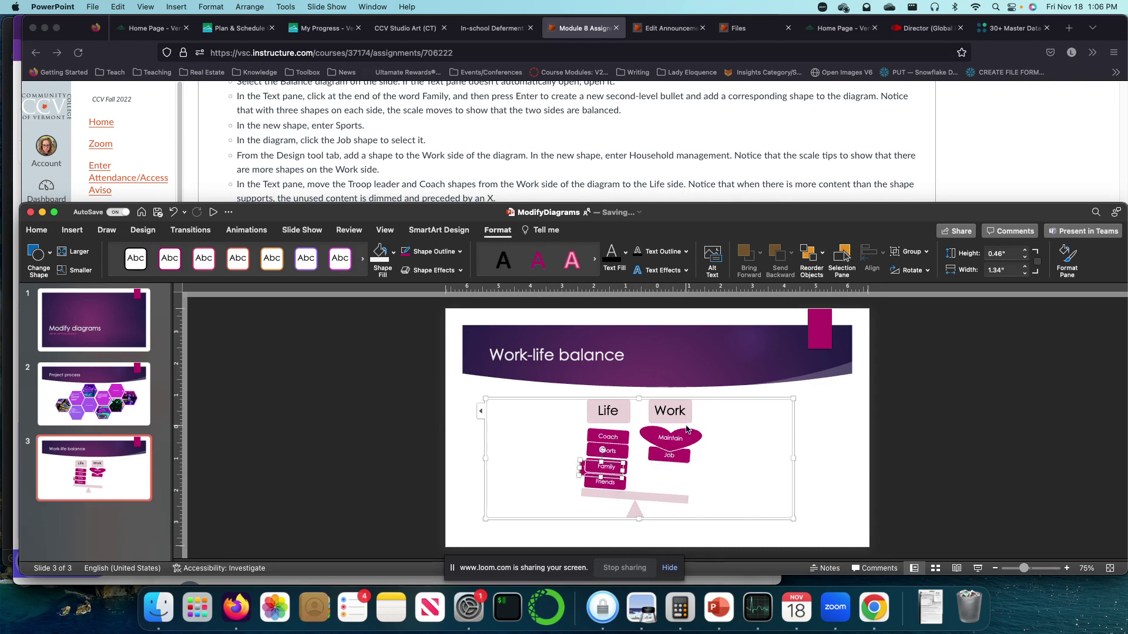
key(super+z)
key(super+z)
key(super+z)
key(super+z)
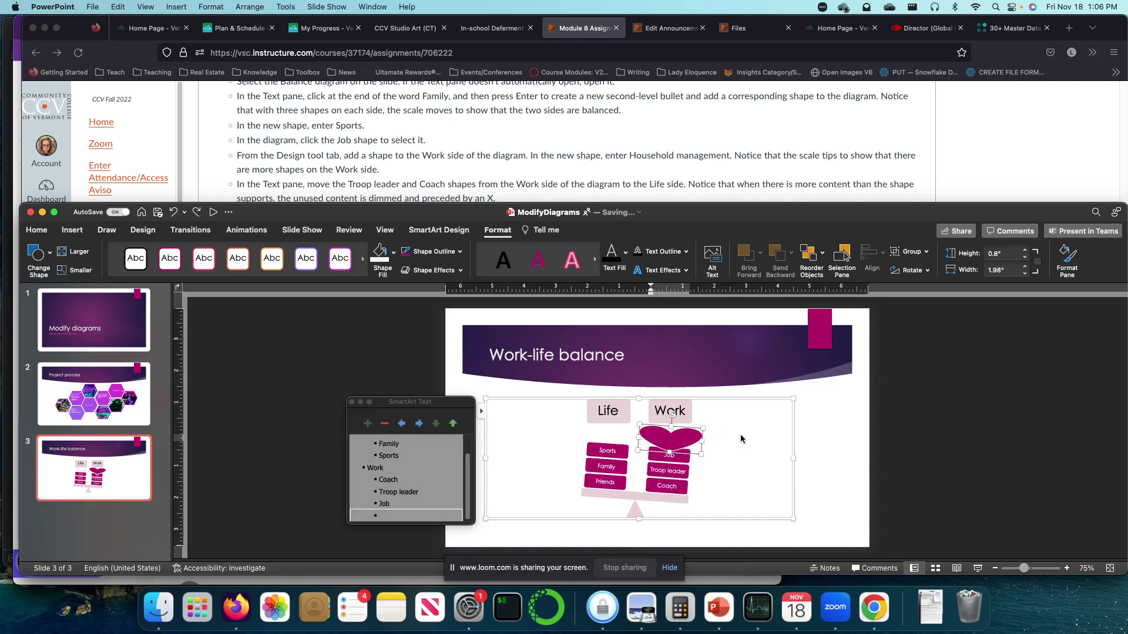
key(super+z)
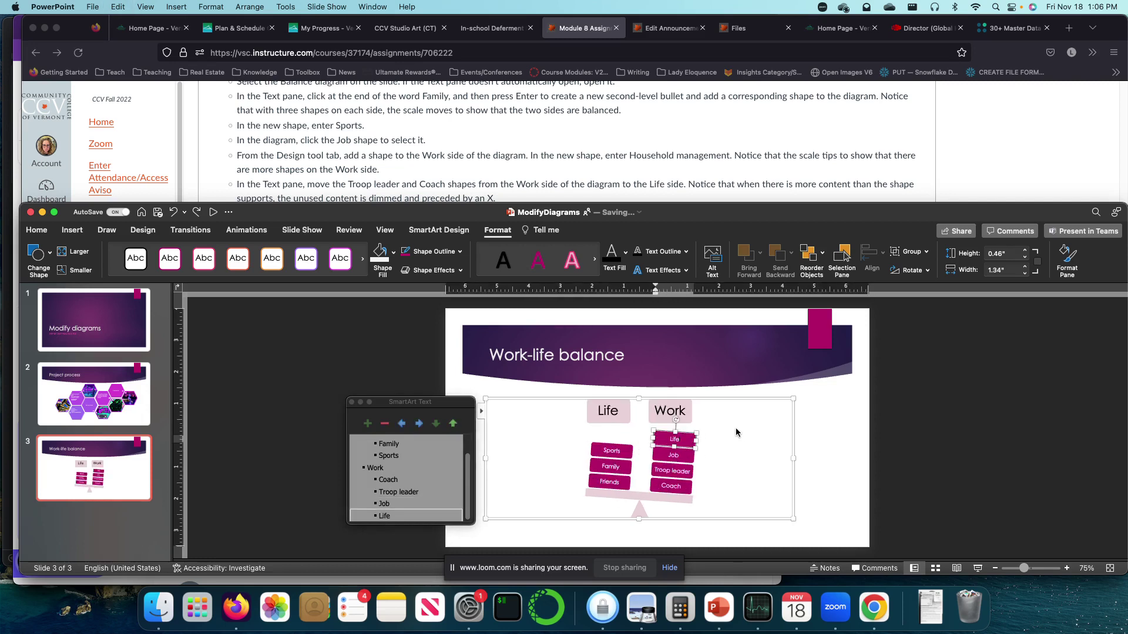
click(653, 484)
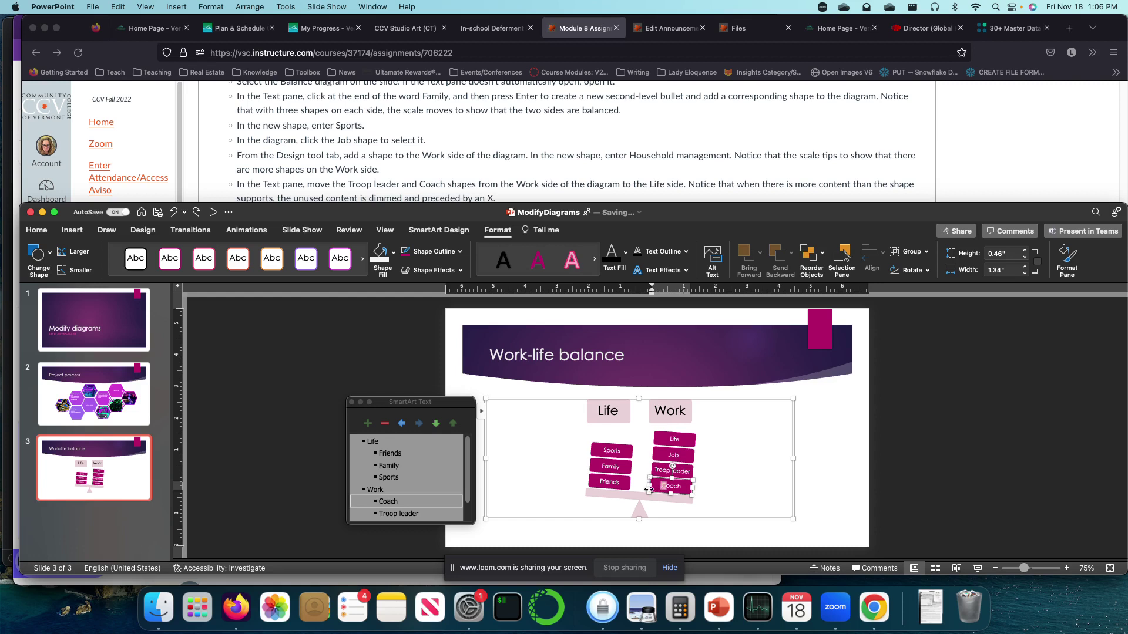
drag(660, 481, 613, 434)
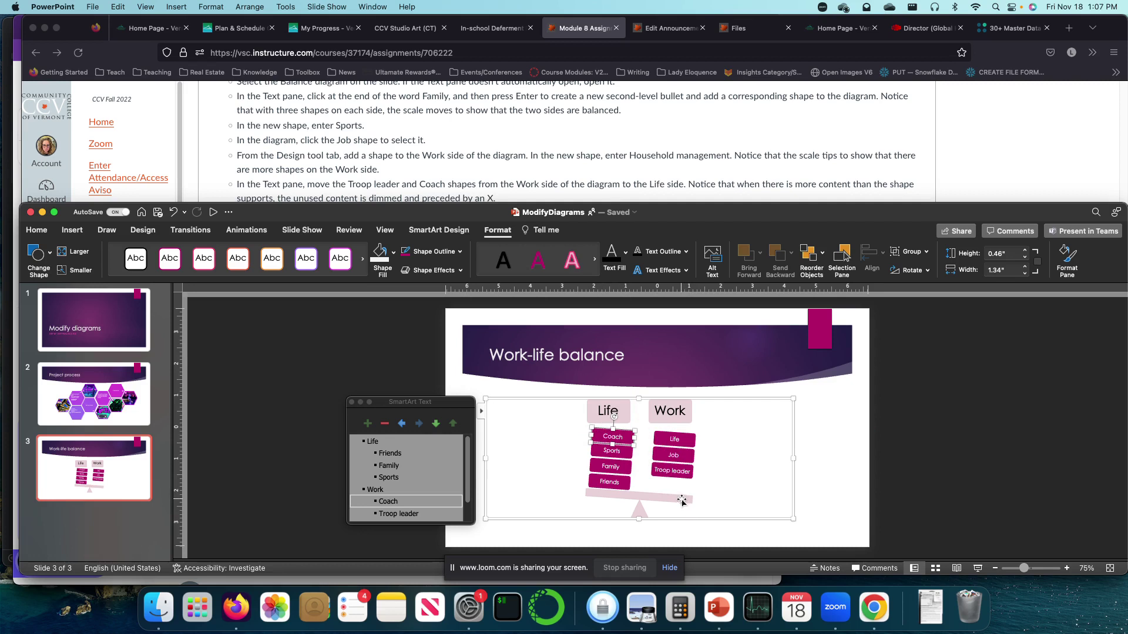
key(super+z)
key(super+z)
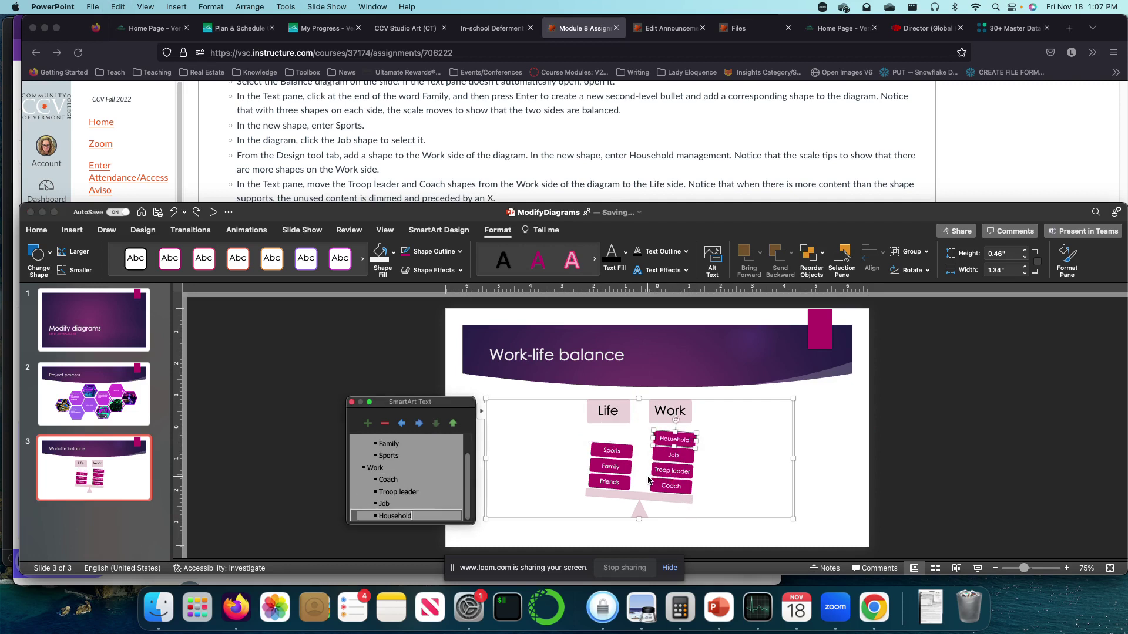
Step: Change the Household shape to a rounded pie-like form
right_click(647, 481)
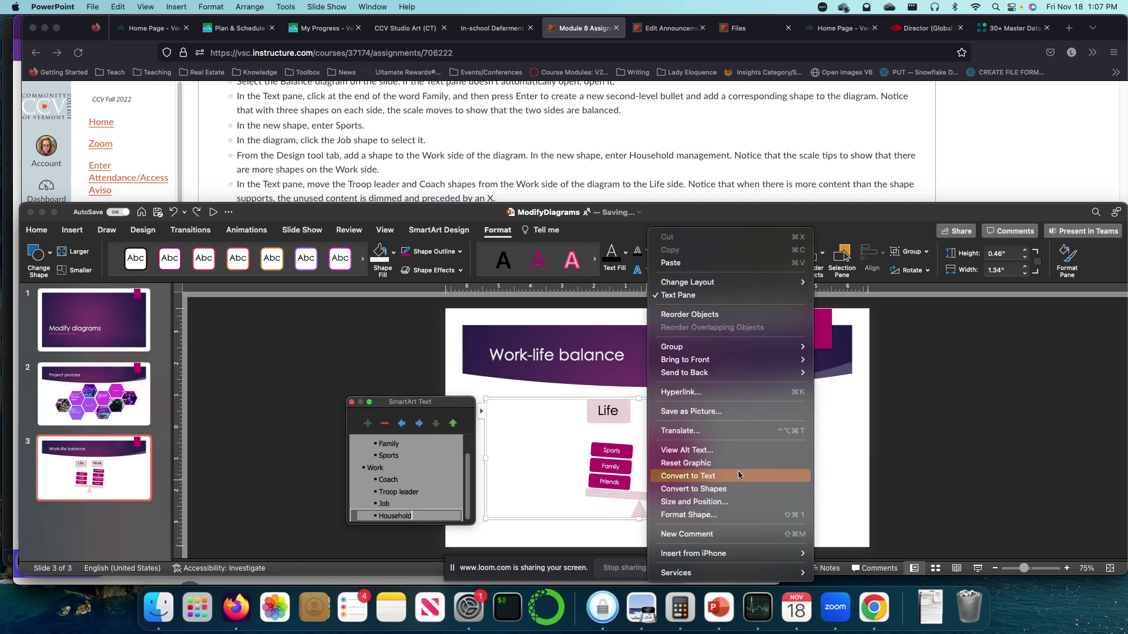
click(828, 490)
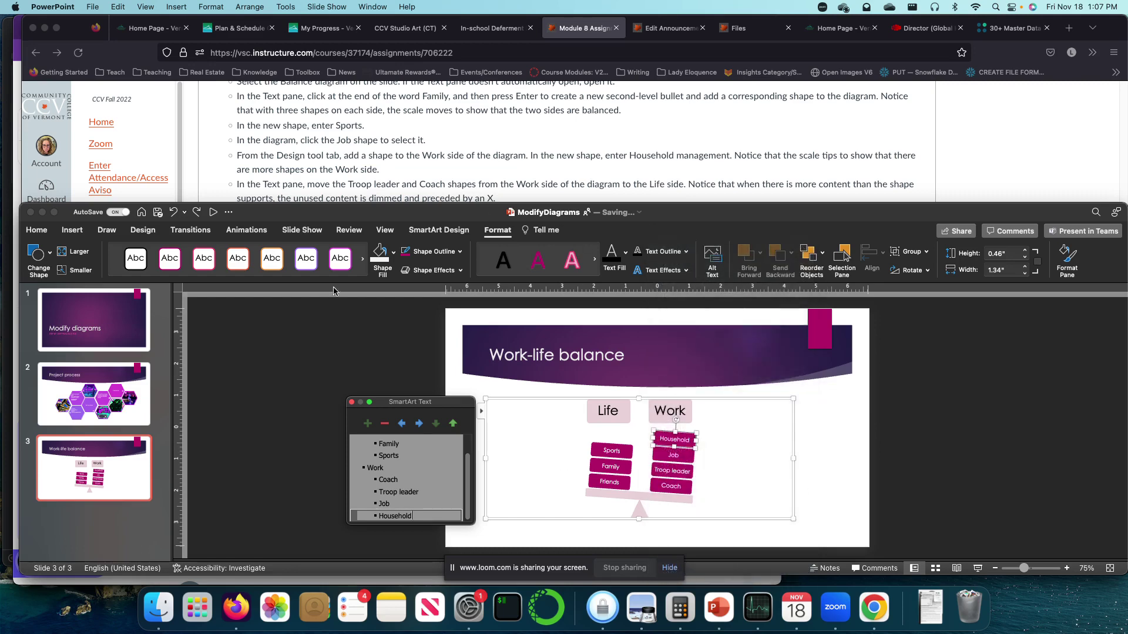
click(52, 255)
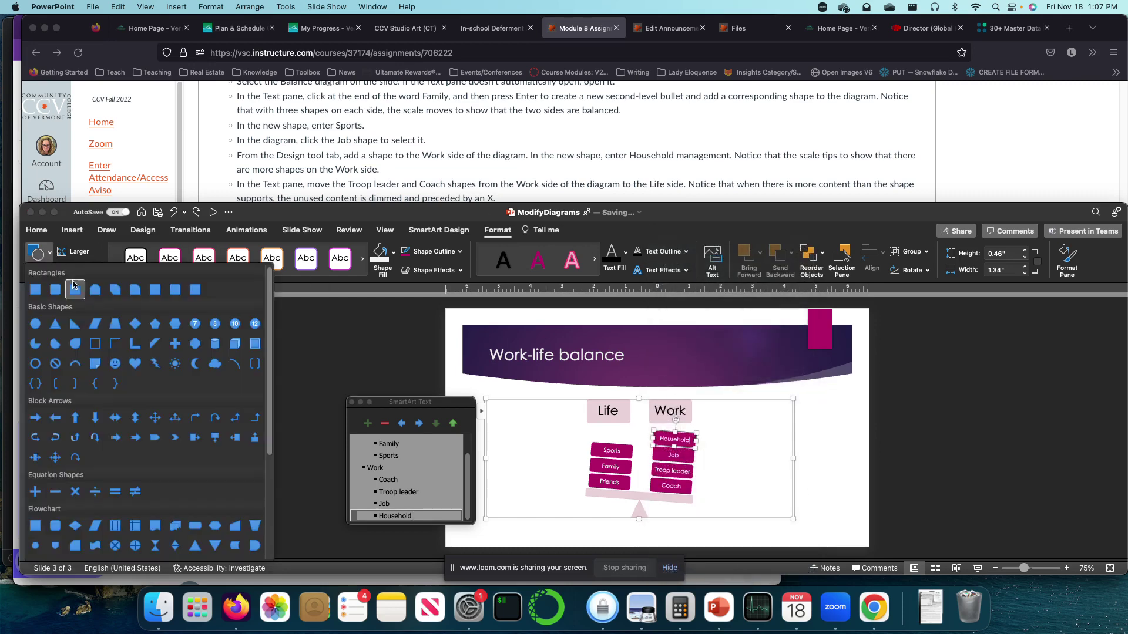
click(35, 344)
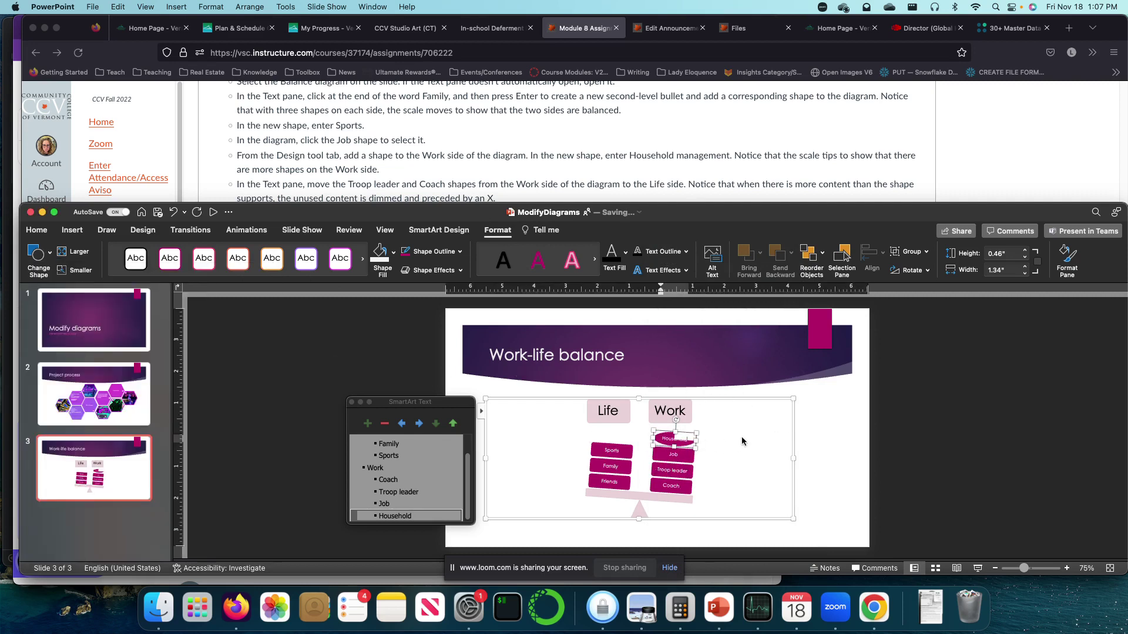
Step: Try moving Troop leader above Coach and promoting it in the text outline, undoing the promotion
drag(425, 413, 325, 379)
click(700, 468)
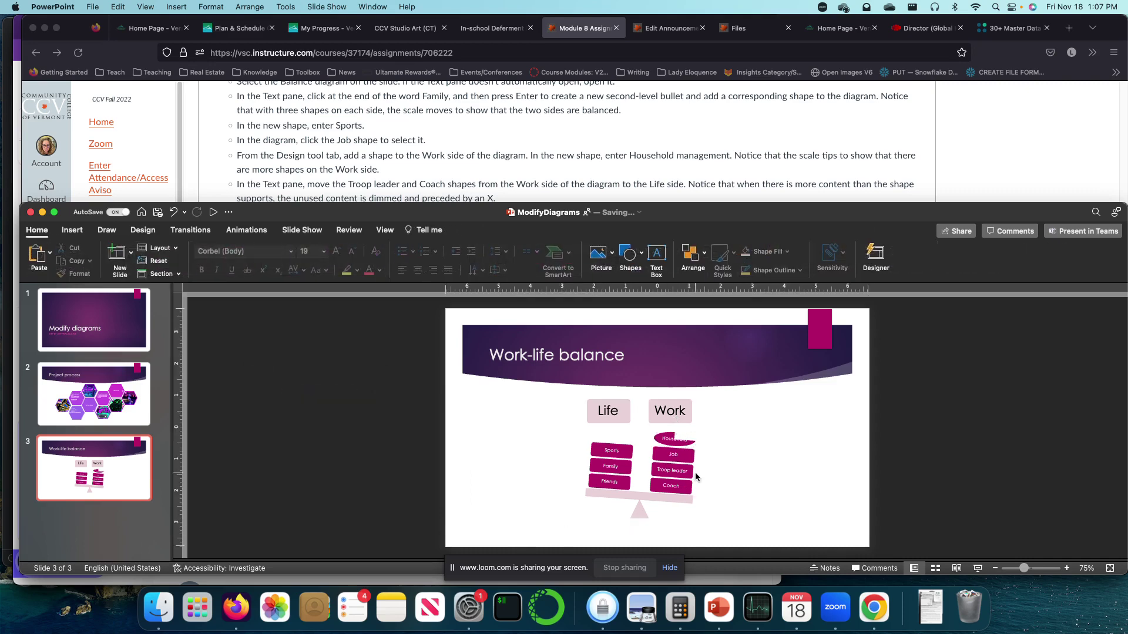
click(670, 457)
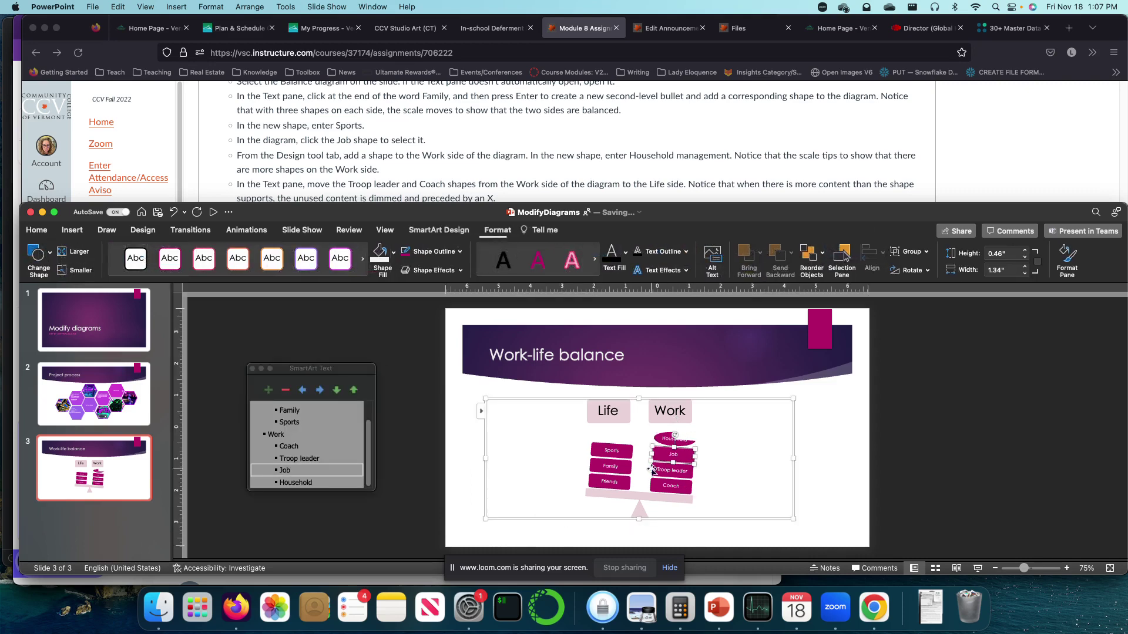
click(287, 470)
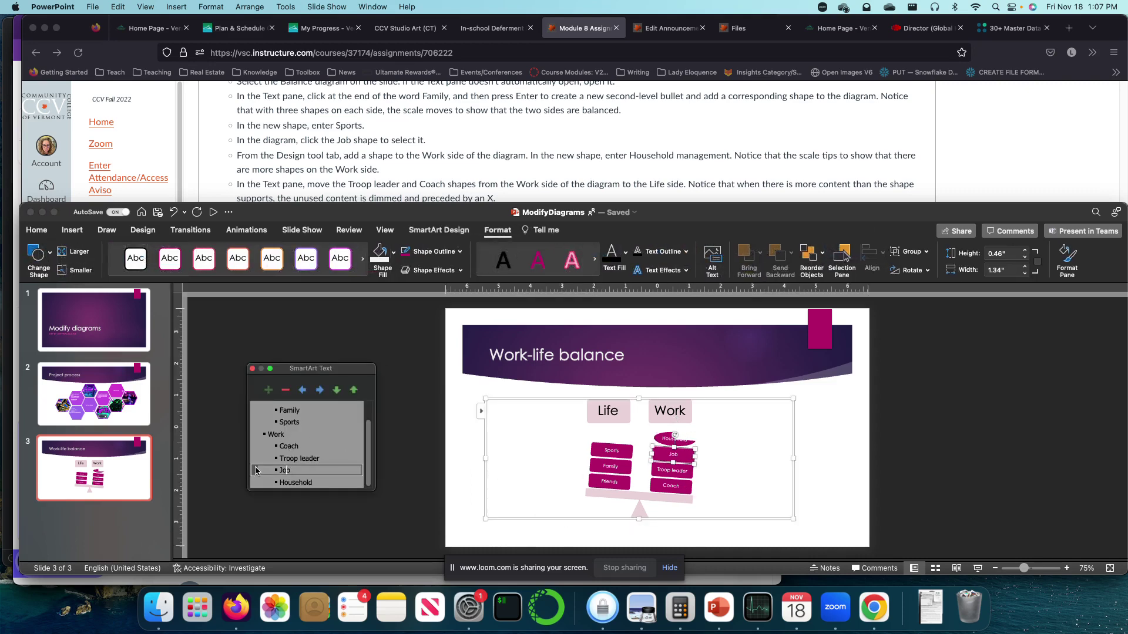
click(276, 461)
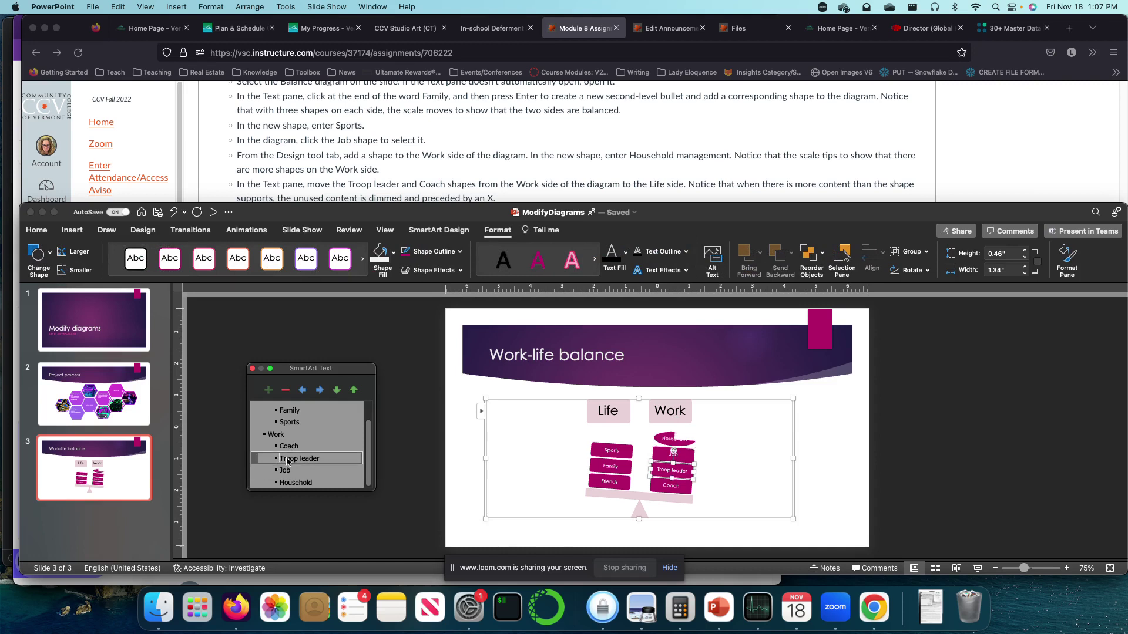
click(354, 390)
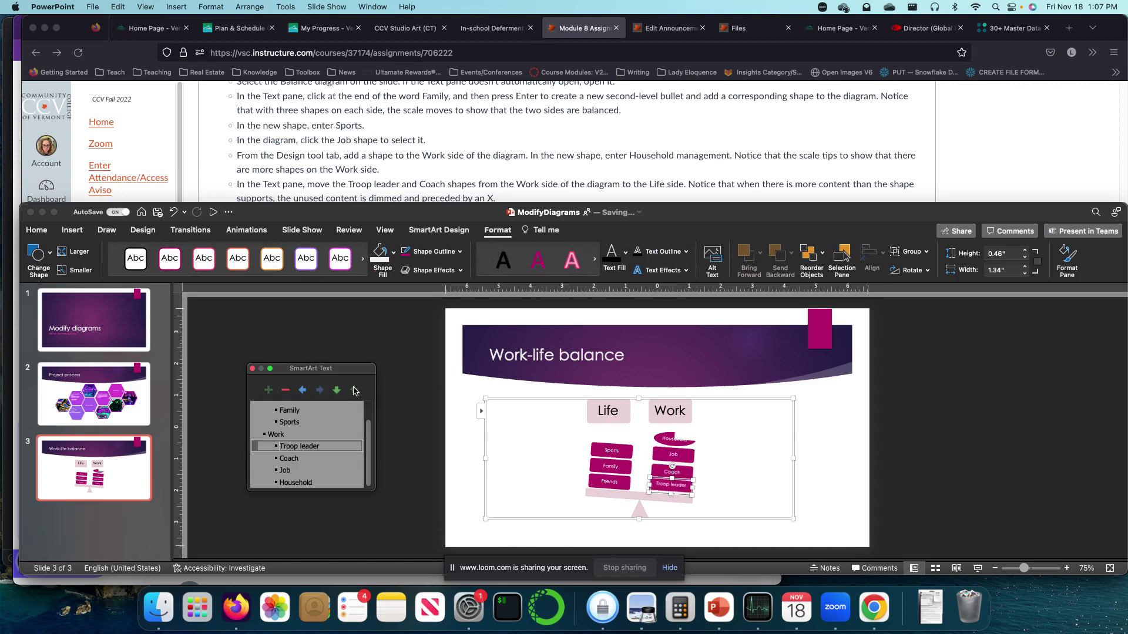
click(303, 391)
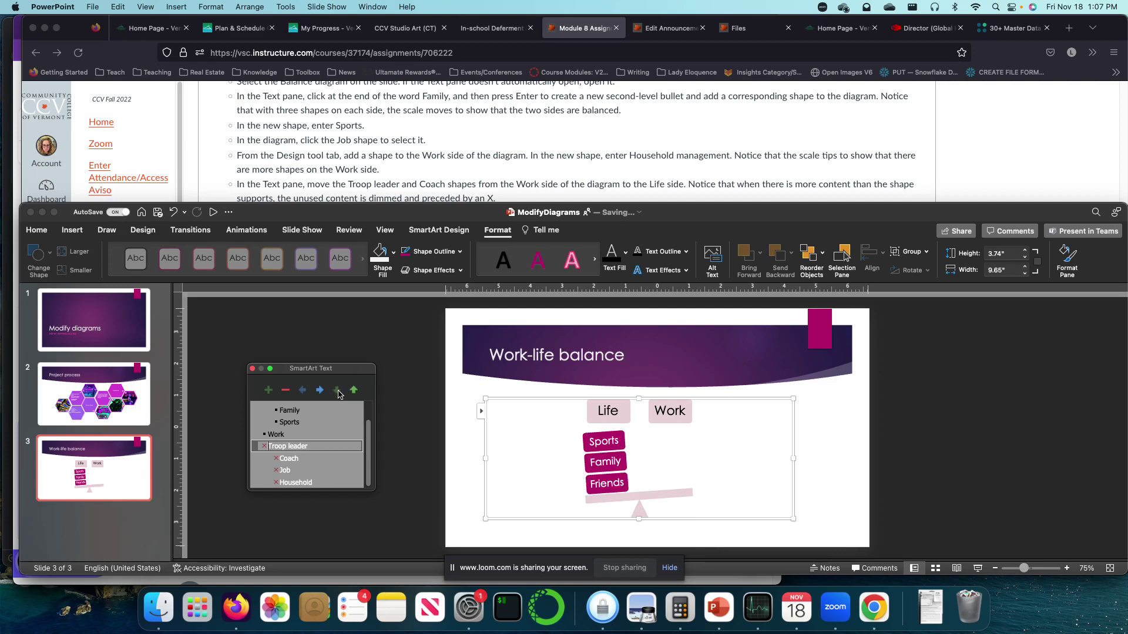
key(super+z)
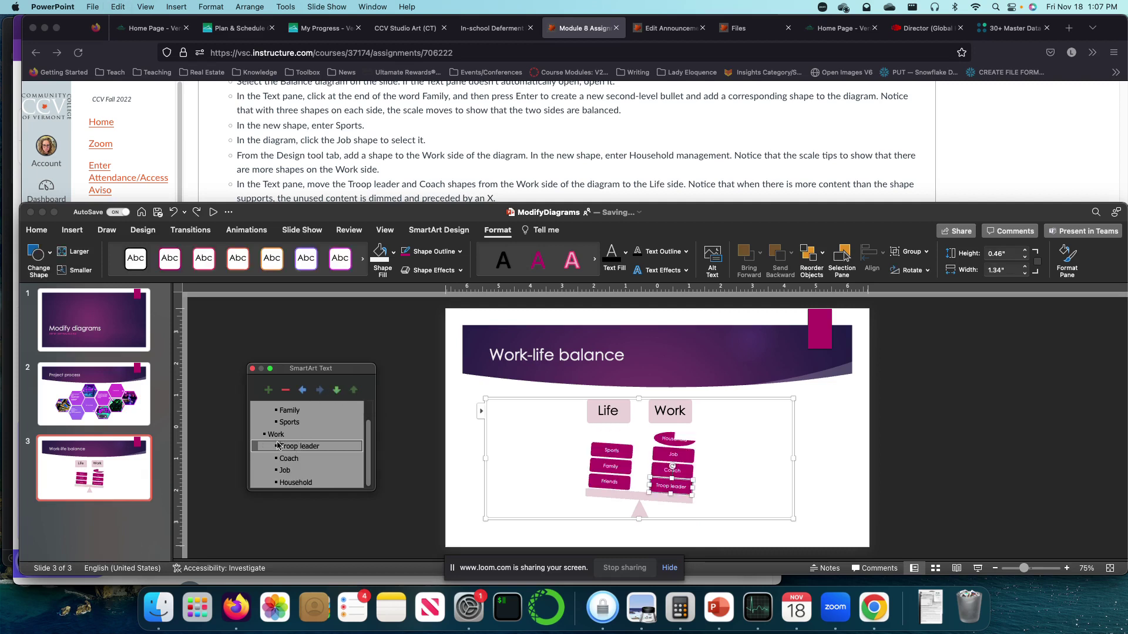
scroll(262, 469, up, 2)
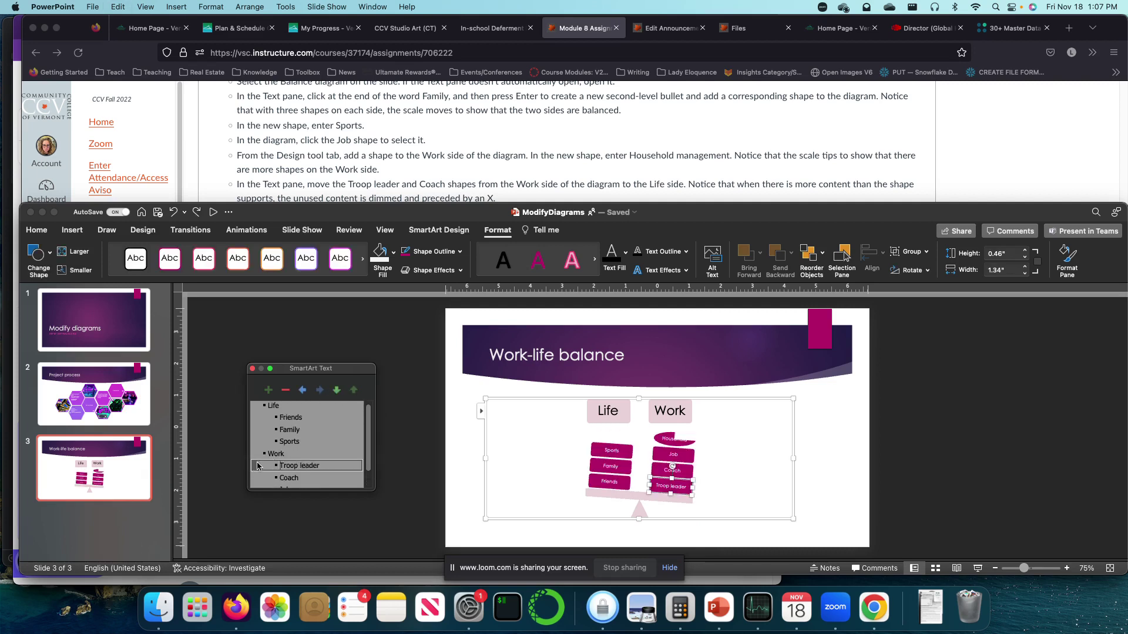
drag(264, 465, 322, 469)
Step: Place the caret after Sports, view SmartArt Design options, then check the assignment instructions
click(316, 442)
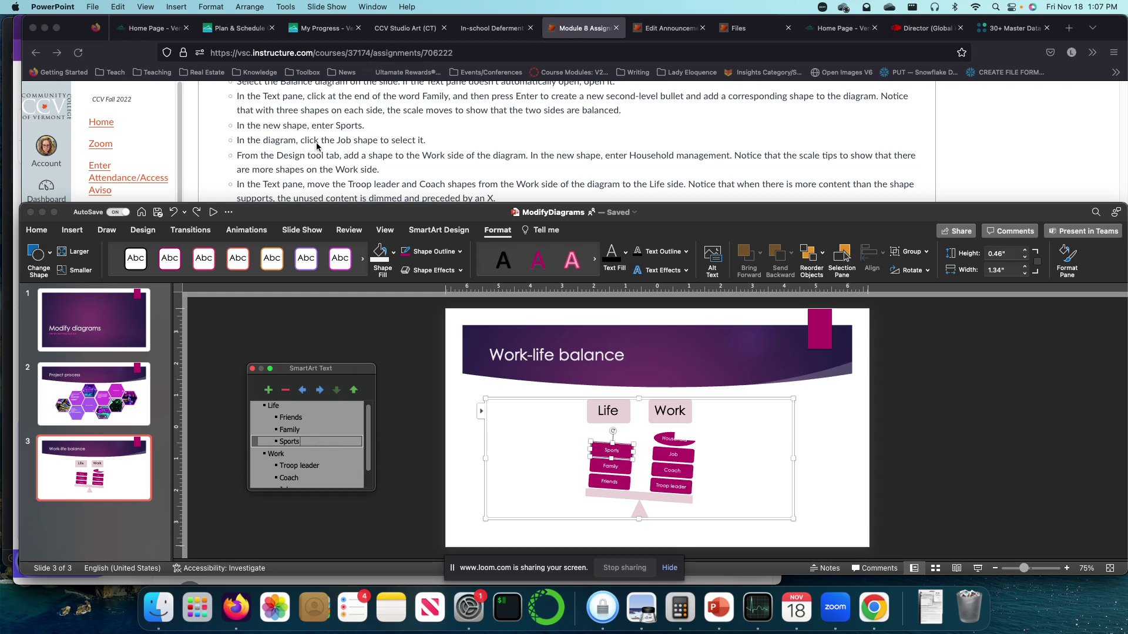
scroll(480, 164, up, 1)
scroll(789, 183, down, 1)
right_click(867, 157)
click(438, 230)
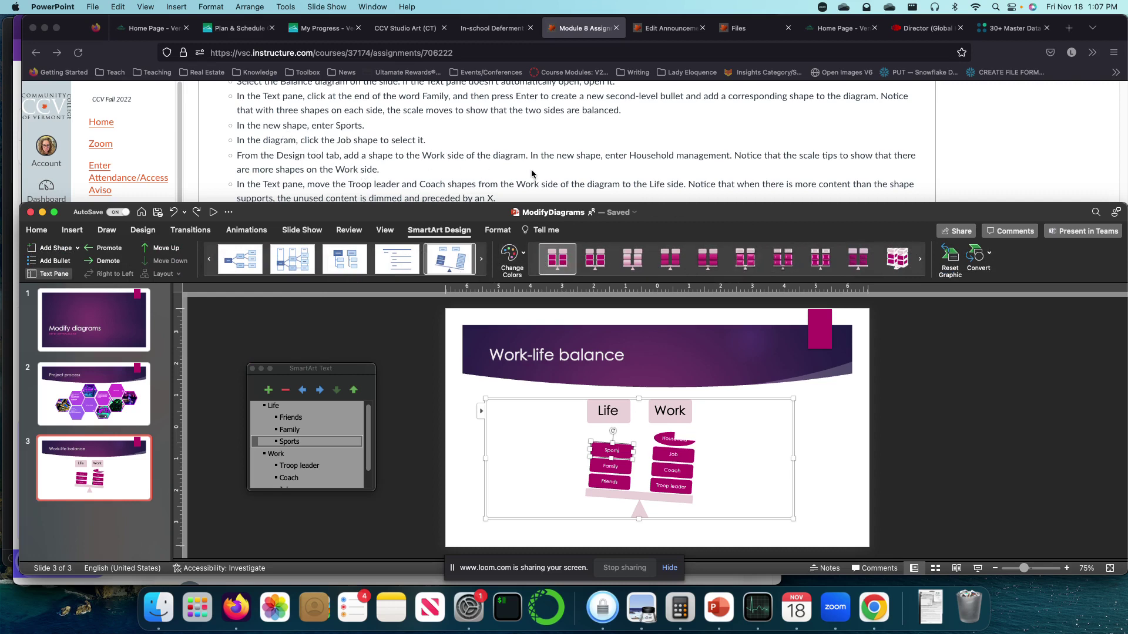
click(510, 179)
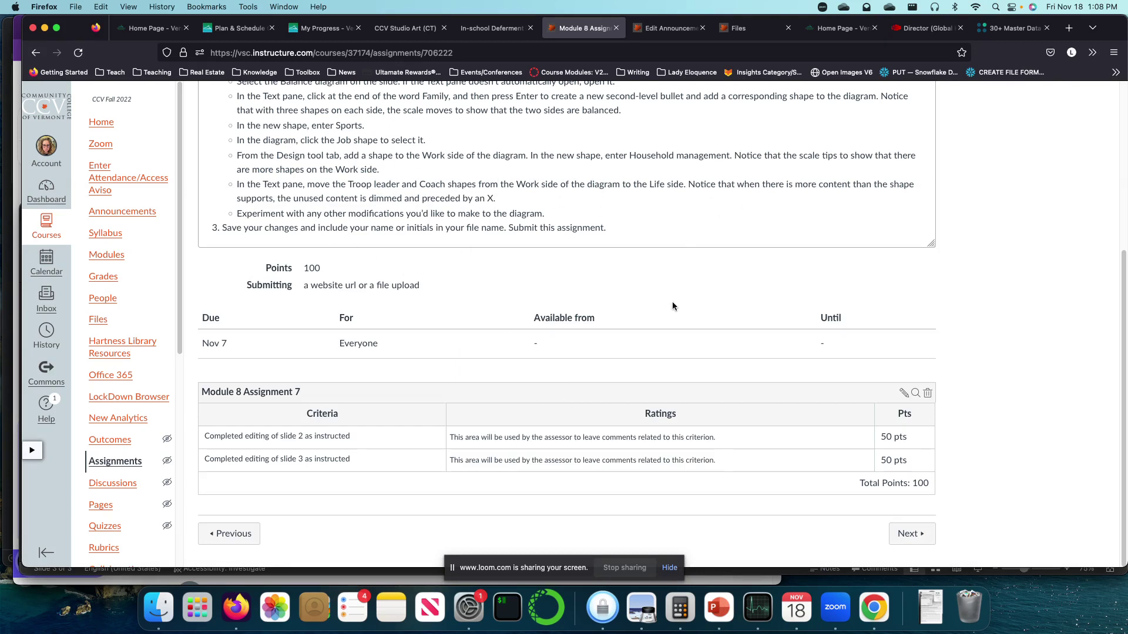
Step: Add Troop Leader as a new Life item below Sports in the diagram's text outline
click(718, 608)
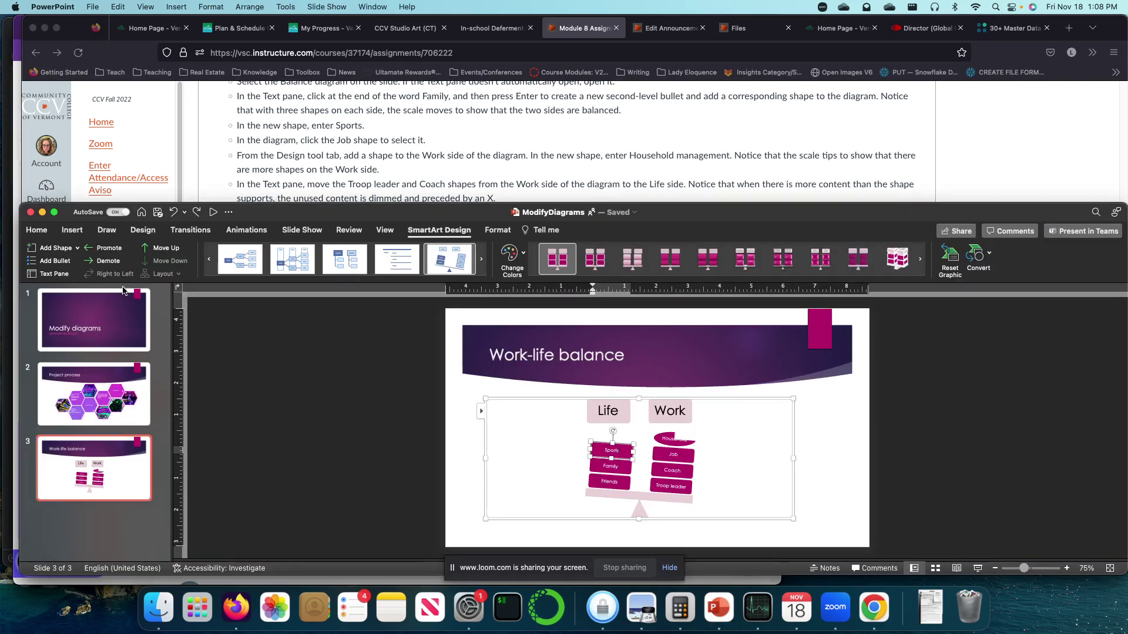
click(673, 454)
click(481, 411)
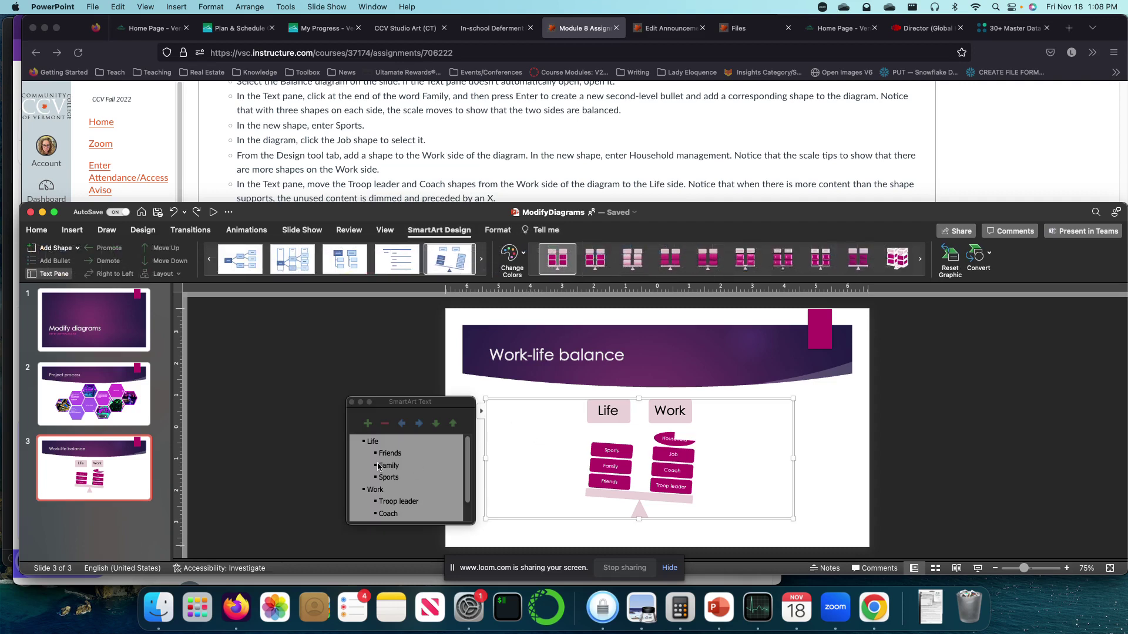
click(376, 465)
scroll(431, 490, down, 2)
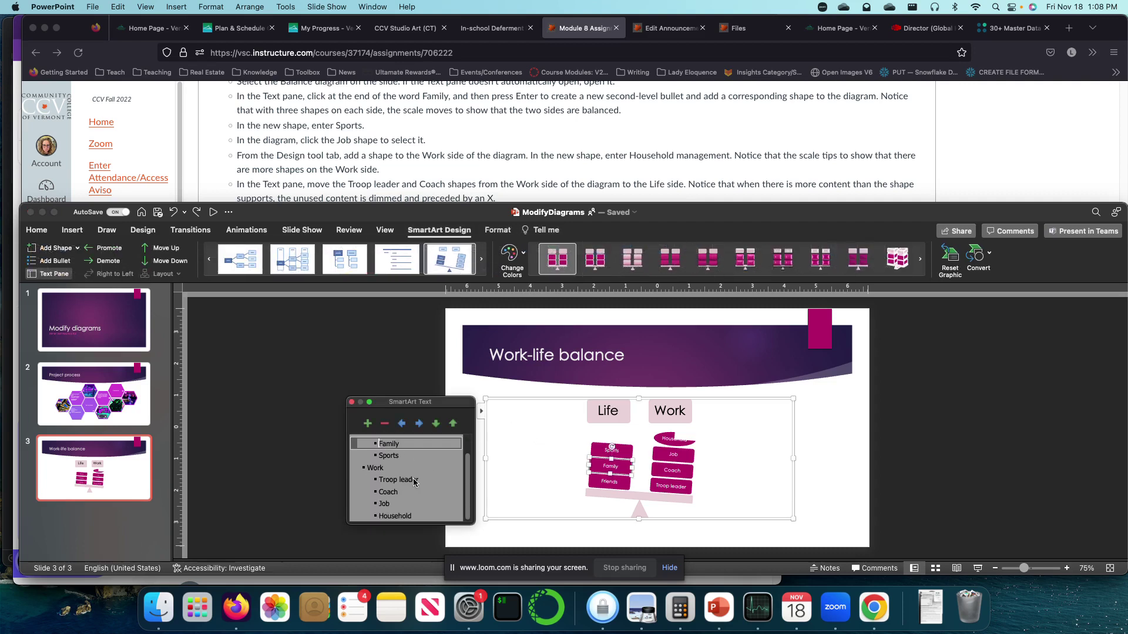
click(408, 457)
key(Return)
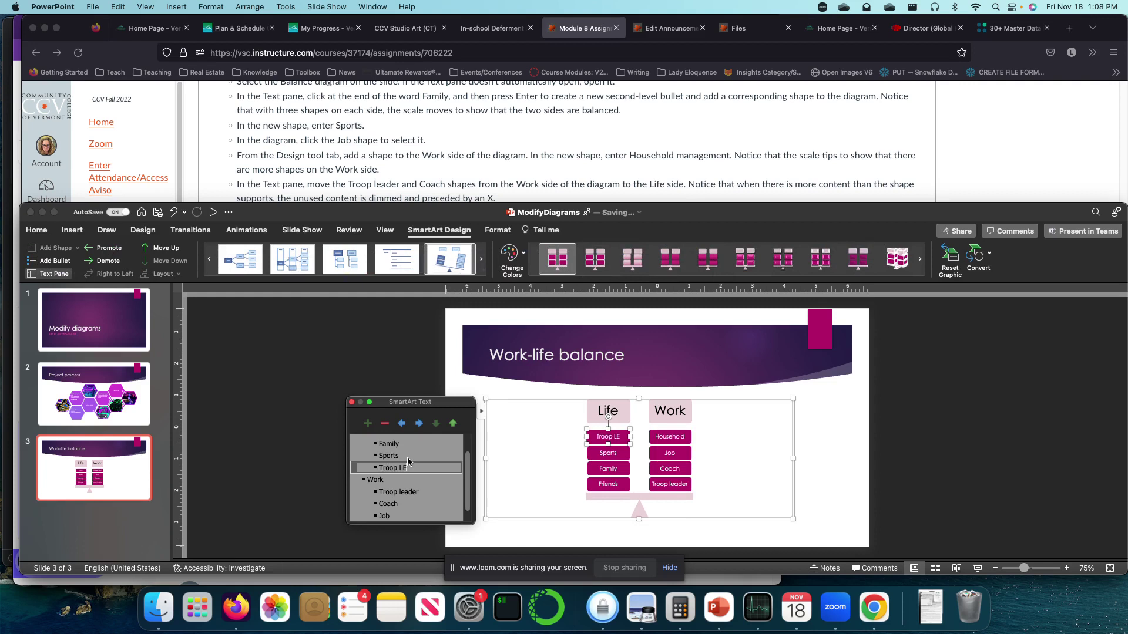
text(Troop Leader)
key(Return)
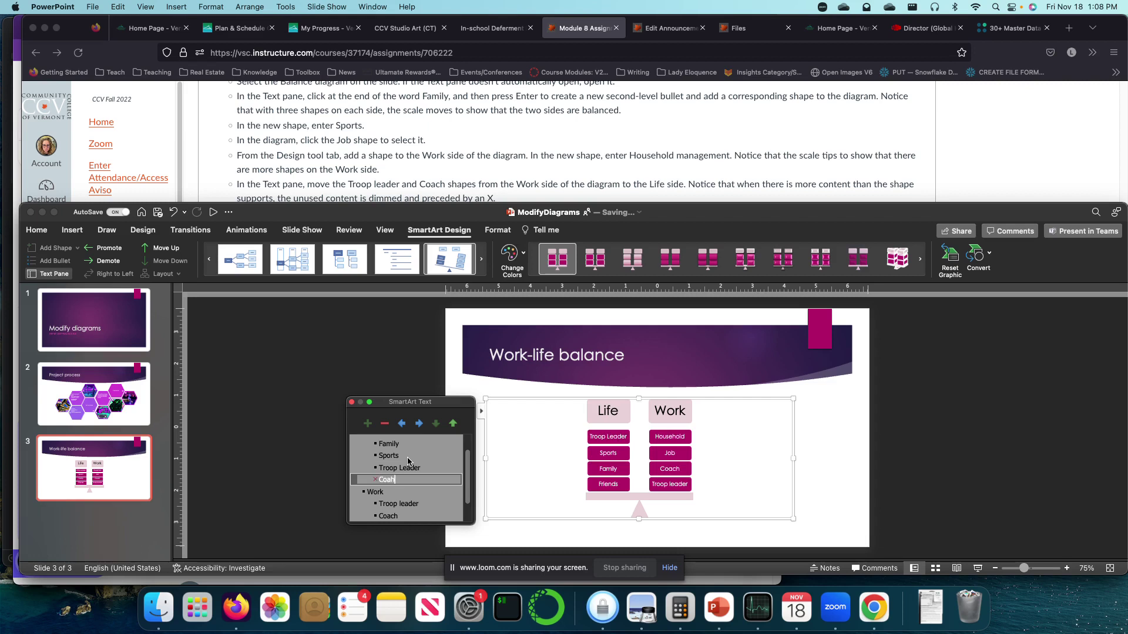
Step: Delete Troop leader and Coach from the Work list and recheck the assignment instructions
scroll(445, 473, down, 2)
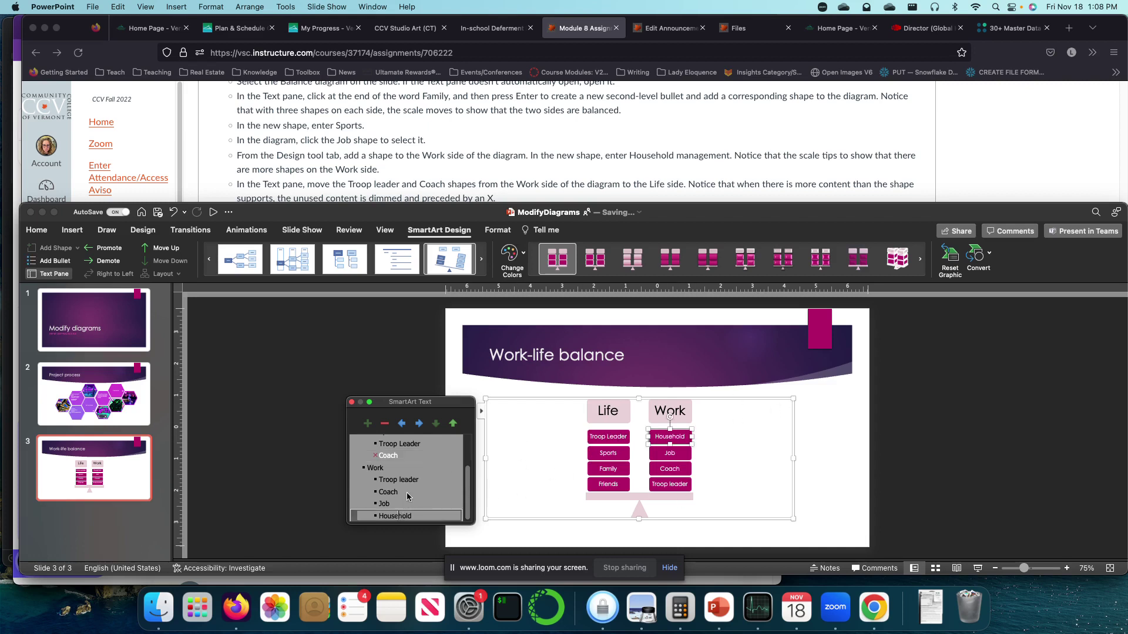
drag(379, 503, 363, 480)
key(Delete)
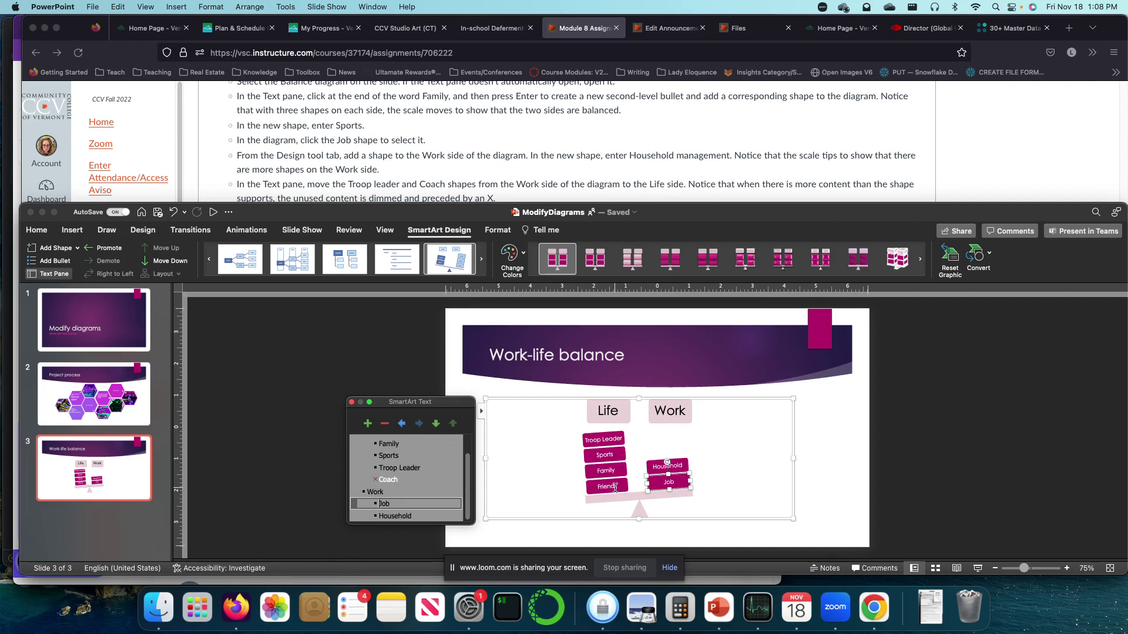
click(595, 203)
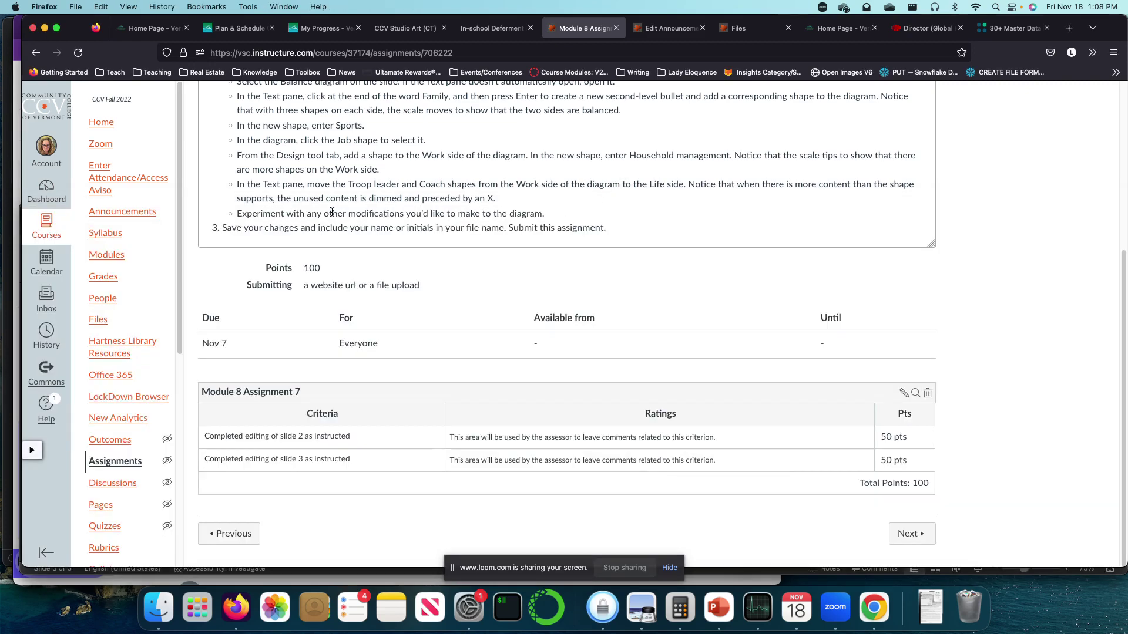
Step: Add a Writing item to the Work list in the text outline, placing it above Household and Job
click(719, 608)
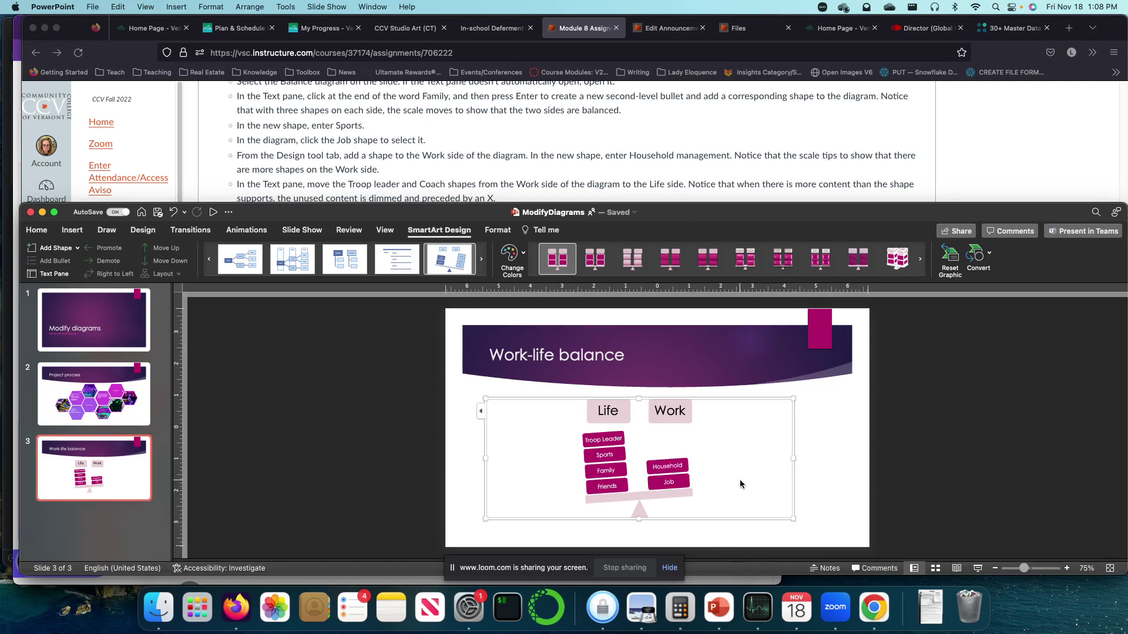
double_click(676, 412)
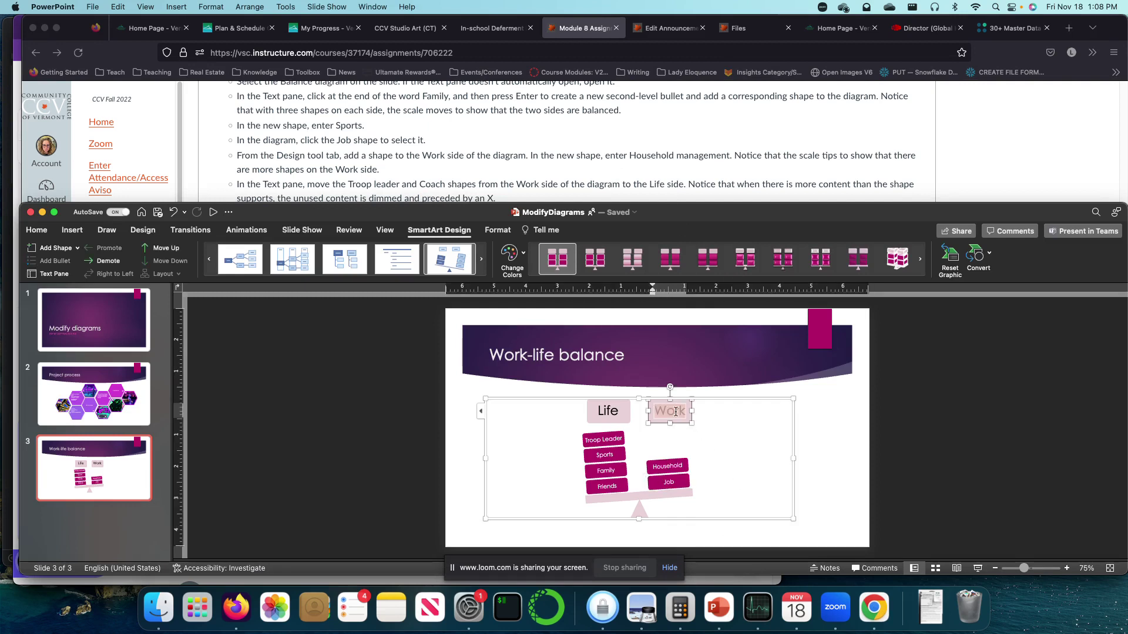
click(675, 464)
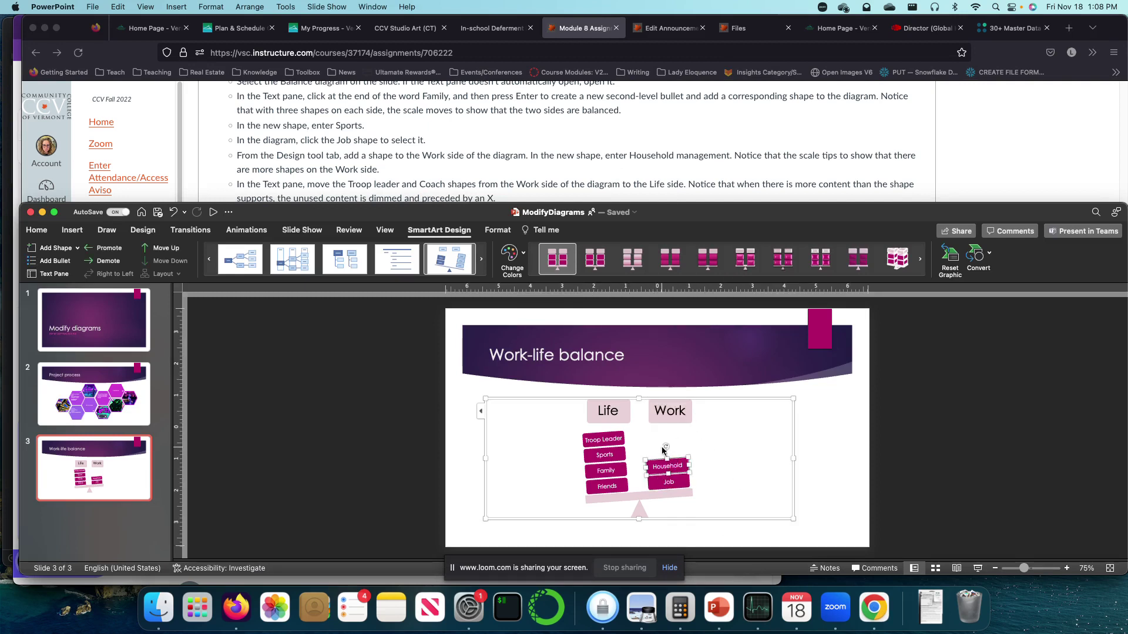
click(663, 454)
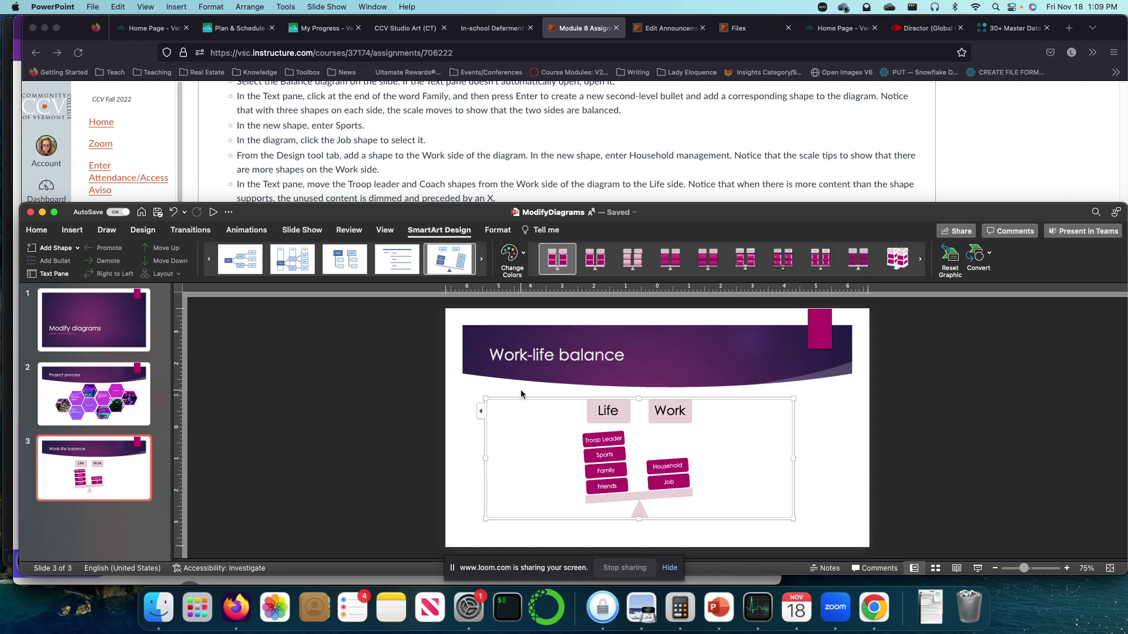
click(480, 411)
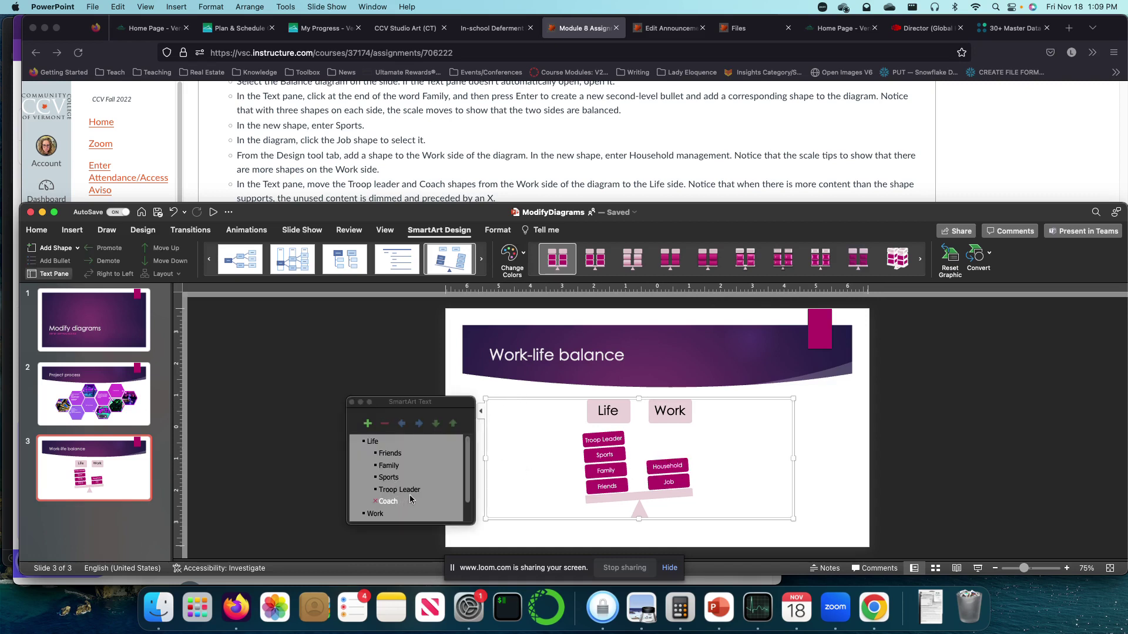
scroll(410, 498, down, 2)
click(427, 510)
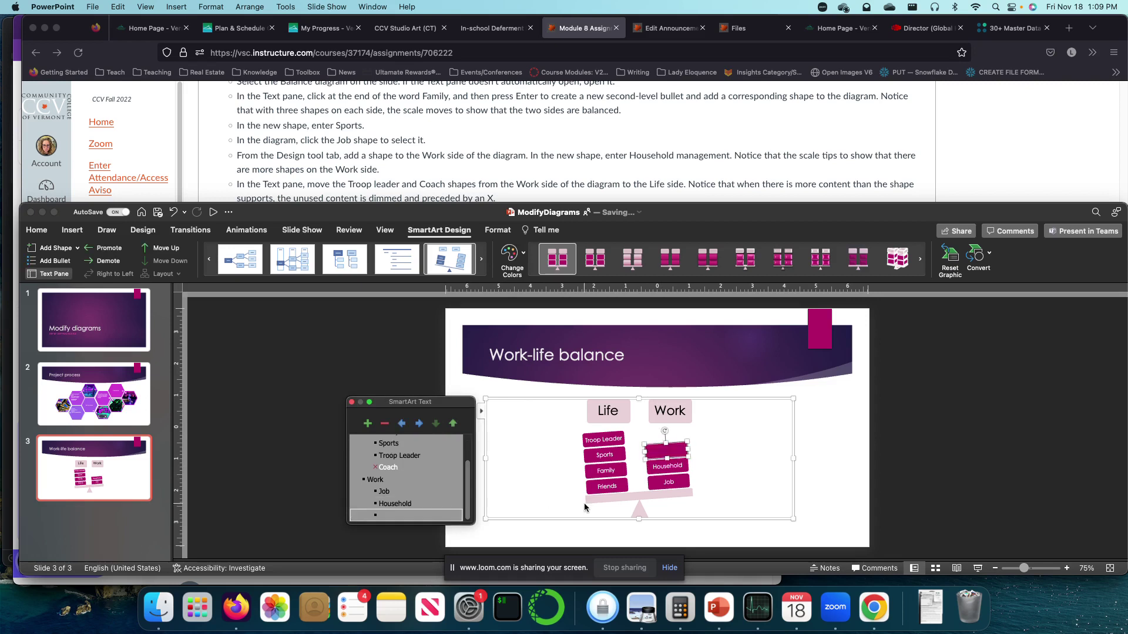
text(riting)
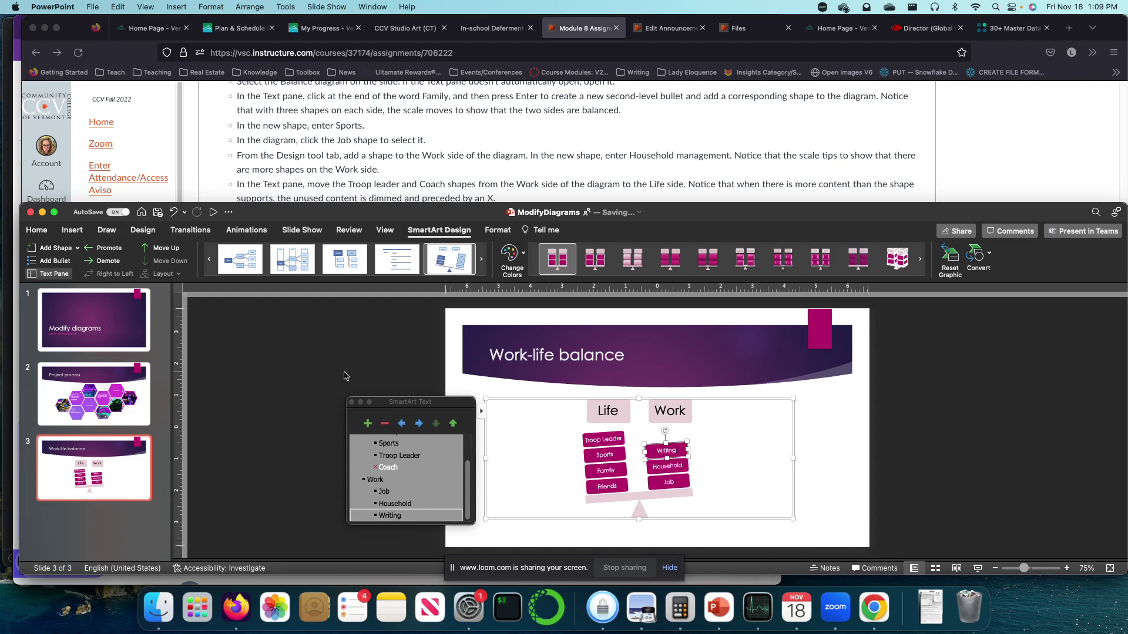
click(352, 403)
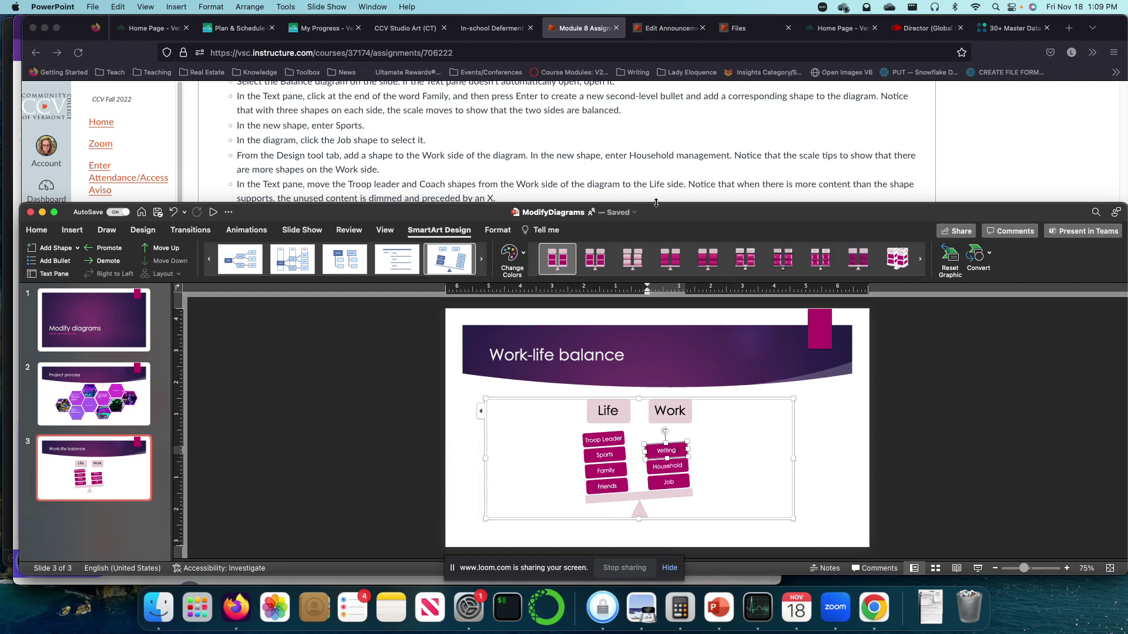
Step: Rename the presentation to Mod8Assign7 plus the student's name and ModifyDiagrams, keeping it in Module8
drag(658, 202, 656, 243)
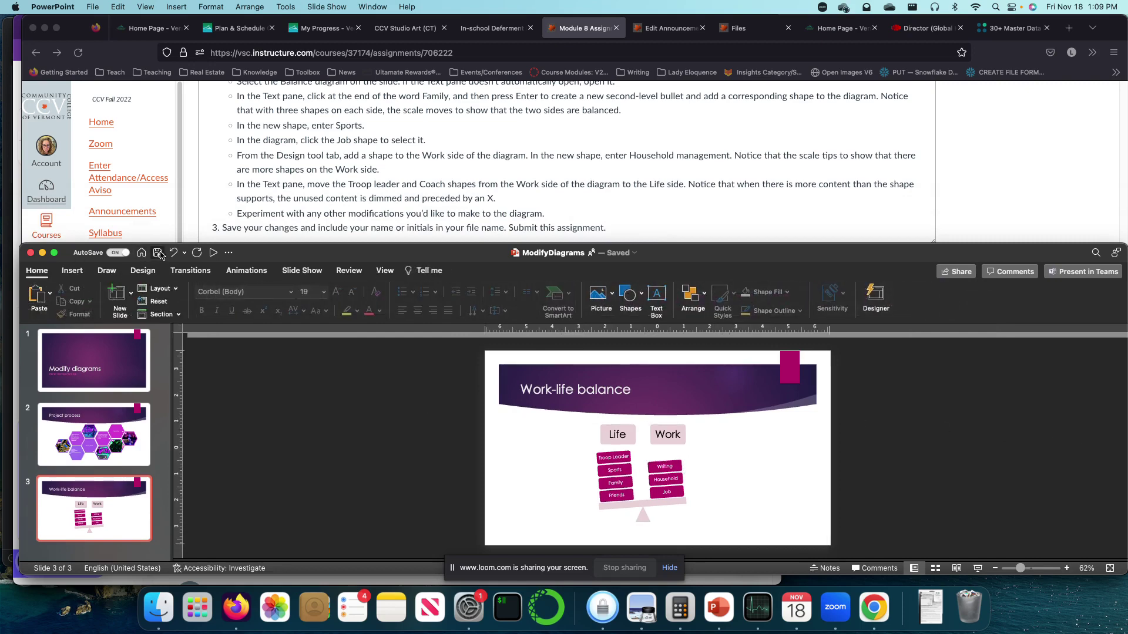
click(633, 254)
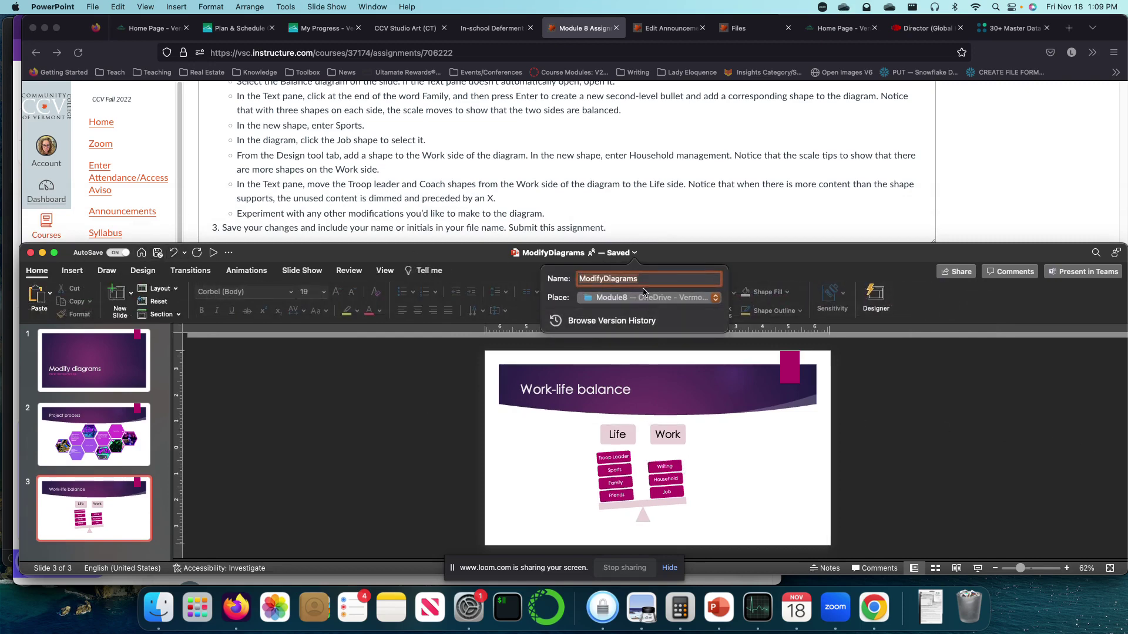
click(694, 300)
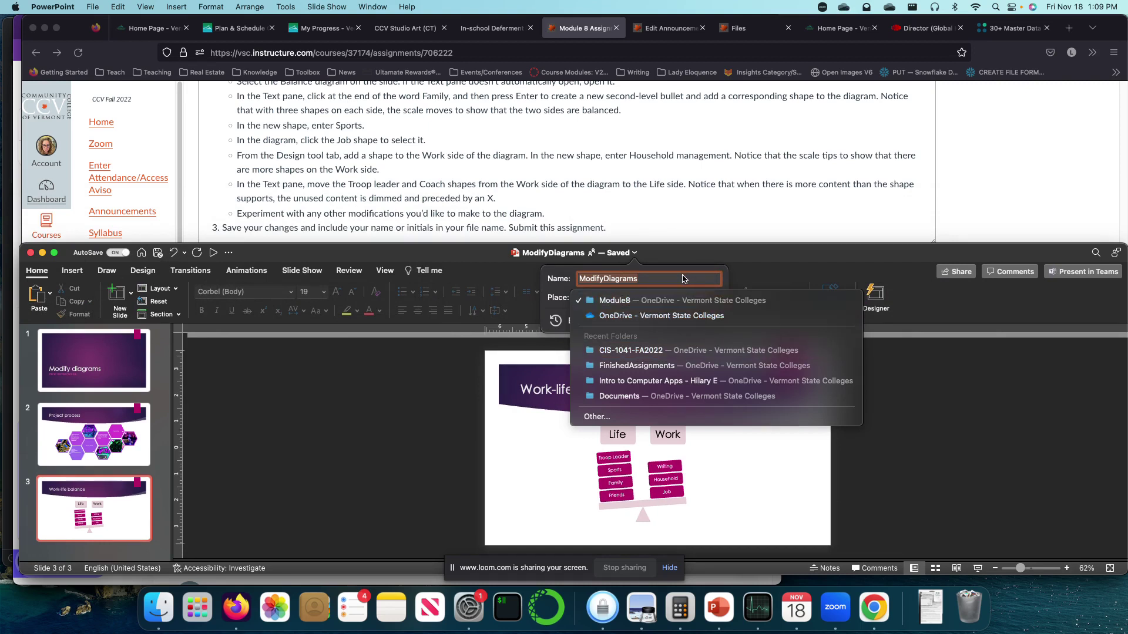
key(Down)
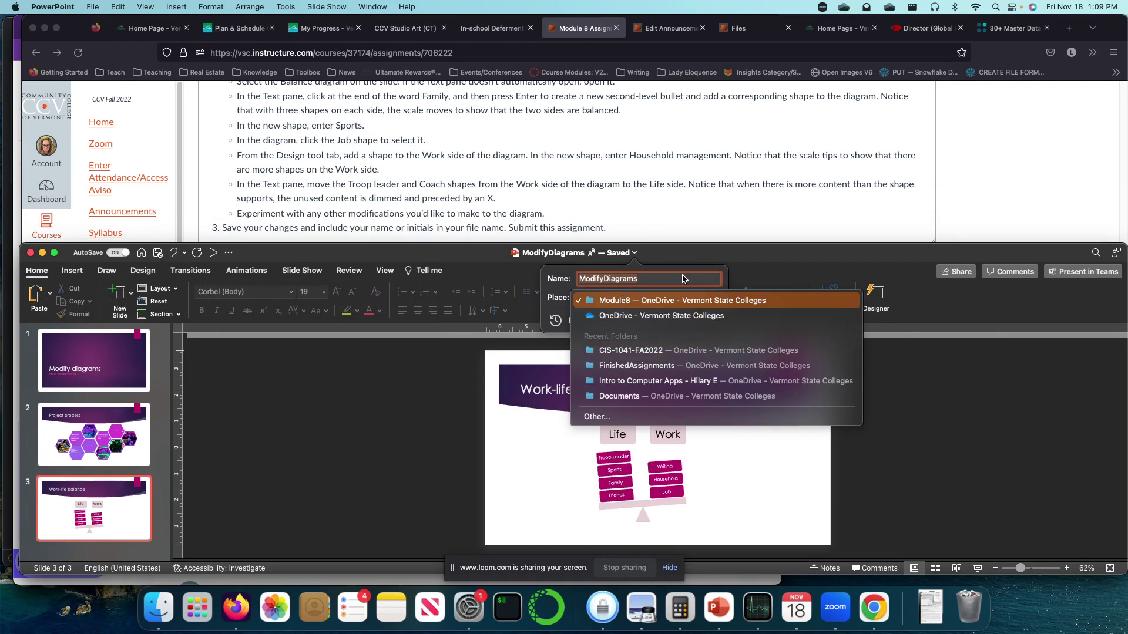
key(Return)
text(Mod8)
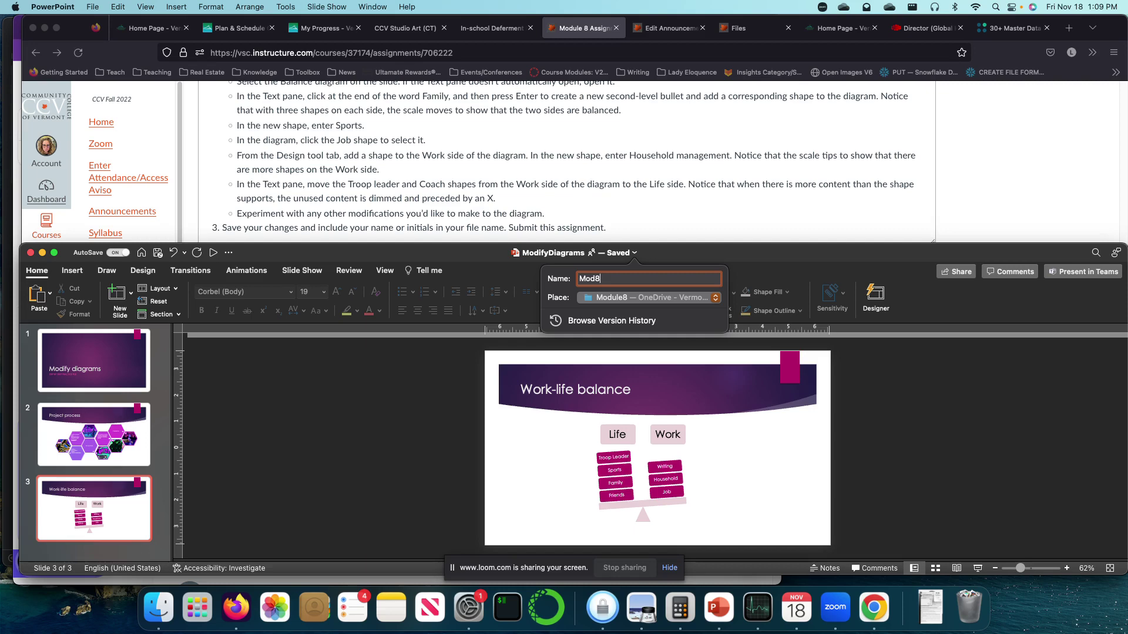
text(Assign)
scroll(625, 186, up, 10)
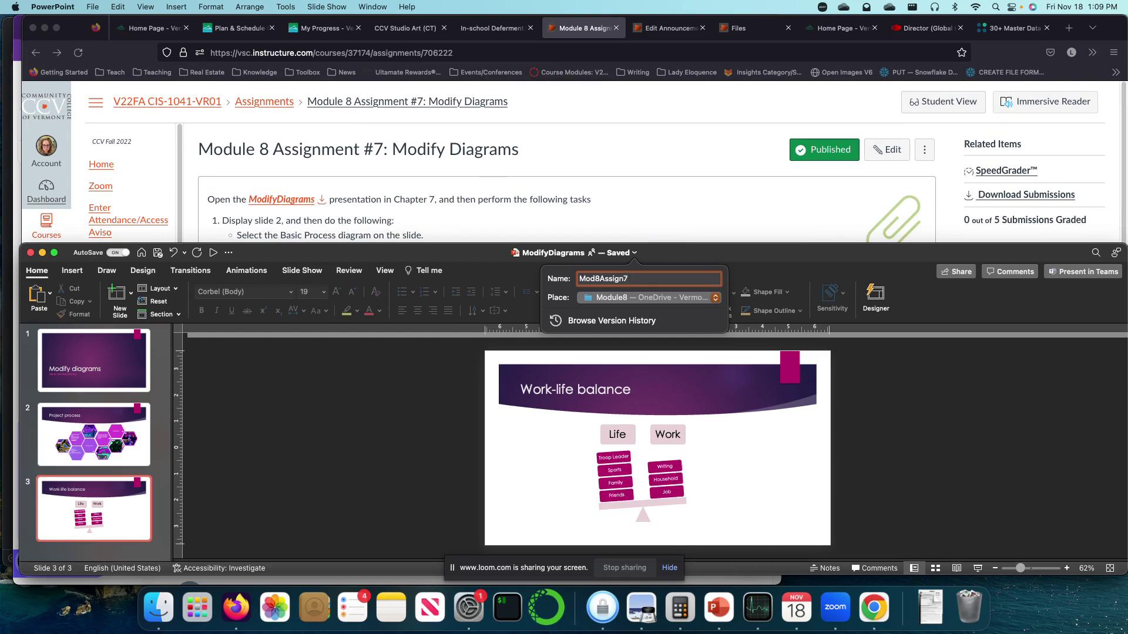
text(7HilaryModifyDiagrams)
key(Return)
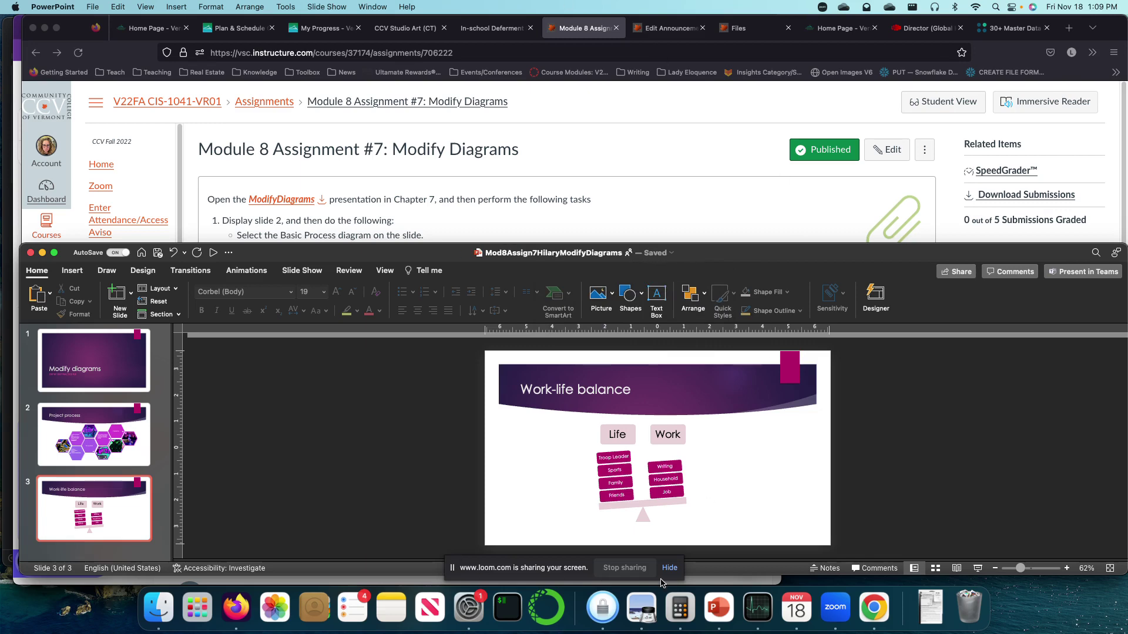